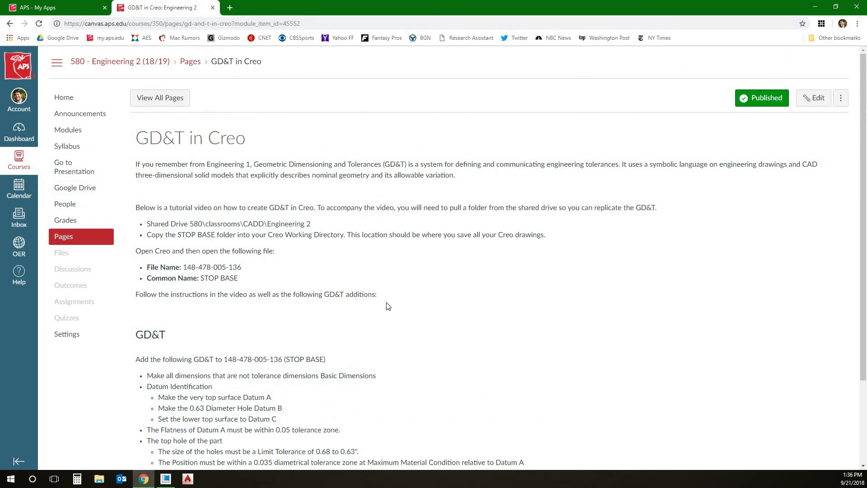
click(165, 479)
drag(269, 235, 339, 235)
click(345, 265)
drag(185, 267, 251, 273)
key(ctrl+c)
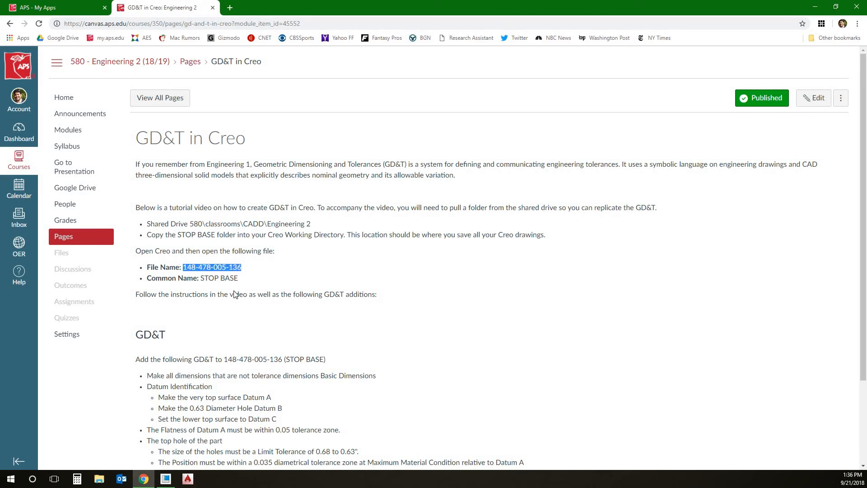
drag(246, 278, 204, 279)
click(302, 272)
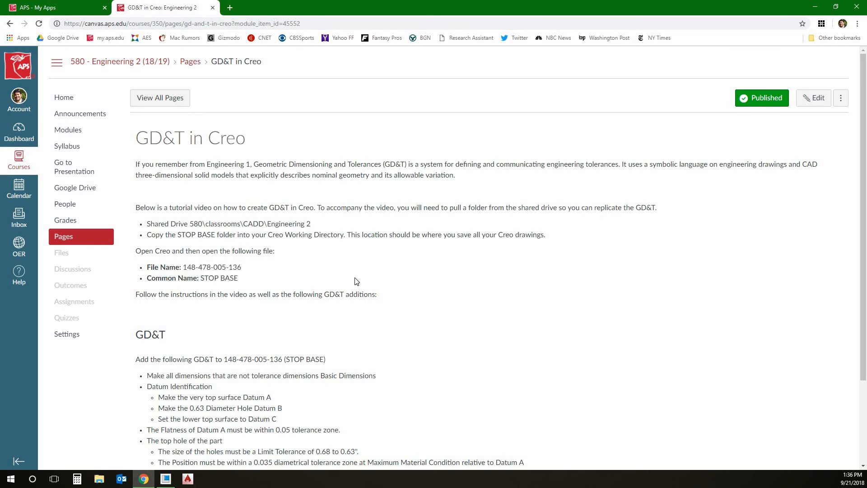
scroll(356, 281, down, 3)
click(150, 481)
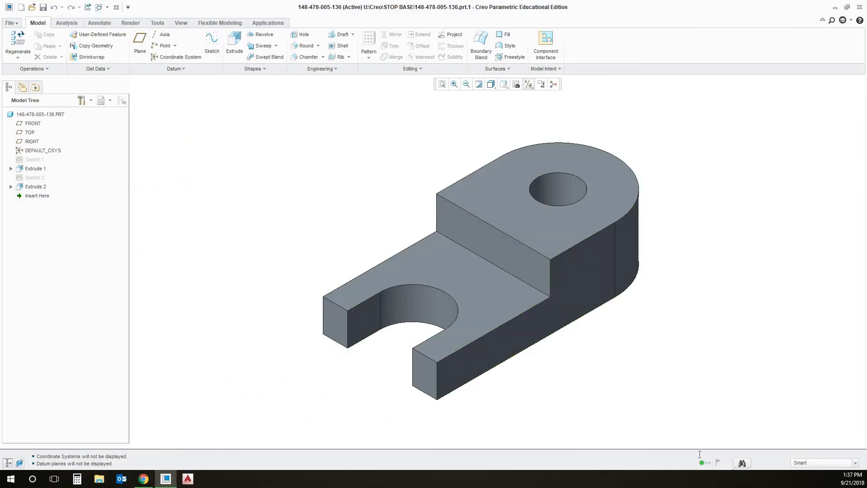
click(21, 7)
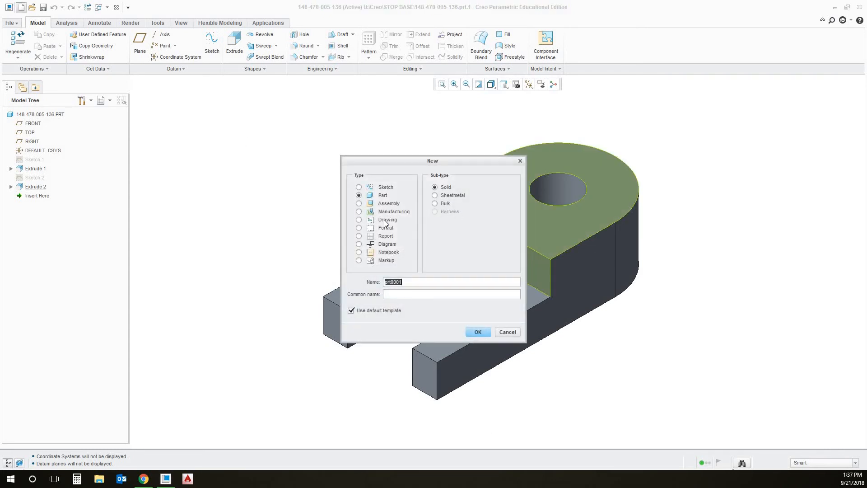
click(385, 220)
click(144, 479)
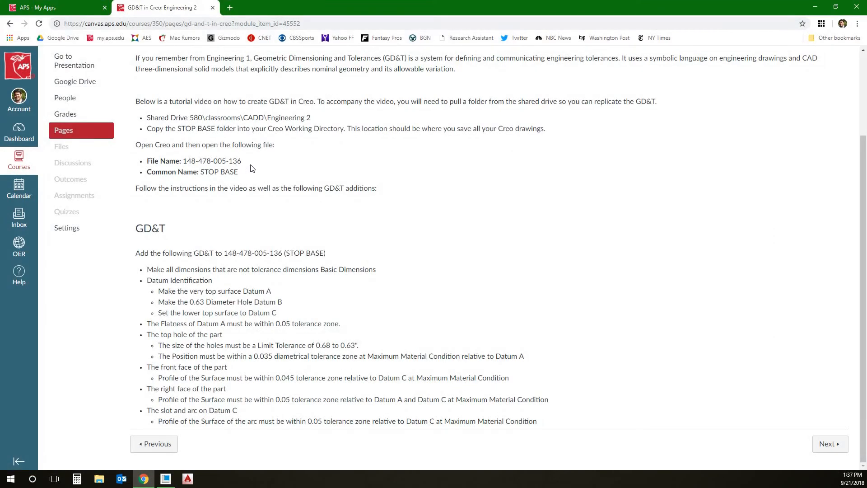
drag(241, 162, 187, 163)
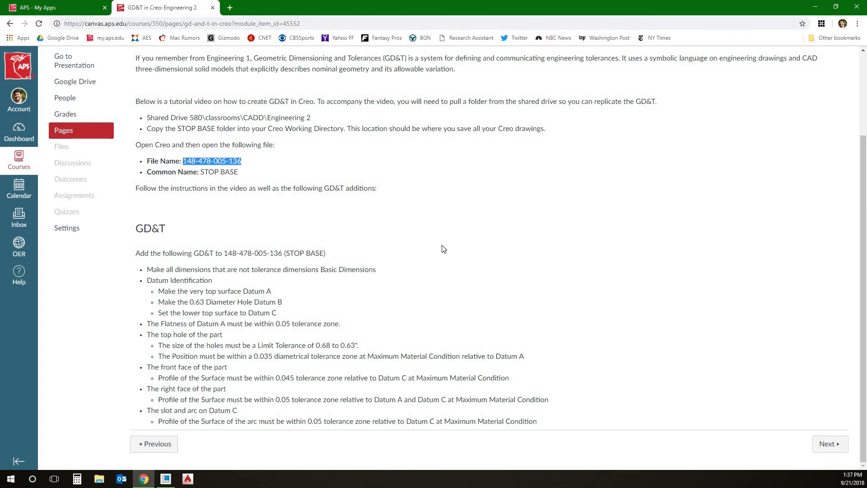
click(166, 479)
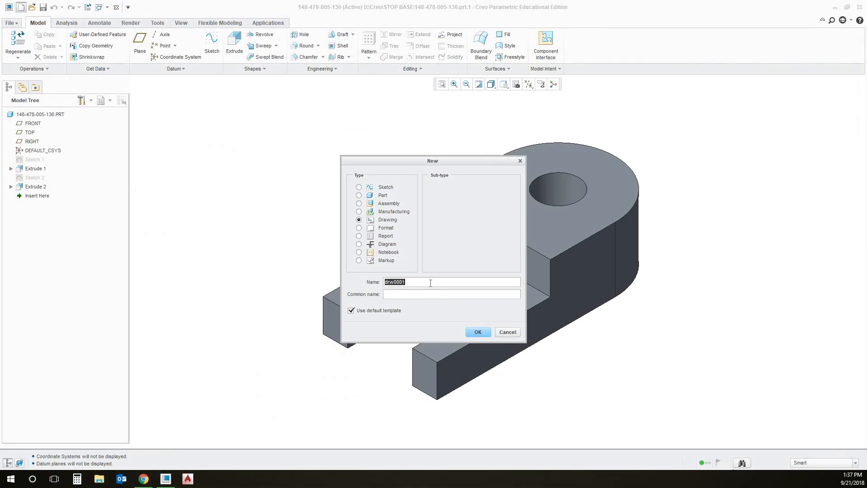
key(ctrl+v)
click(477, 333)
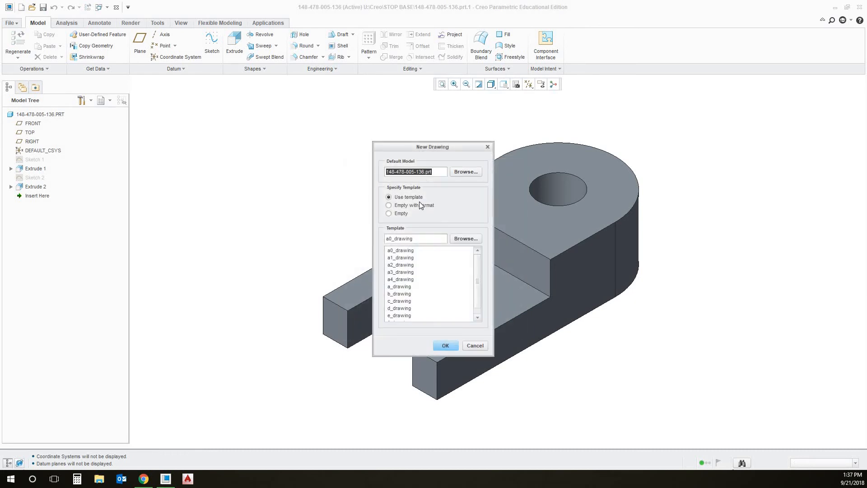
- Create the drawing from the imperial_multiview_a template and maximize its window
click(473, 239)
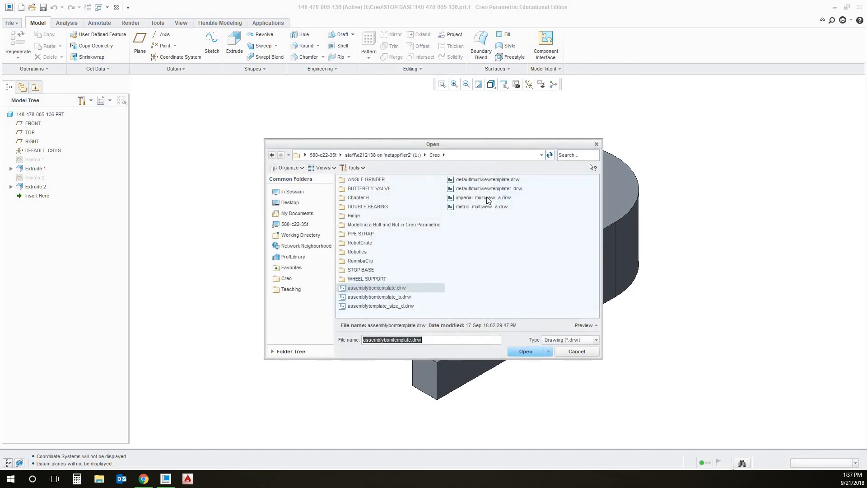
double_click(482, 200)
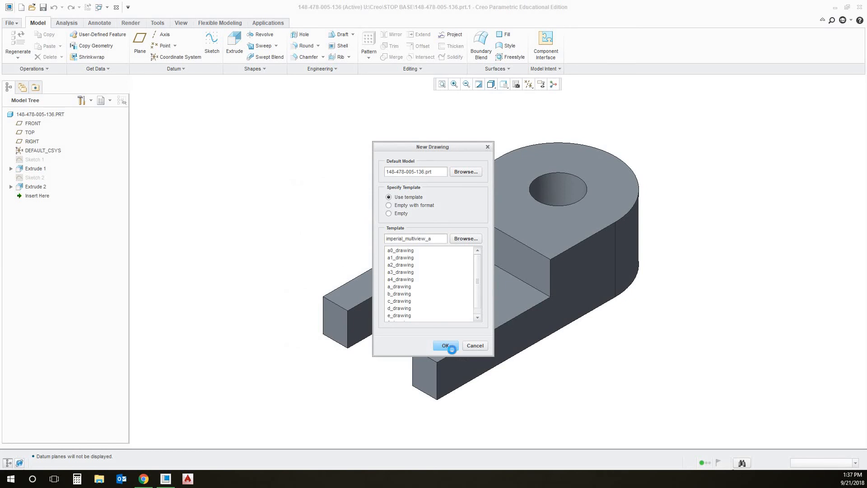
click(452, 350)
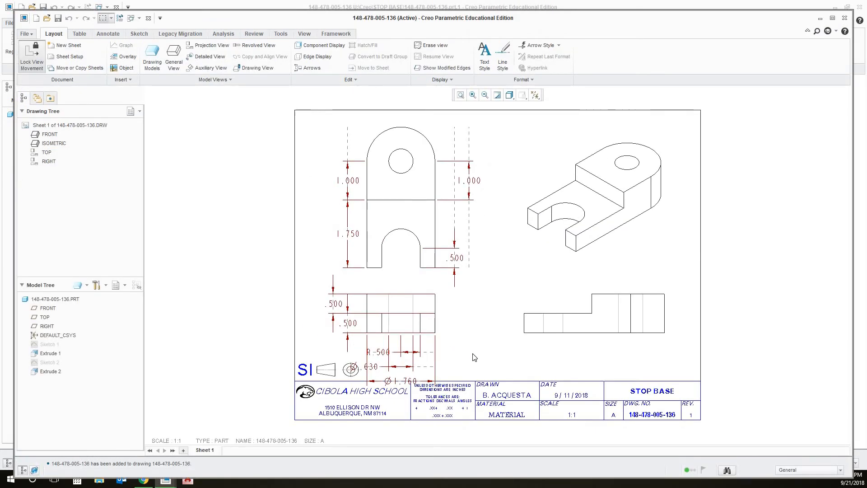
click(832, 18)
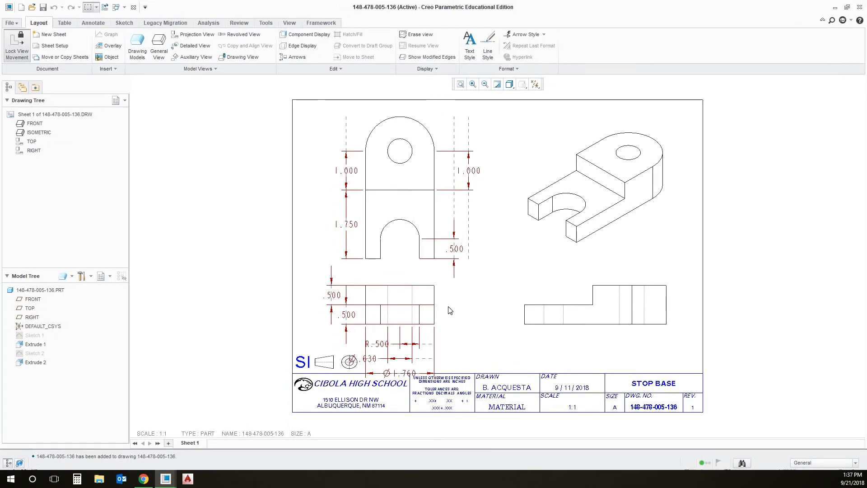
- Examine the view layout and the placement of the dimensions on the drawing sheet
scroll(478, 300, up, 4)
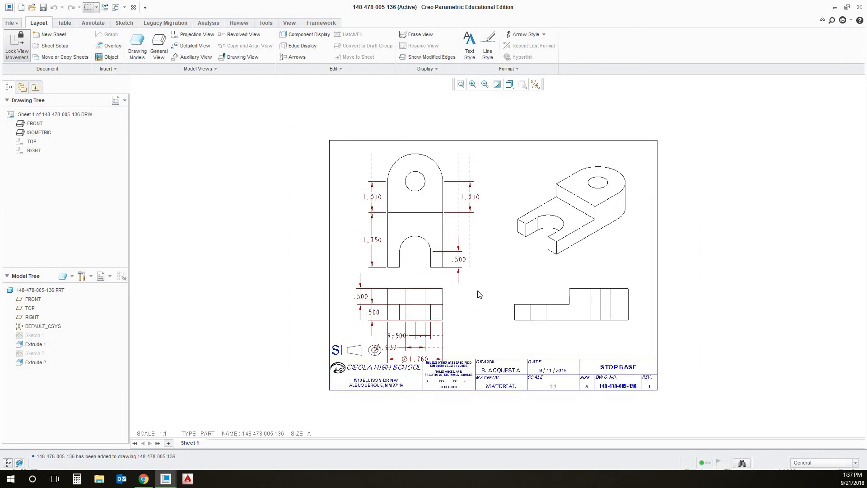
scroll(477, 294, down, 3)
scroll(482, 281, down, 2)
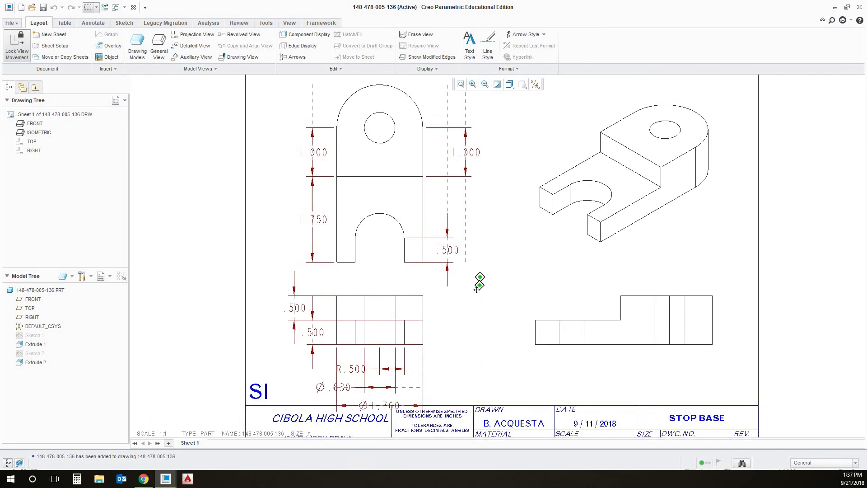
scroll(476, 294, down, 1)
scroll(472, 294, up, 1)
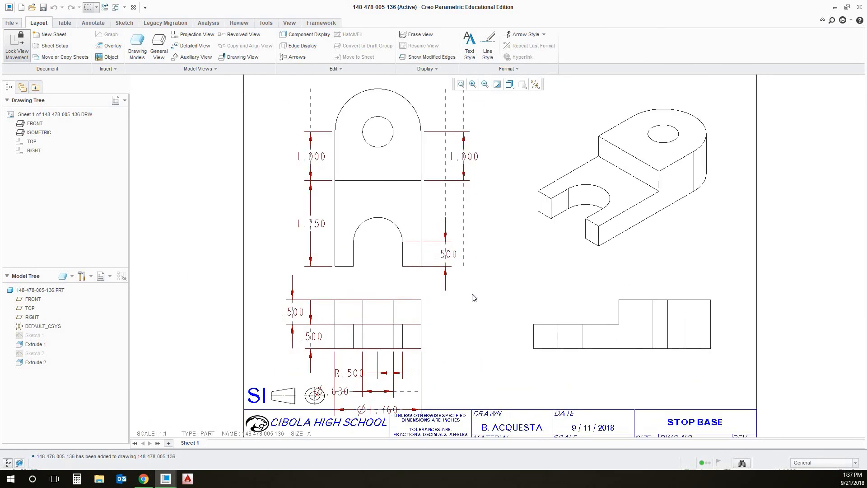
scroll(470, 294, down, 1)
scroll(470, 284, up, 1)
scroll(452, 320, up, 1)
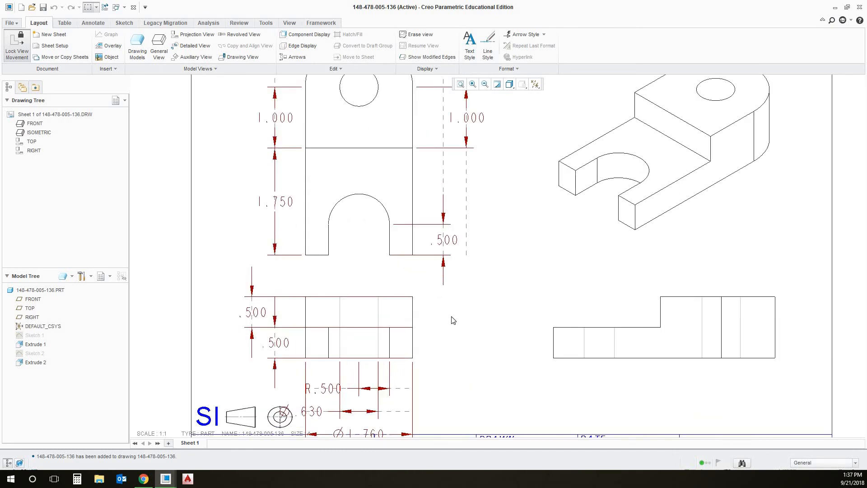
scroll(452, 321, down, 2)
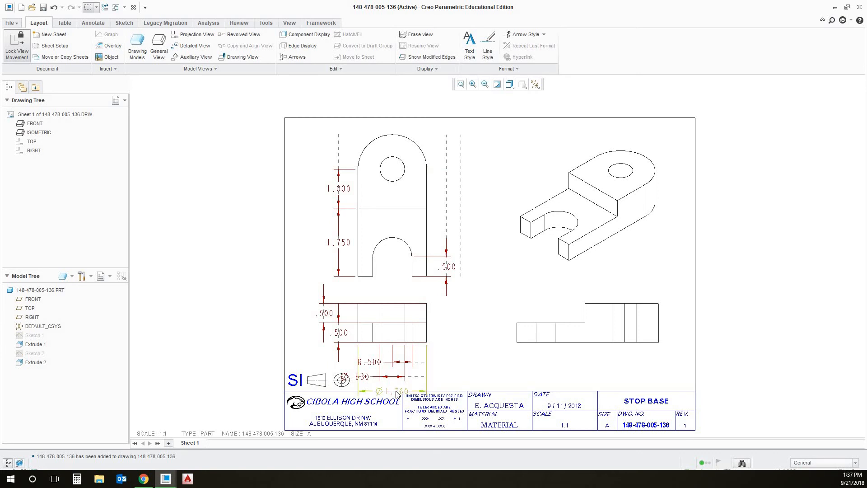
- Move the Ø1.760 and Ø.630 dimensions from the front view to the top view
click(399, 391)
right_click(399, 392)
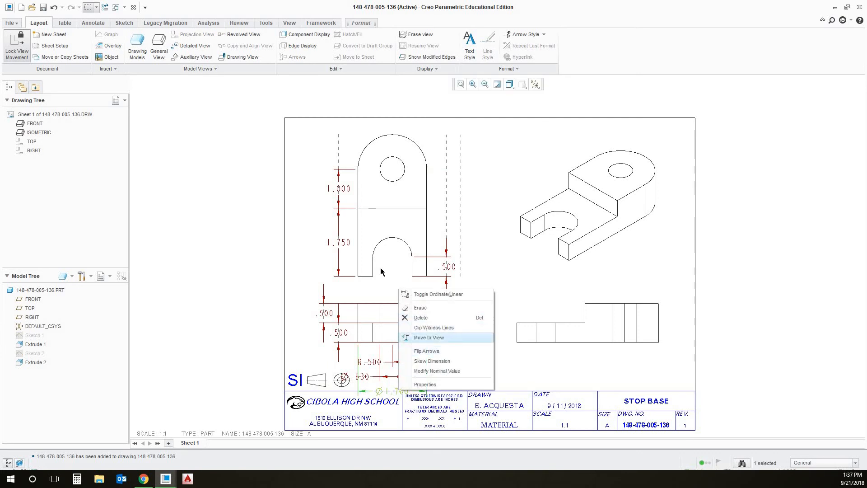
click(424, 338)
click(387, 270)
click(366, 377)
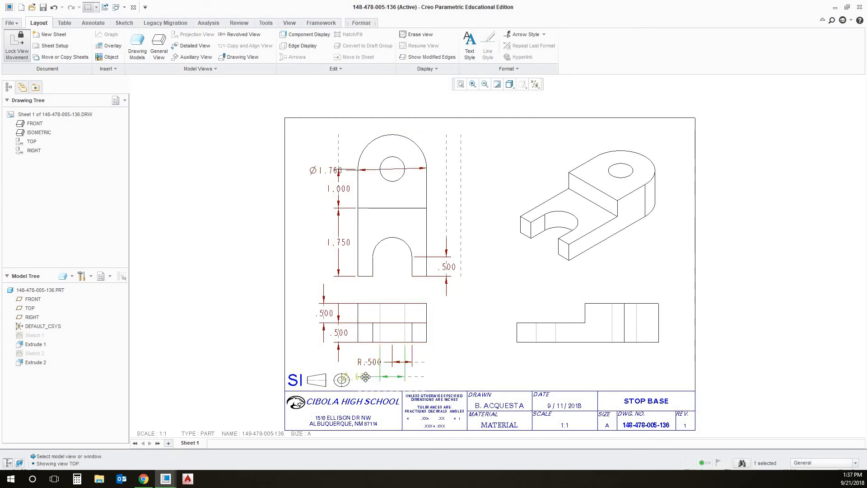
right_click(365, 376)
click(411, 323)
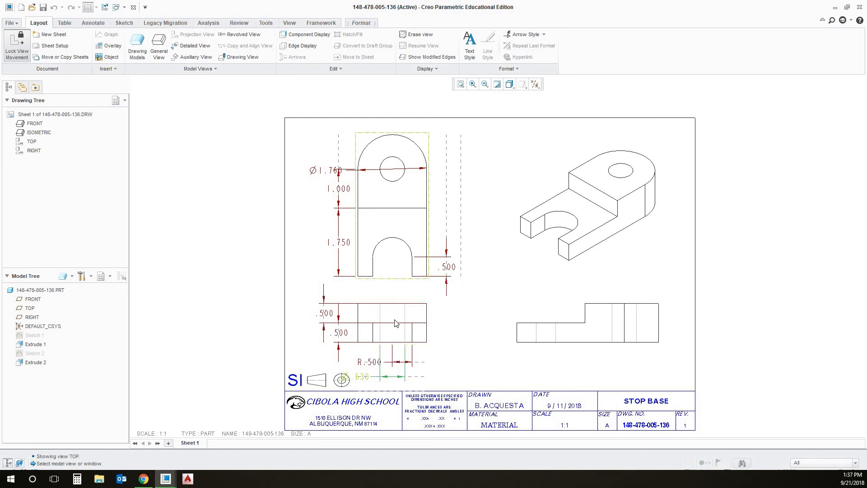
click(397, 262)
- Move the R.500 slot radius dimension from the front view to the top view
click(369, 361)
right_click(370, 362)
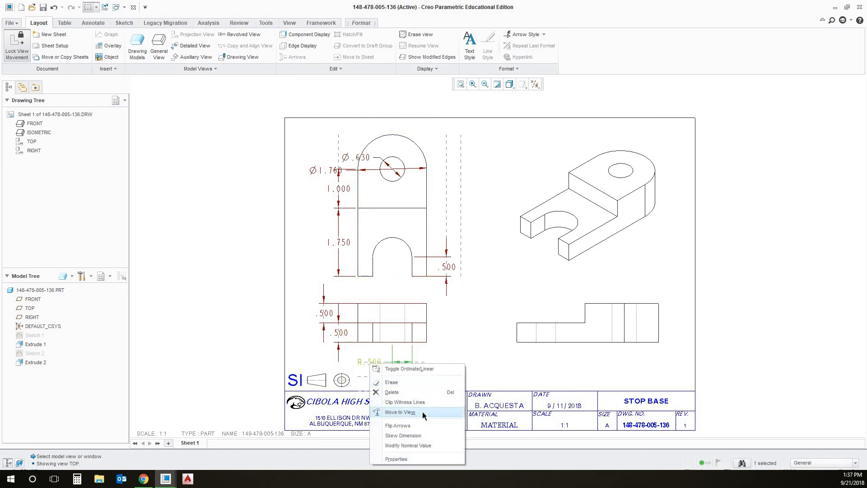
click(422, 411)
click(389, 261)
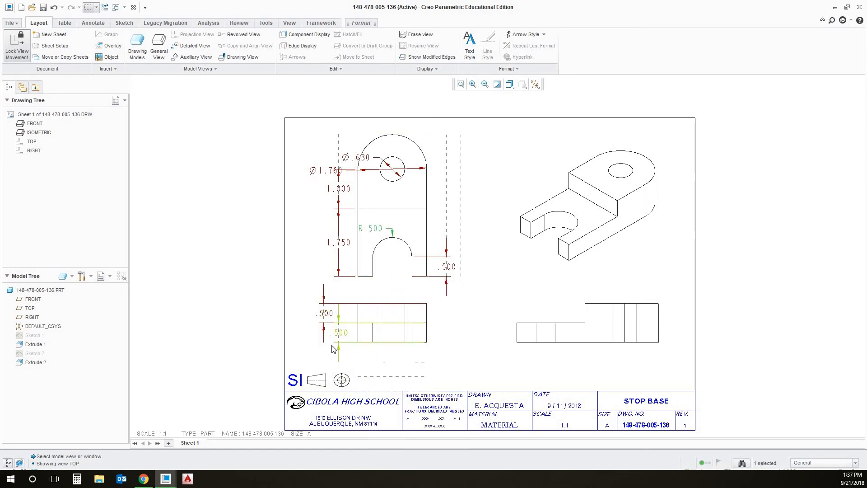
- Move the lower .500 height dimension from the front view to the right view
click(341, 333)
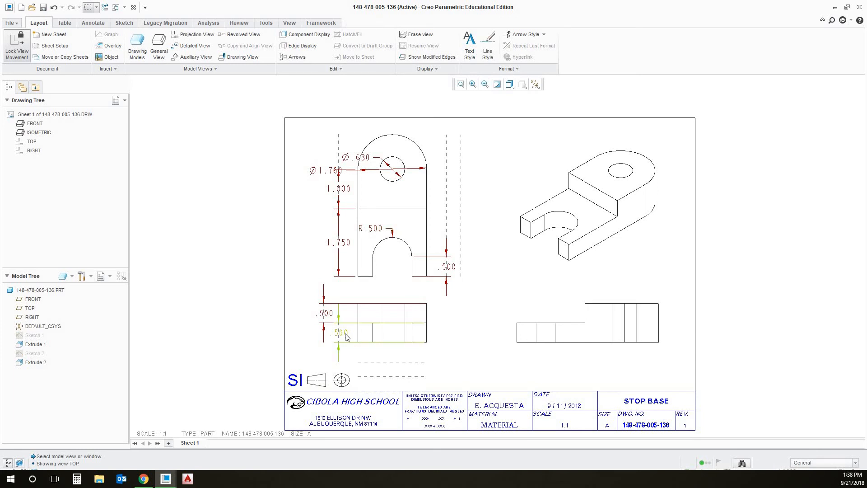
click(344, 335)
right_click(344, 335)
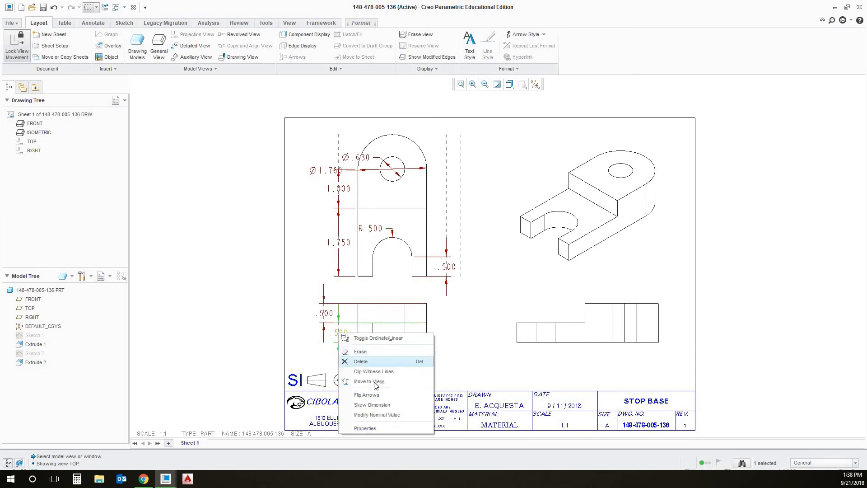
click(375, 382)
click(595, 343)
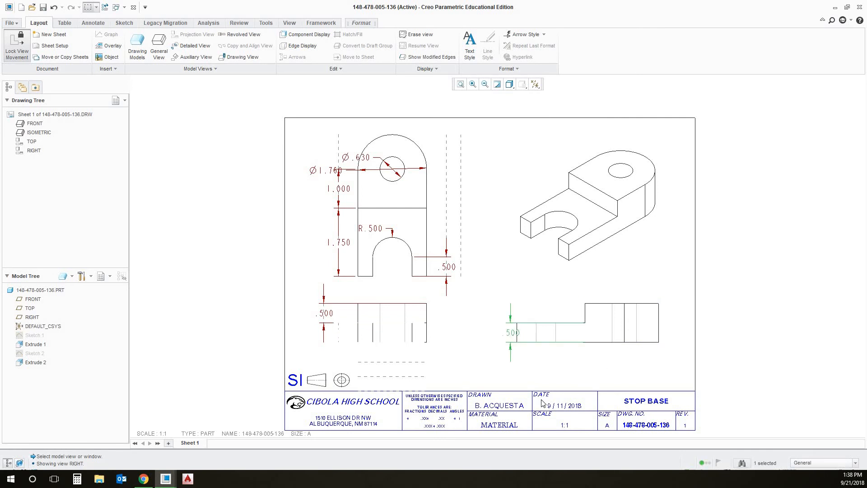
- Place the right view's .500 dimension clear of the part and shorten the front view's .500 lower witness line to the part's left edge
drag(513, 333, 492, 333)
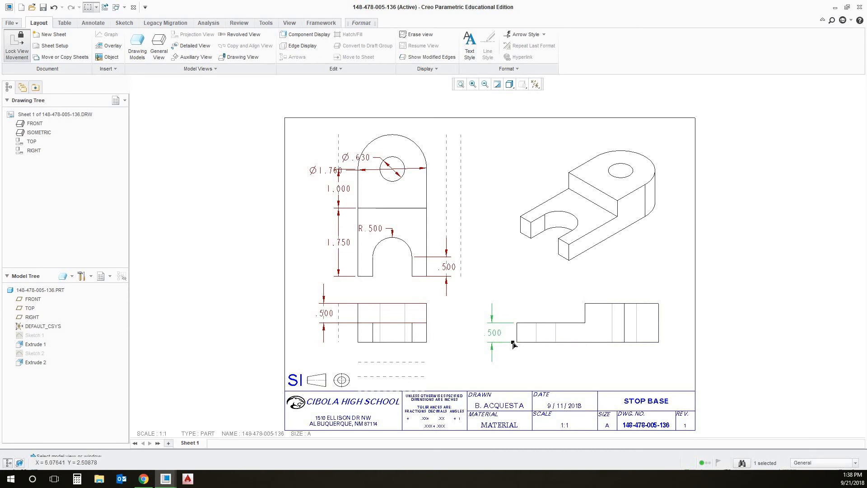
click(424, 308)
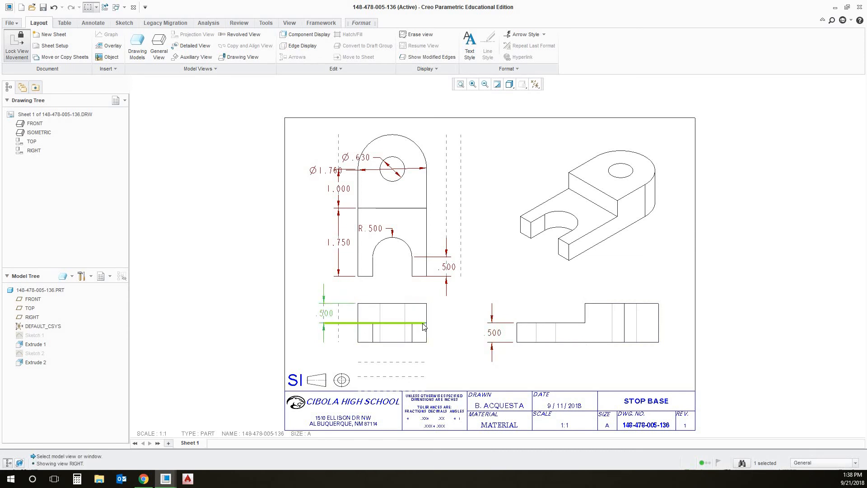
drag(423, 323, 353, 313)
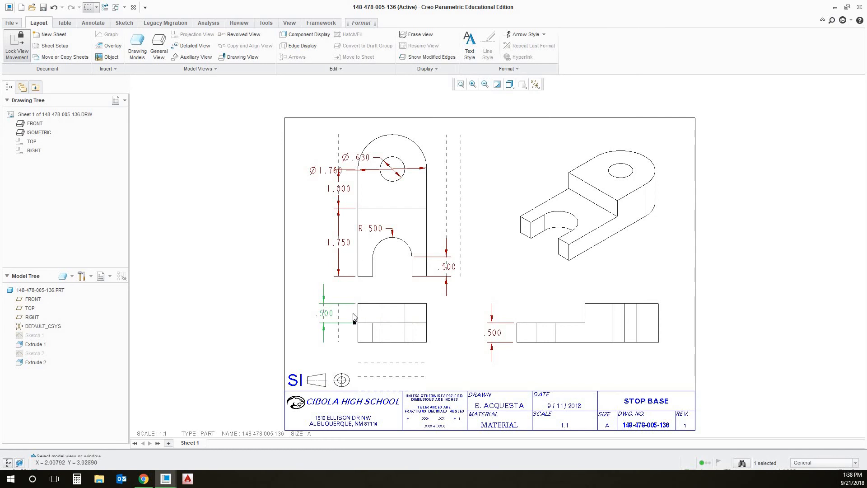
- Reposition the top view's Ø1.760 dimension to the upper left of the part and Ø.630 to the upper right
drag(337, 171, 301, 134)
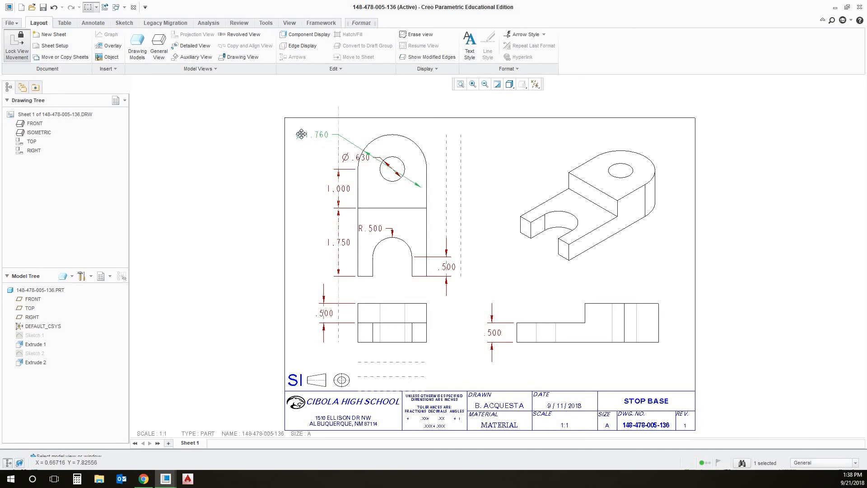
click(356, 157)
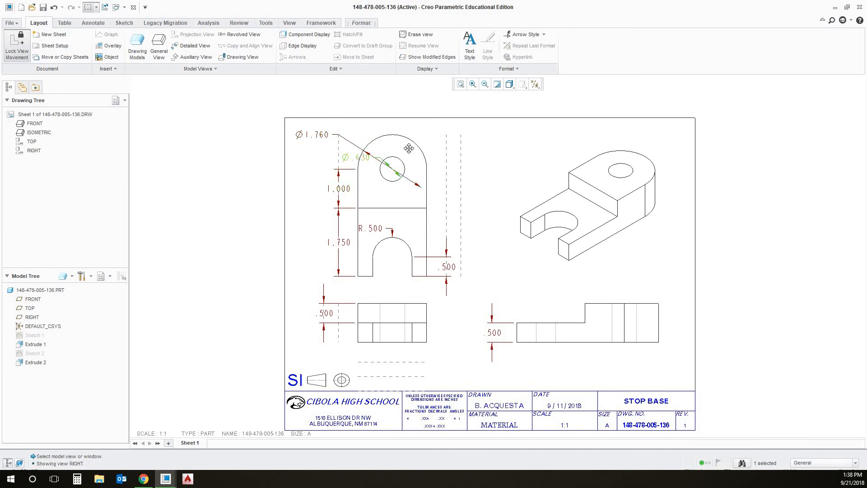
drag(409, 148, 433, 135)
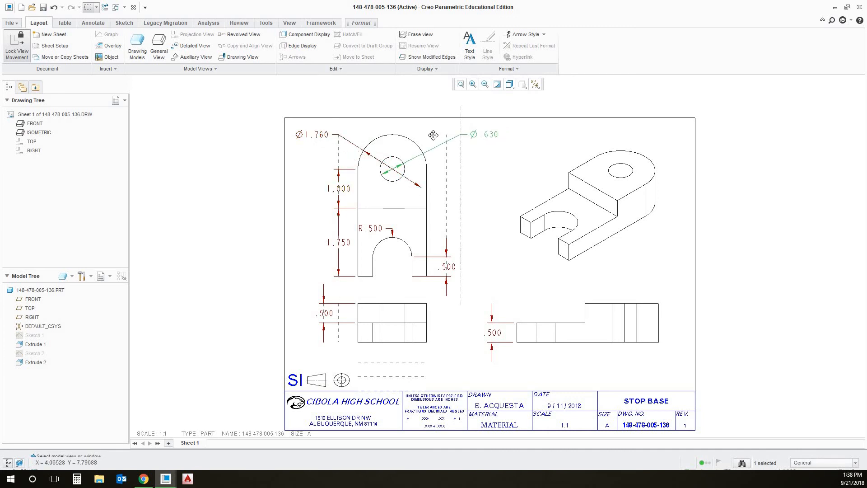
- Flip the arrows of the Ø.630 and Ø1.760 dimensions and place the R.500 dimension outside the top view, right of the part
right_click(481, 135)
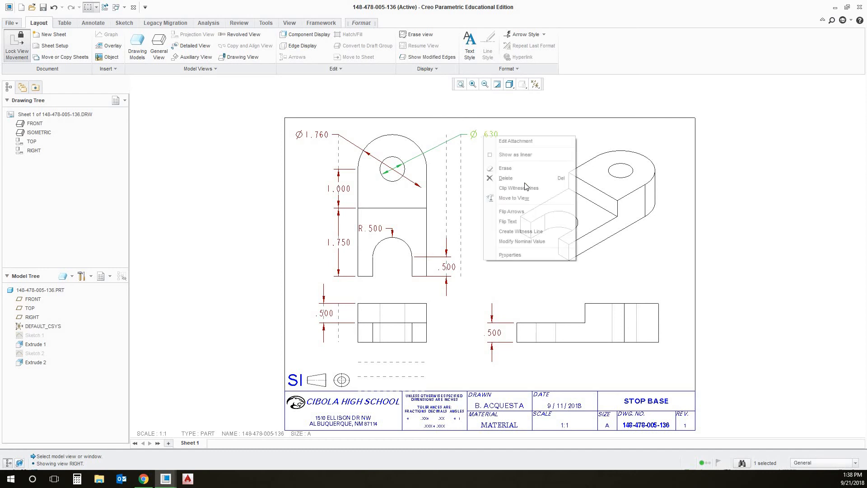
click(527, 212)
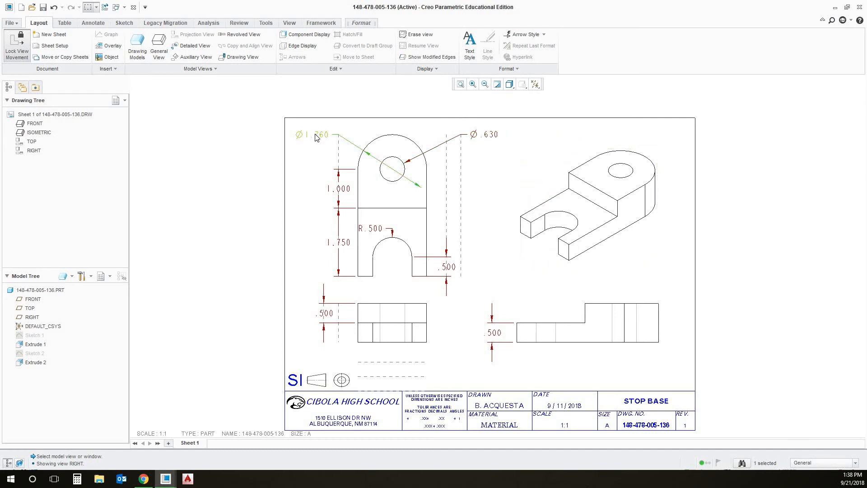
right_click(315, 135)
click(359, 211)
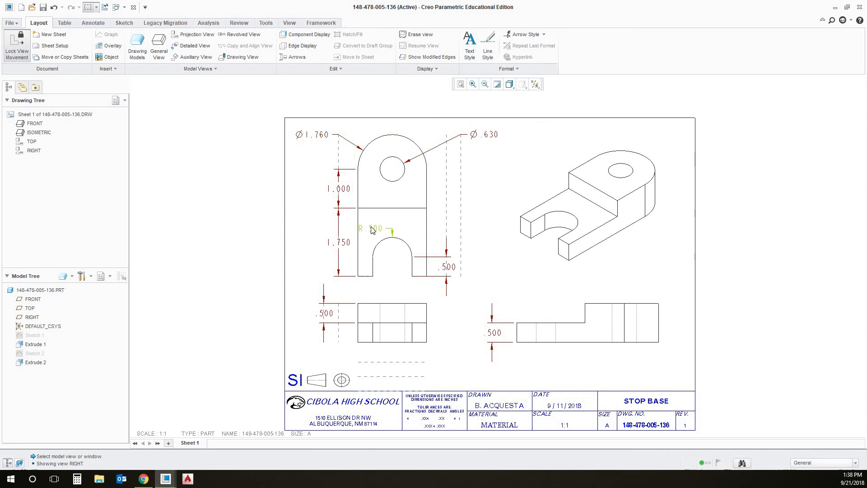
drag(374, 228, 444, 211)
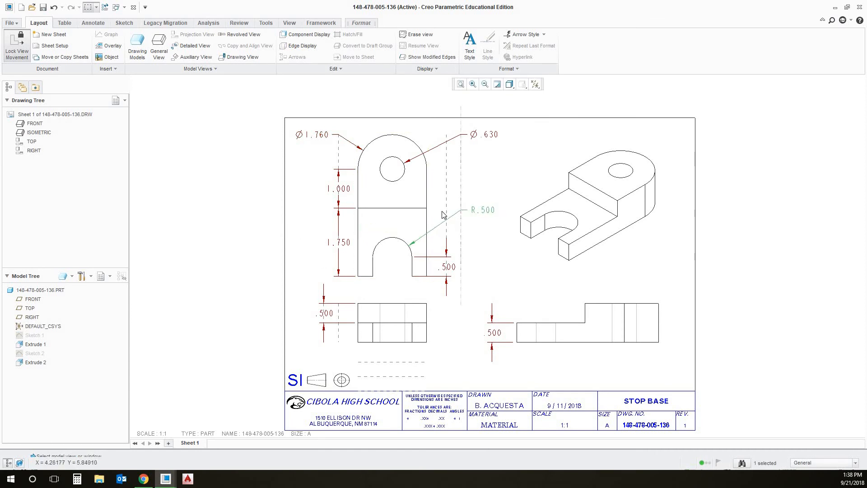
click(490, 281)
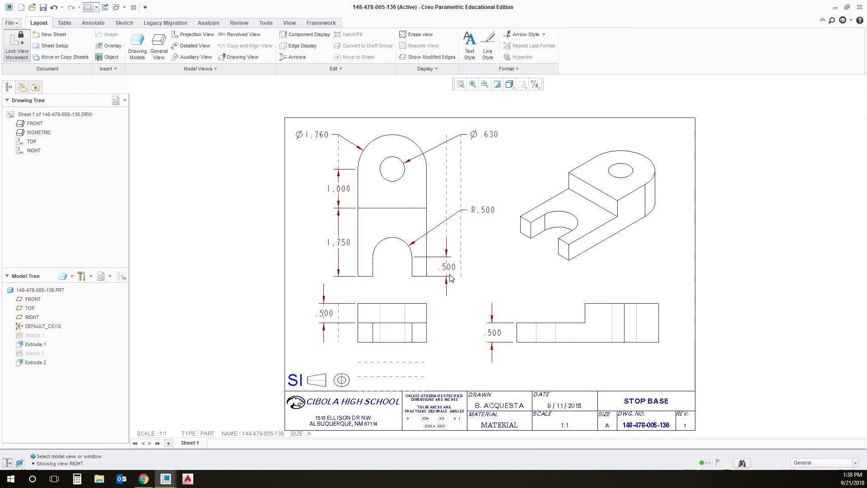
click(429, 280)
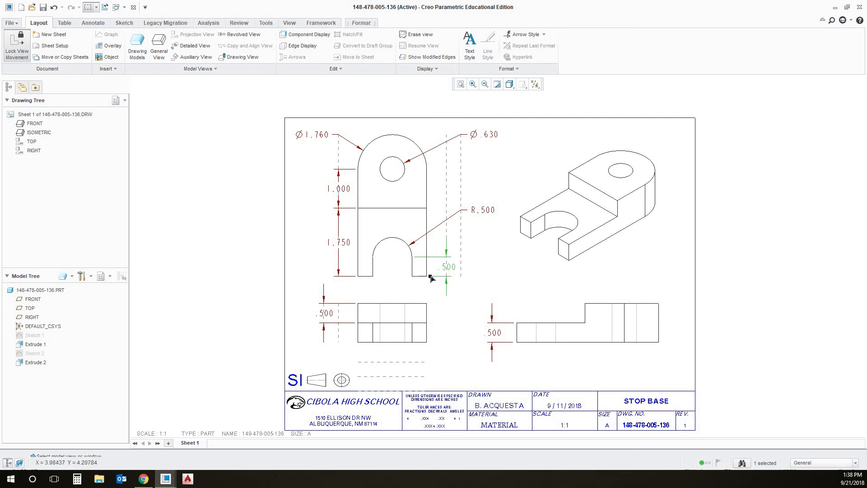
click(501, 293)
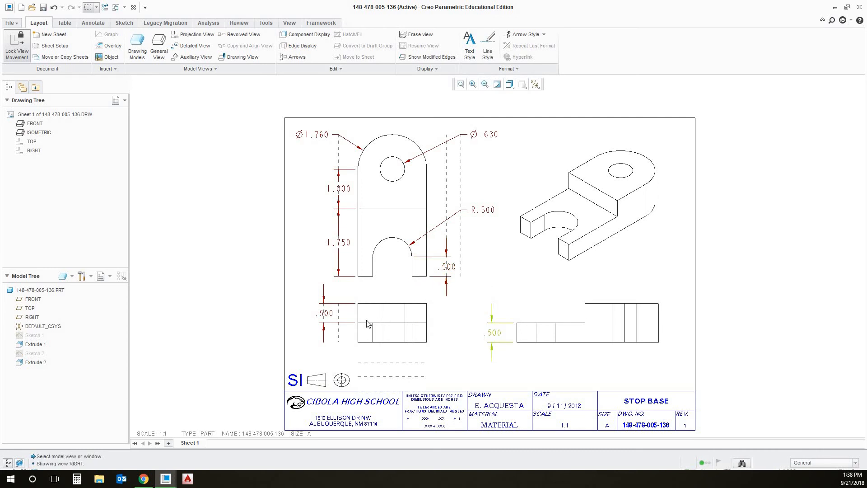
- Switch to Chrome and review the STOP BASE GD&T list, especially the Basic Dimensions requirement, and return to Creo
click(143, 478)
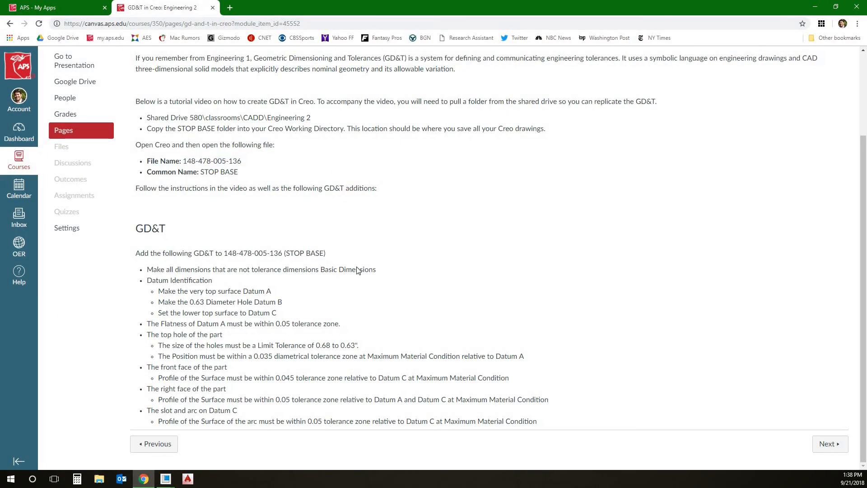
drag(134, 225, 520, 368)
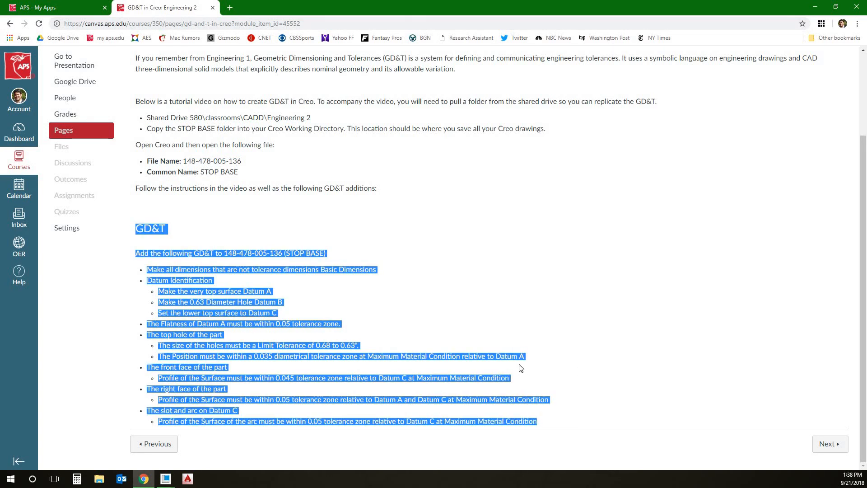
click(361, 290)
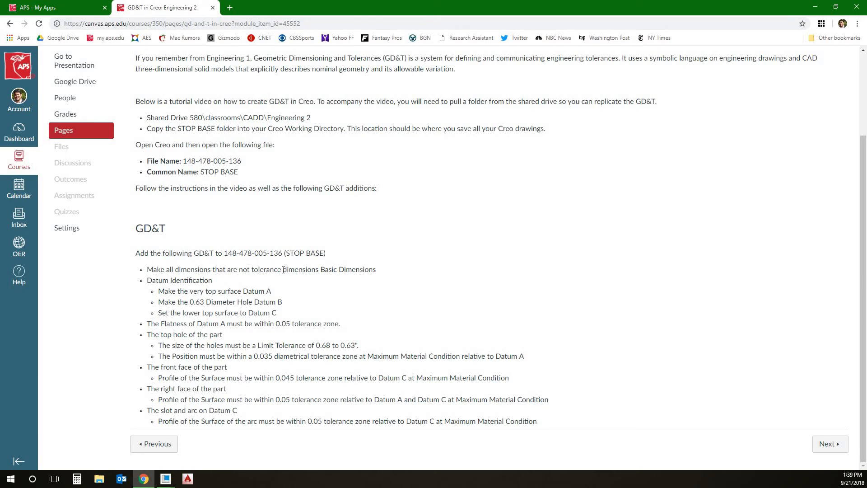
drag(148, 270, 364, 269)
click(399, 267)
drag(243, 270, 295, 269)
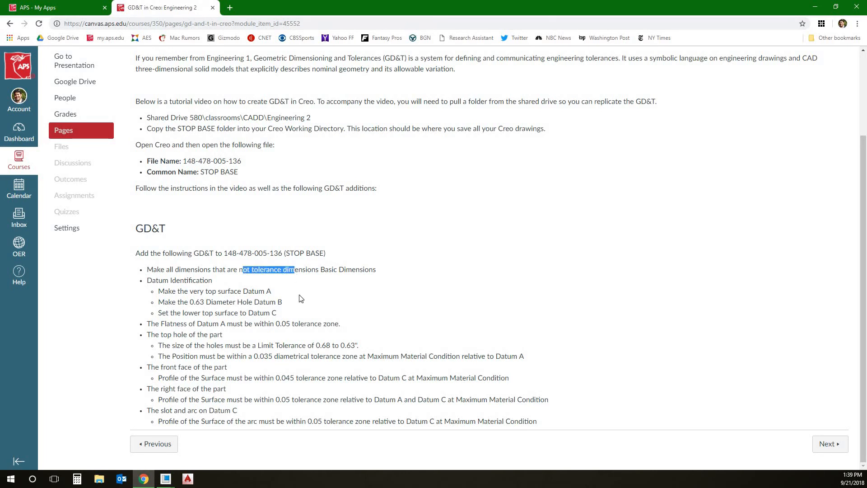
click(378, 263)
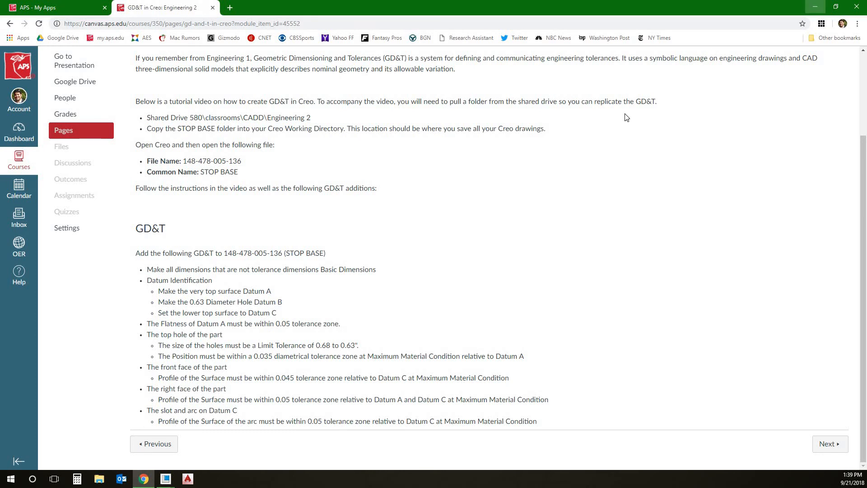
click(815, 7)
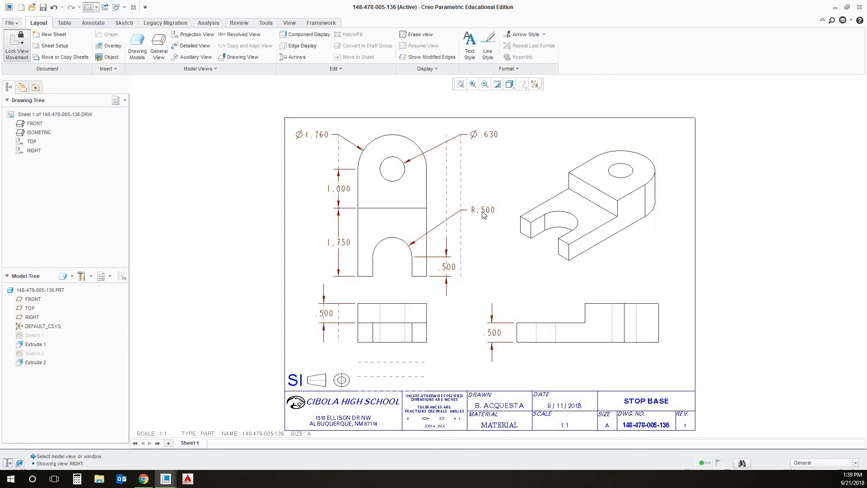
- Display the top view's Ø1.760 dimension as a Basic dimension
click(319, 136)
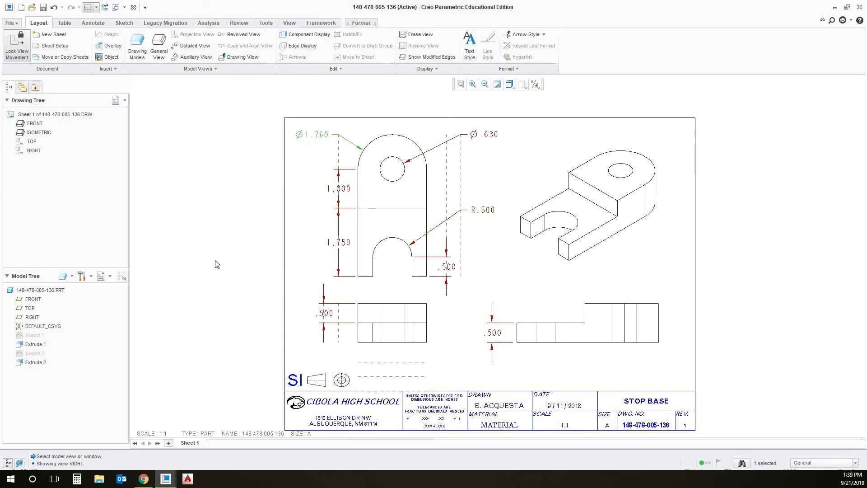
right_click(320, 135)
click(348, 253)
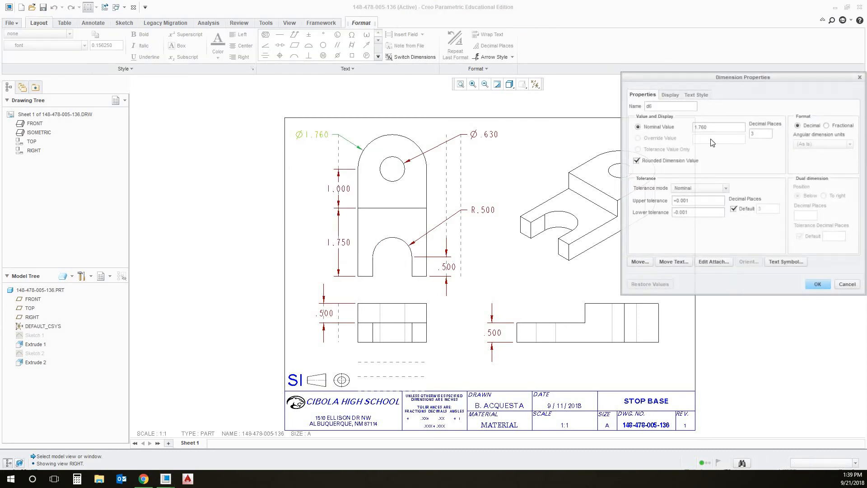
click(670, 94)
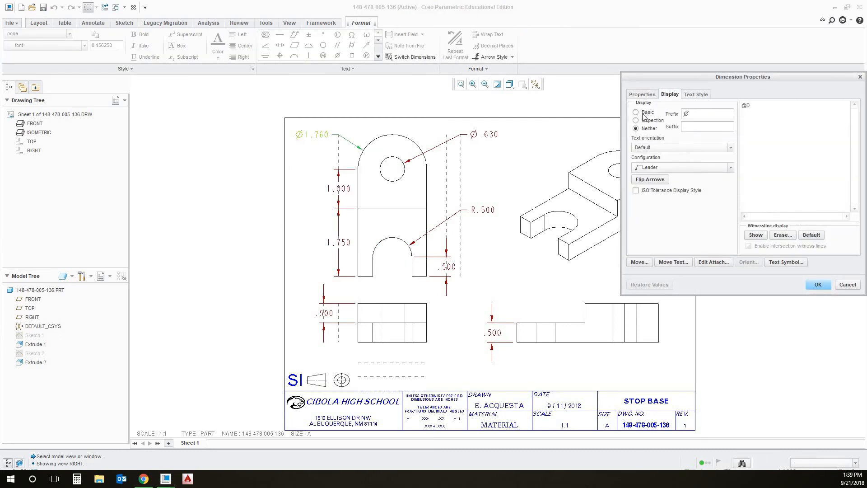
click(636, 112)
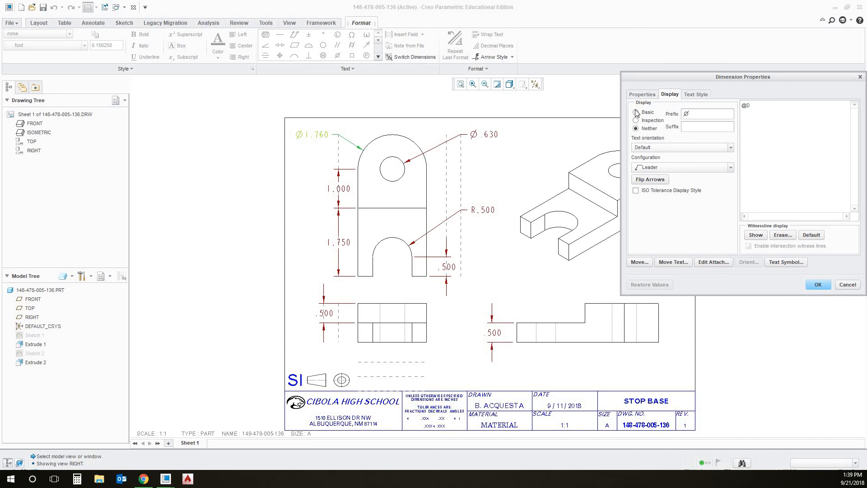
key(Return)
- Display the top view's 1.000 dimension as a Basic dimension
click(339, 188)
right_click(340, 192)
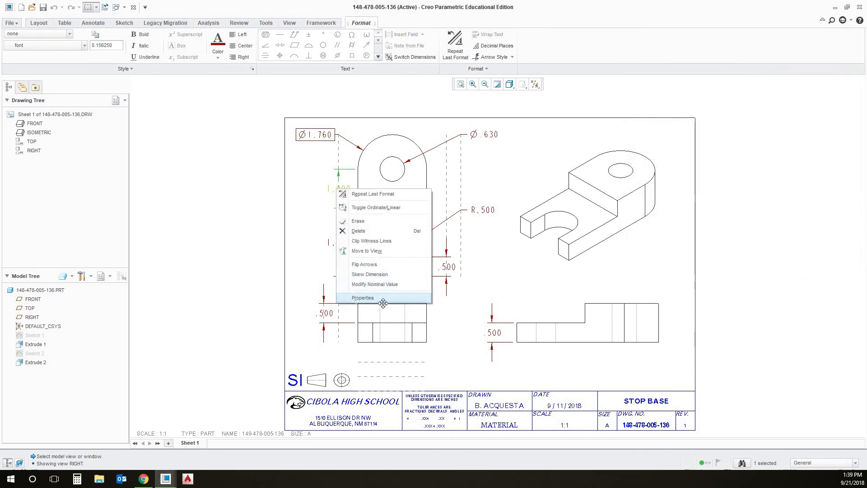
click(383, 303)
right_click(339, 186)
click(383, 297)
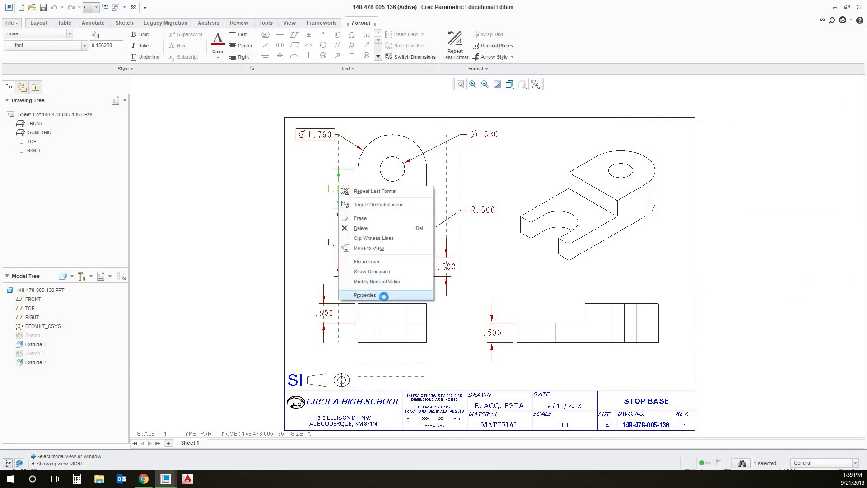
click(670, 94)
click(650, 112)
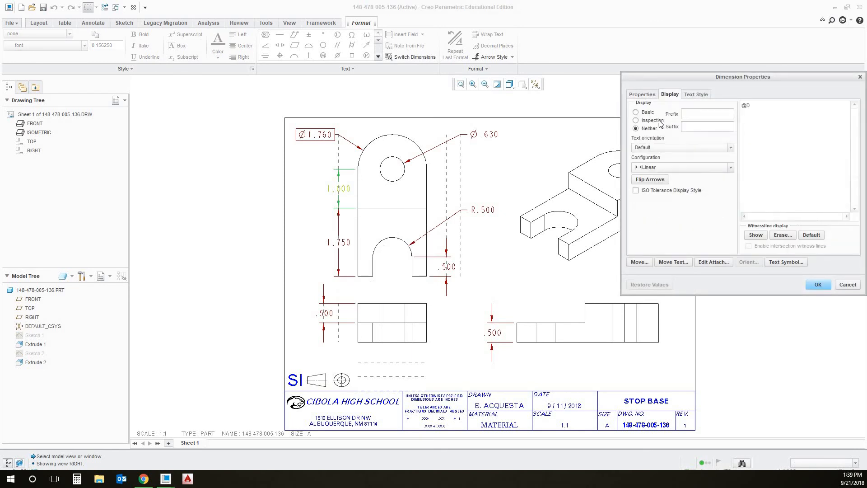
click(818, 284)
- Display the top view's 1.750 dimension as a Basic dimension
click(346, 234)
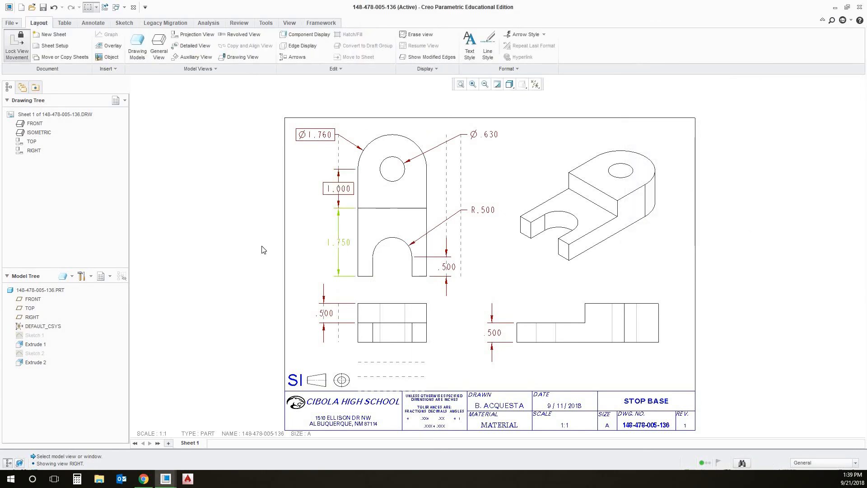
right_click(316, 246)
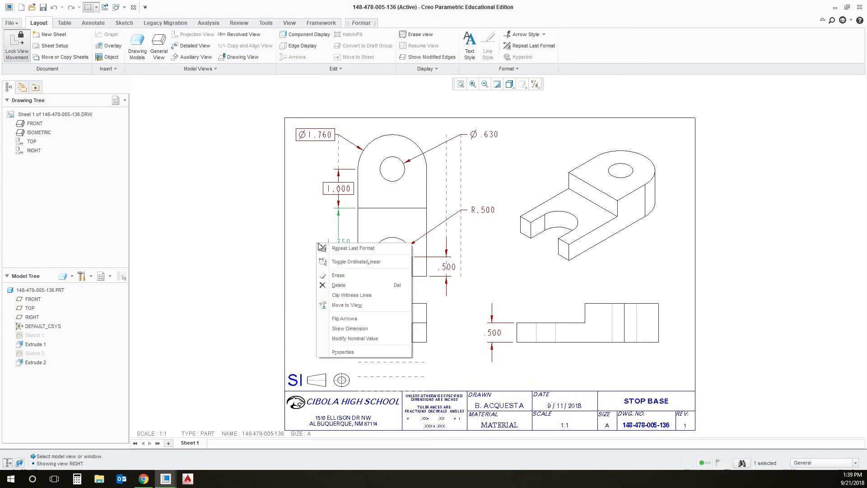
click(343, 353)
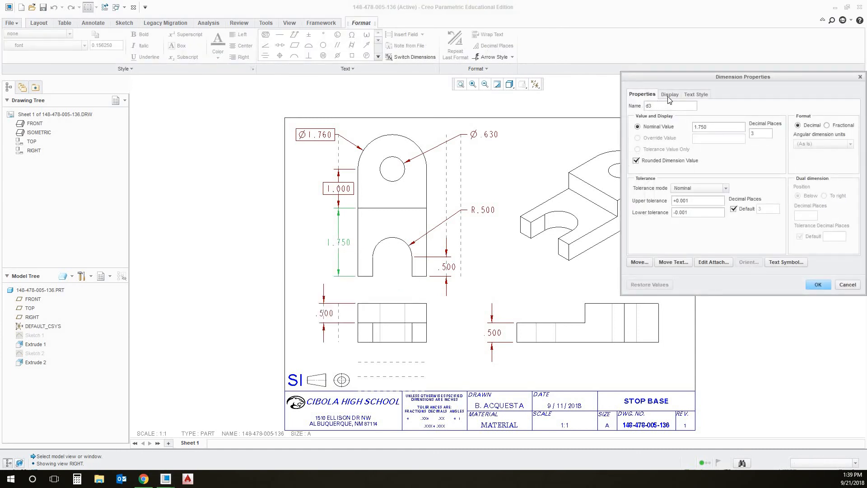
click(669, 94)
click(646, 112)
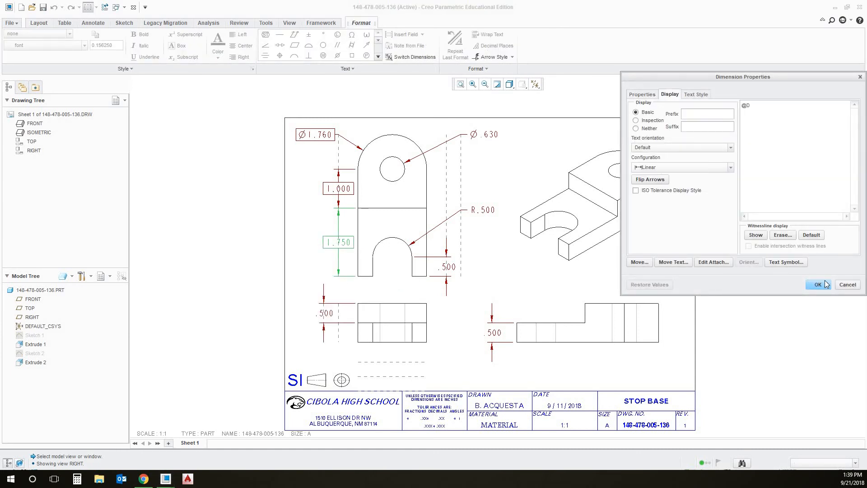
click(818, 284)
- Display the front view's .500 height dimension as a Basic dimension
click(326, 312)
right_click(325, 312)
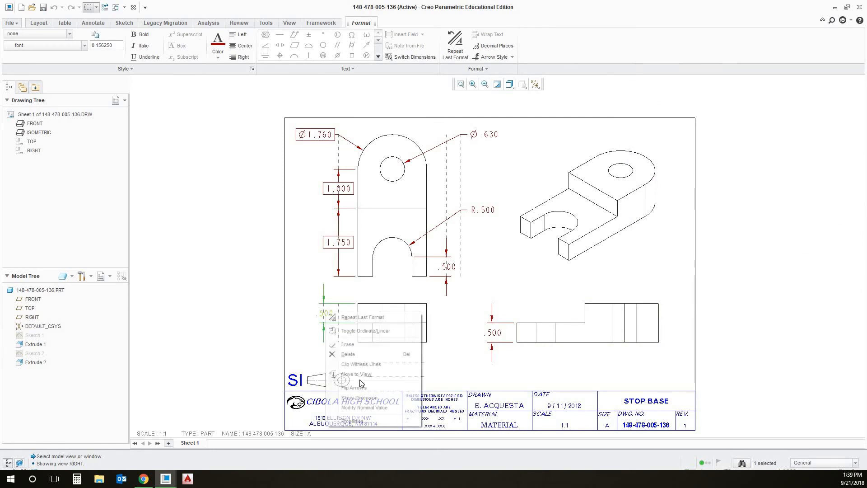
click(365, 421)
click(648, 112)
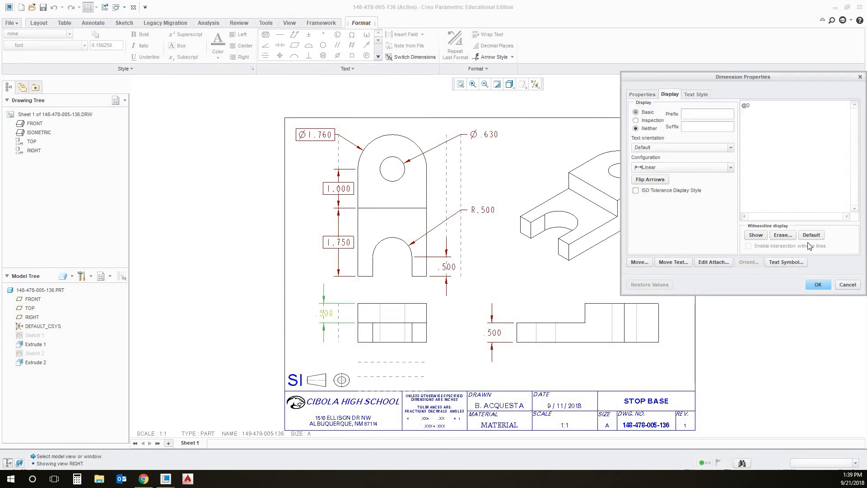
click(818, 284)
- Display the .500 dimension beside the top view's slot as a Basic dimension
click(455, 268)
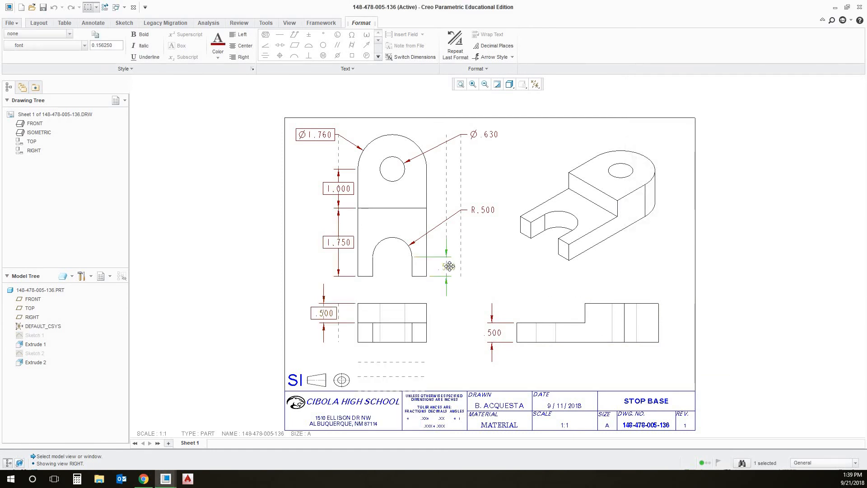
right_click(453, 267)
click(730, 135)
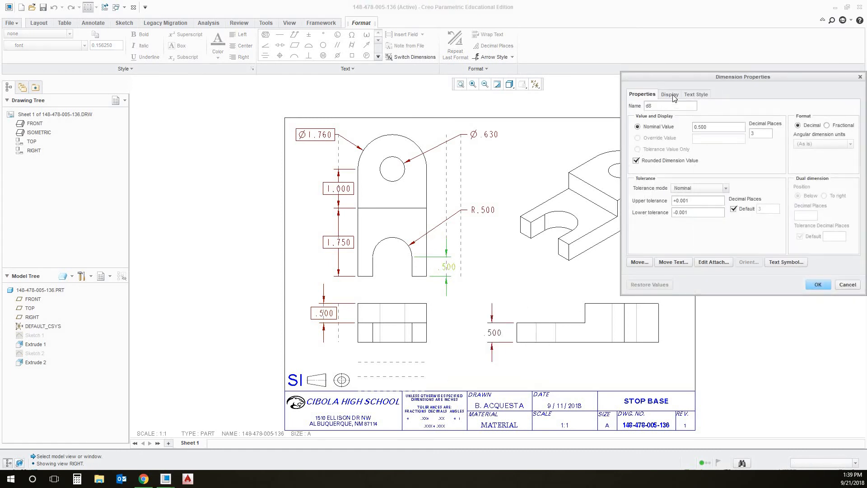
click(670, 94)
click(653, 113)
key(Return)
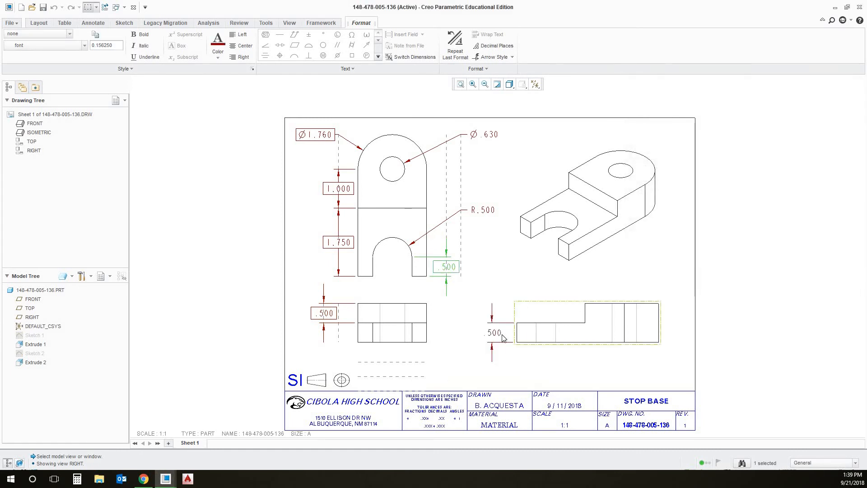
- Display the right view's .500 height dimension as a Basic dimension and deselect it
click(495, 332)
right_click(496, 334)
click(544, 442)
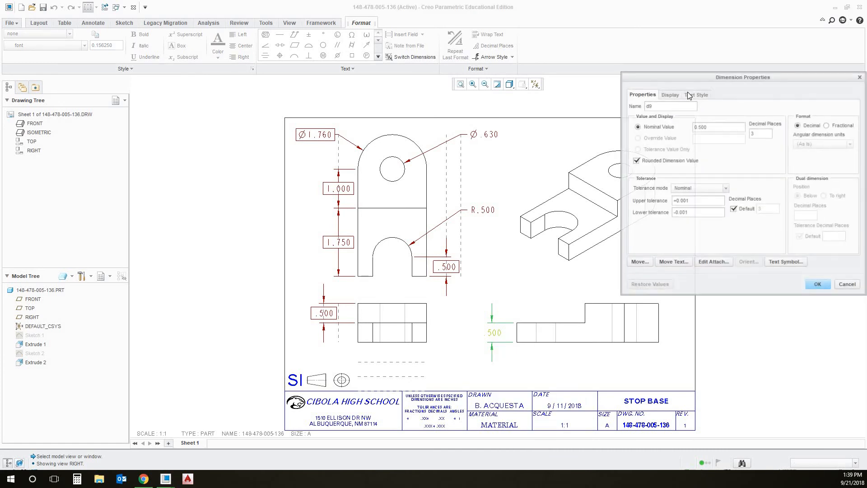
click(670, 94)
click(652, 113)
click(818, 285)
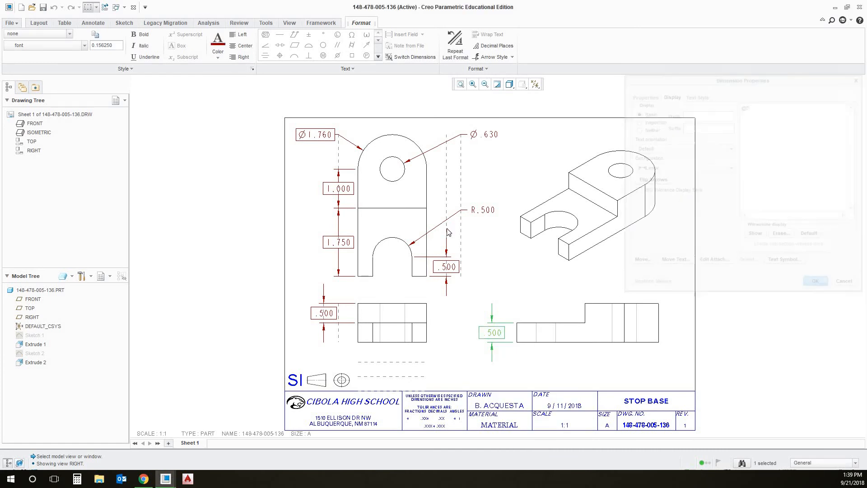
click(501, 265)
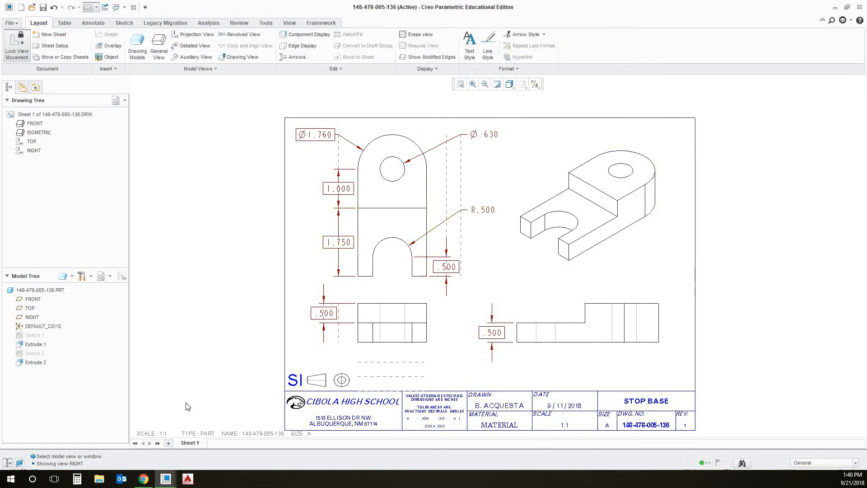
- Switch to Chrome to review the Datum Identification requirements, especially the one for Datum A, and return to Creo
click(143, 479)
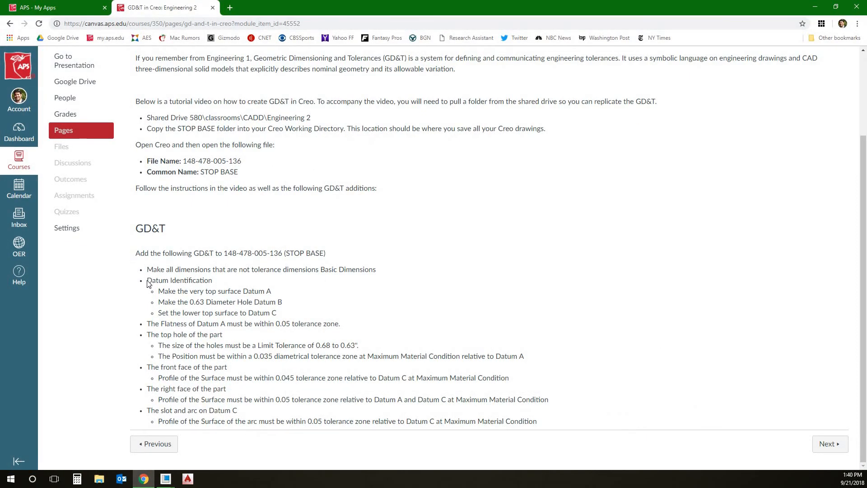
drag(147, 283, 381, 298)
click(181, 288)
drag(157, 291, 328, 298)
click(357, 301)
click(818, 5)
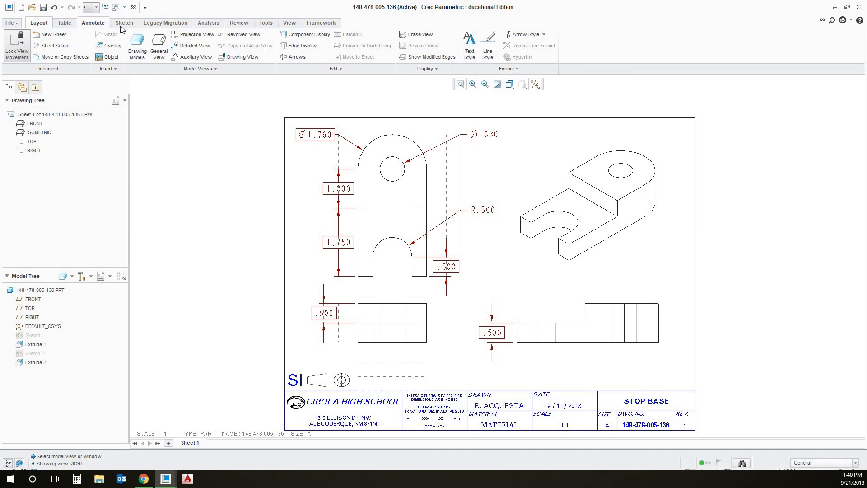
- Create model datum A on the front view's very top surface, using the boxed datum-triangle display
click(102, 26)
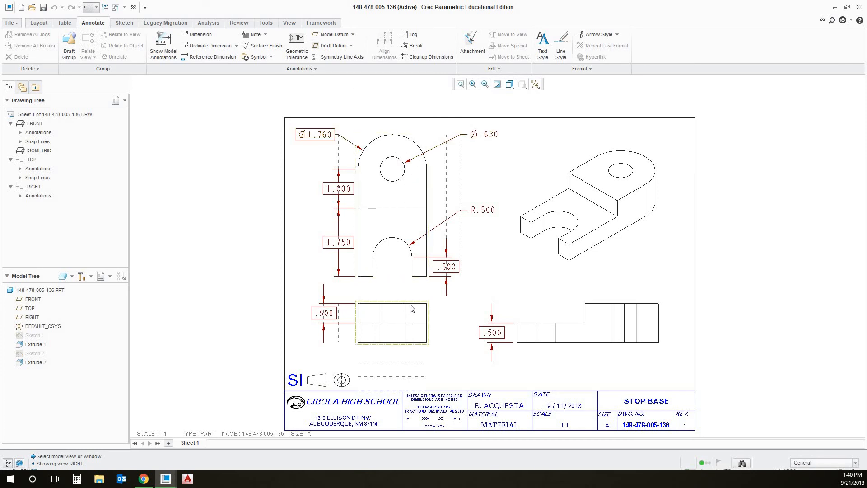
click(333, 34)
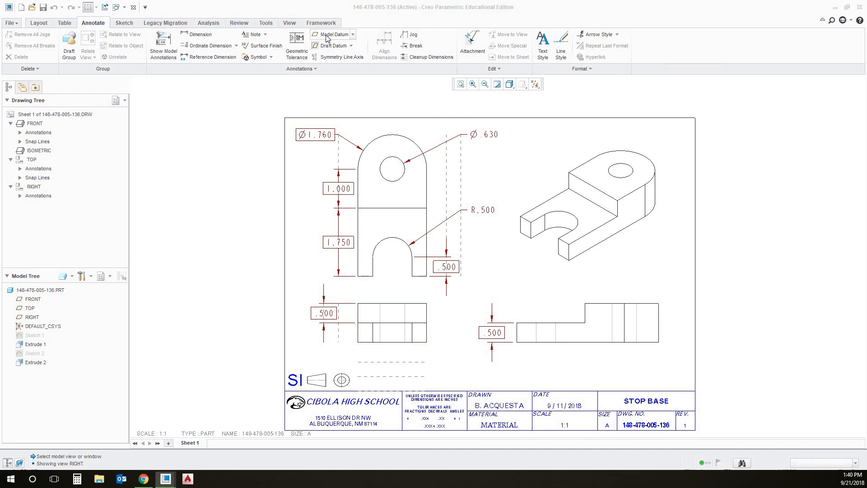
text(A)
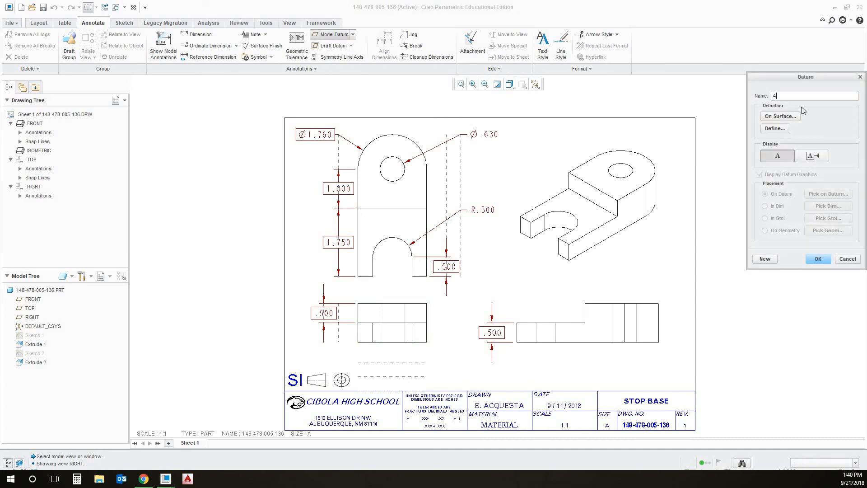
click(817, 158)
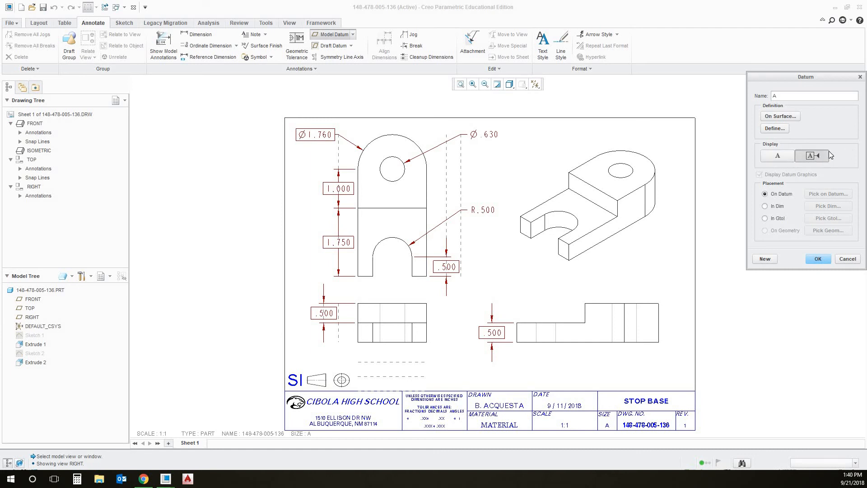
click(780, 116)
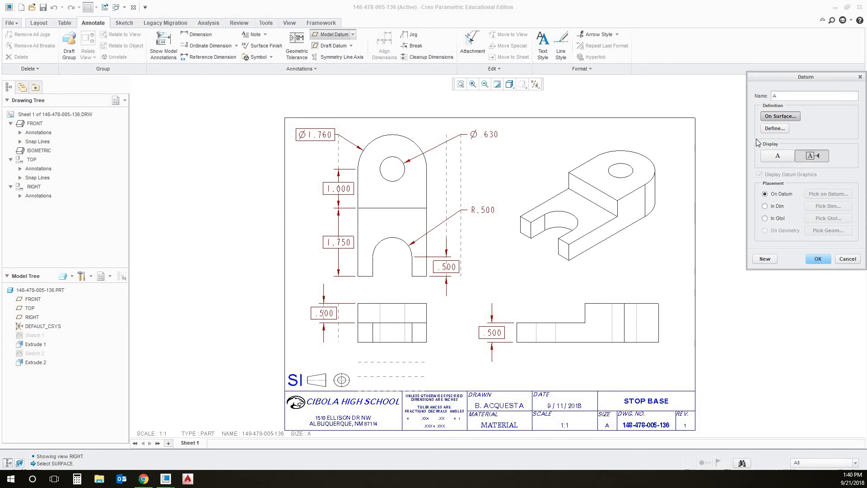
click(403, 305)
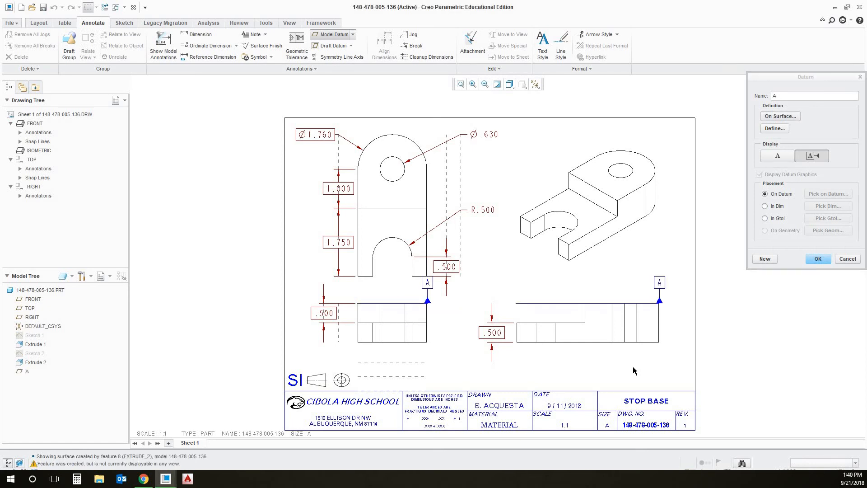
click(819, 261)
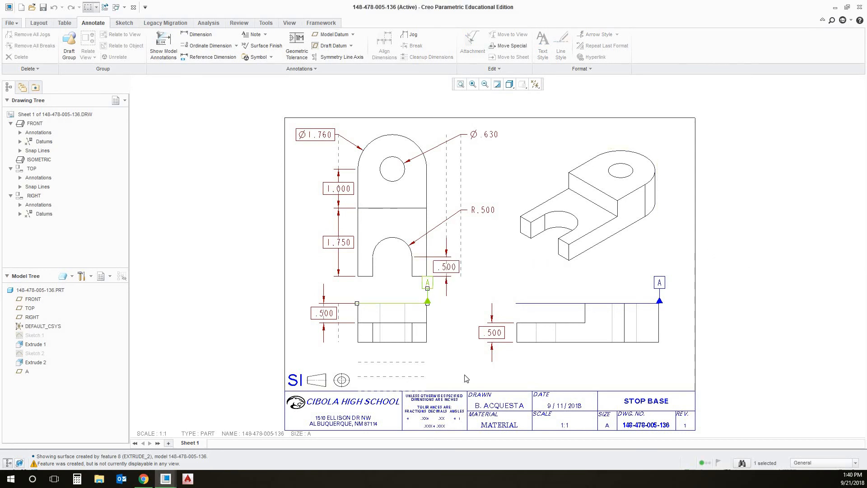
- Move the front view's datum A tag beside the view, below its extension line, and clear the line off the part edge
click(427, 282)
drag(428, 283, 460, 336)
drag(359, 303, 458, 336)
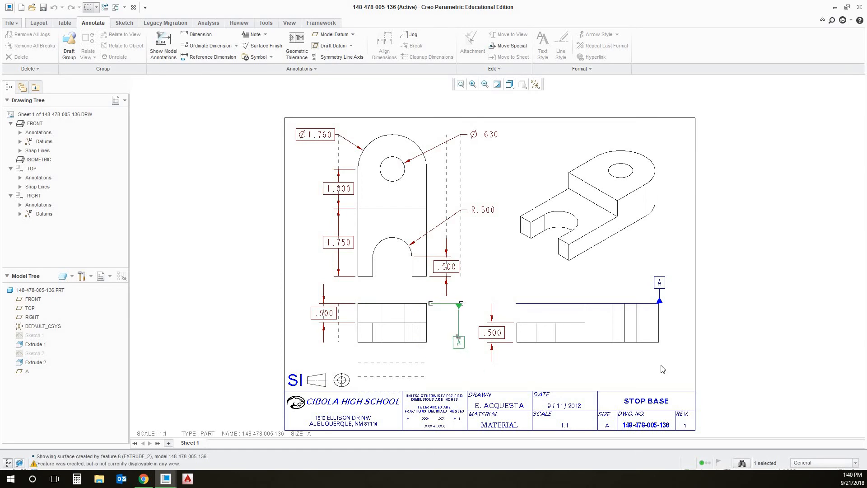
- Erase the duplicate datum A symbol from the right view
click(663, 283)
right_click(671, 283)
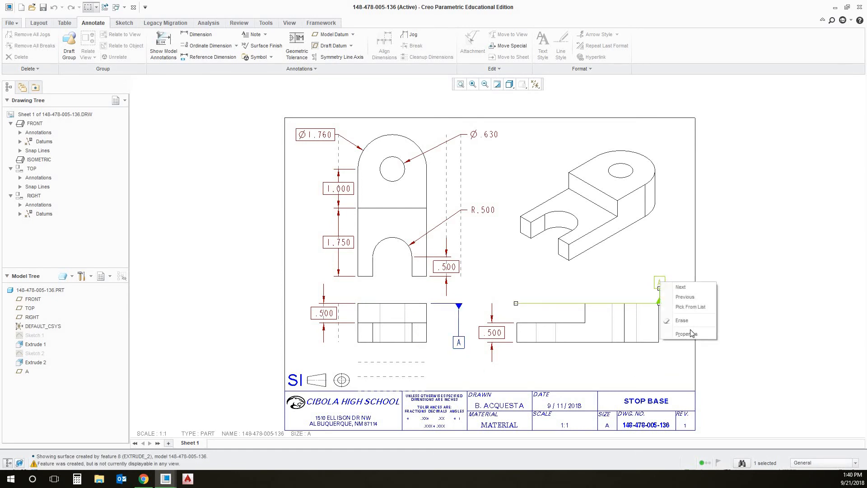
click(686, 320)
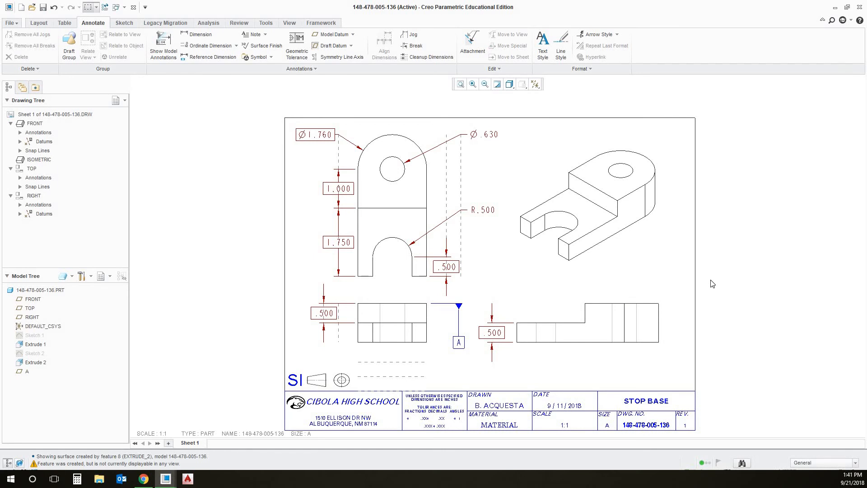
- Switch to Chrome to review the Datum B and top hole size requirements, and return to Creo
click(298, 44)
click(143, 479)
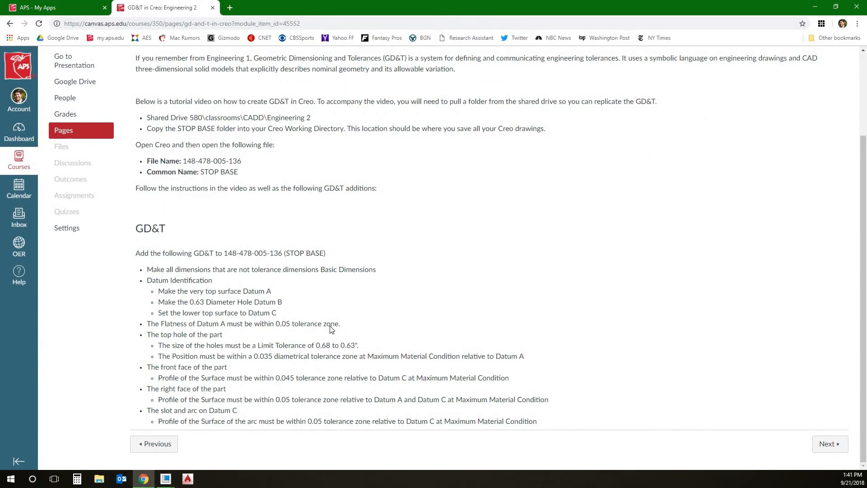
drag(154, 300, 297, 304)
click(298, 306)
drag(157, 345, 544, 362)
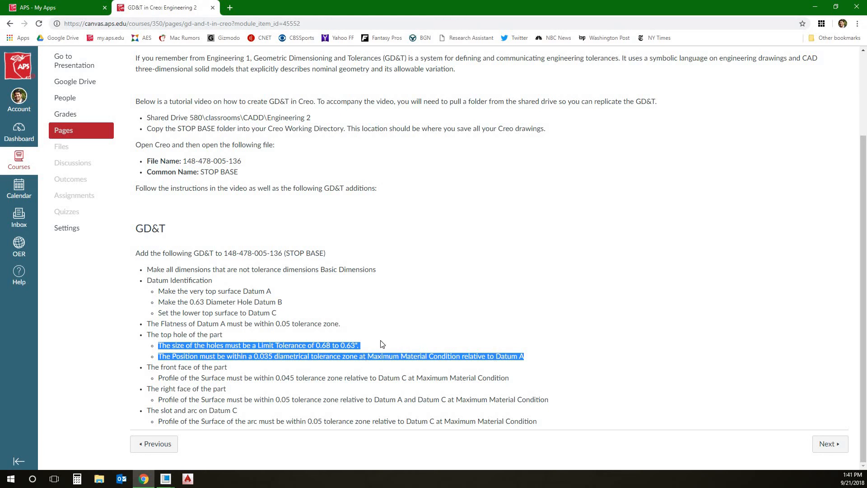
click(158, 349)
drag(189, 345, 364, 349)
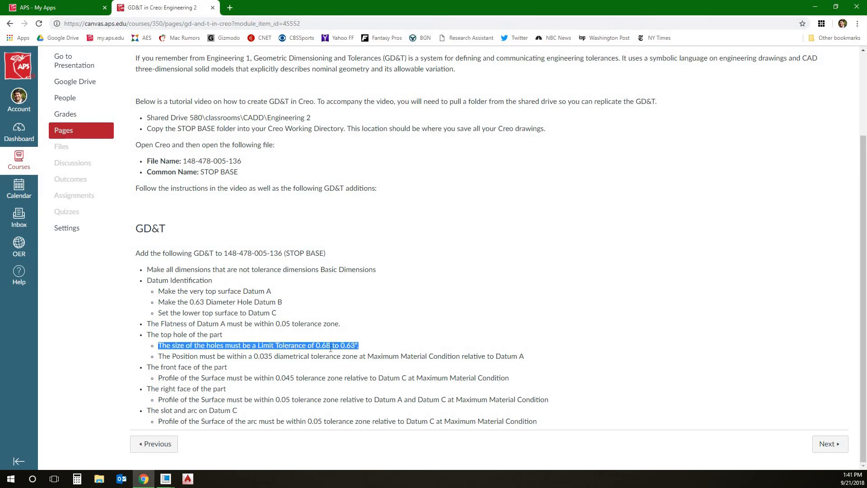
click(815, 7)
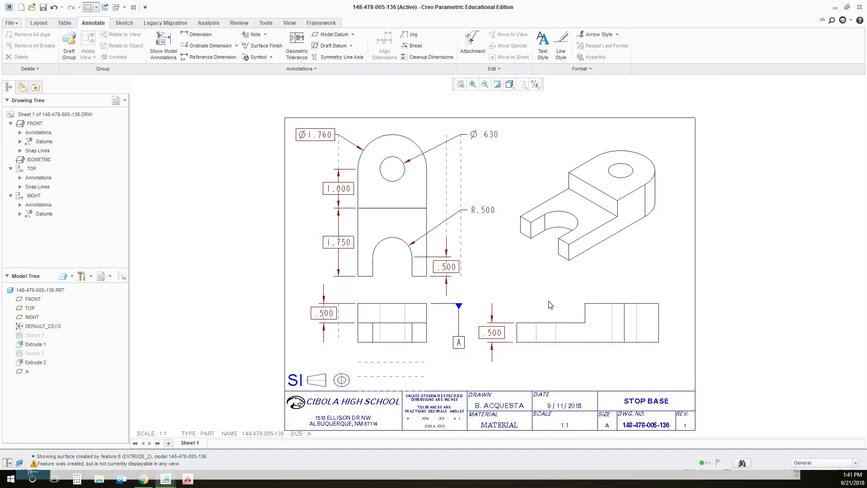
- Give the top view's Ø.630 hole dimension a Limits tolerance with upper limit 0.68 and lower limit 0.63
click(494, 134)
right_click(493, 134)
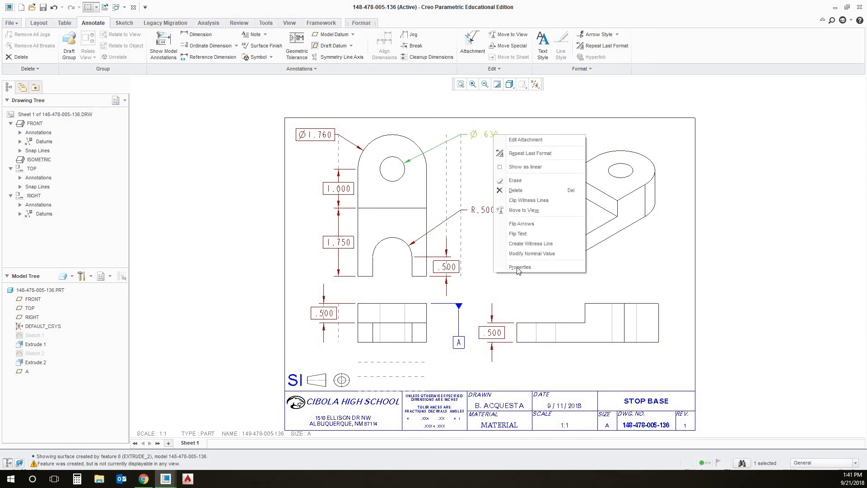
click(516, 266)
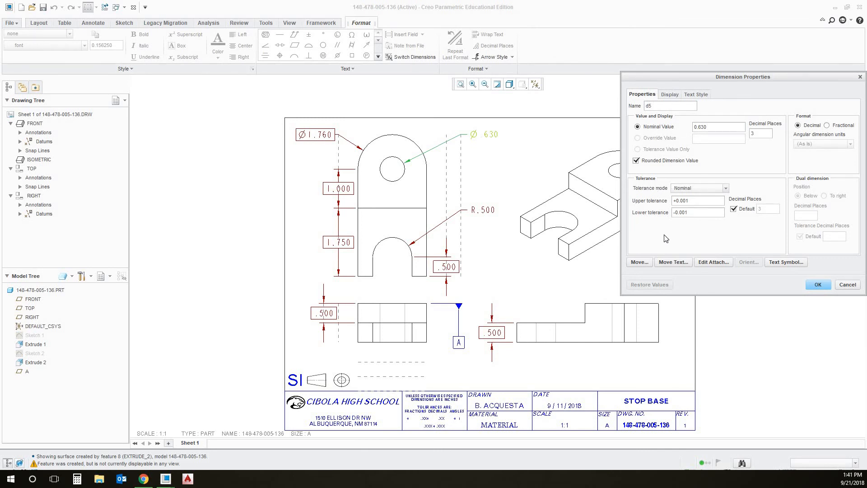
click(689, 188)
click(693, 202)
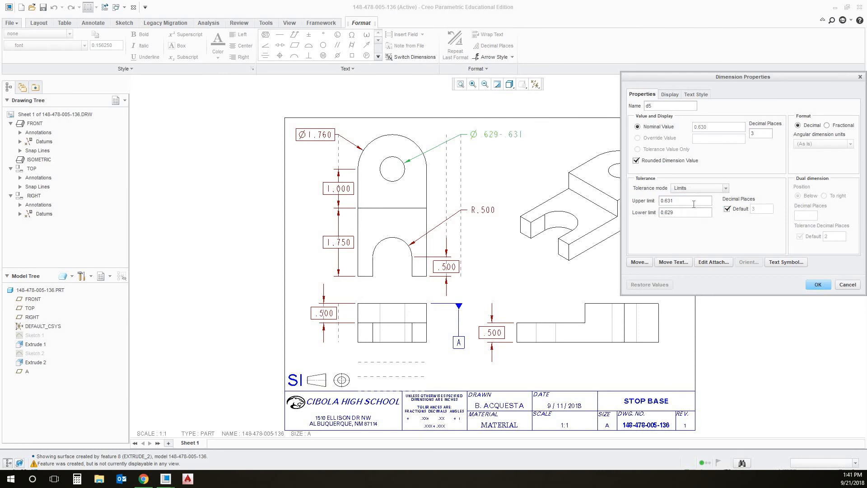
double_click(680, 204)
text(.68)
key(Tab)
text(.)
- Turn on ISO Tolerance Display Style for the hole dimension and apply its properties
click(666, 96)
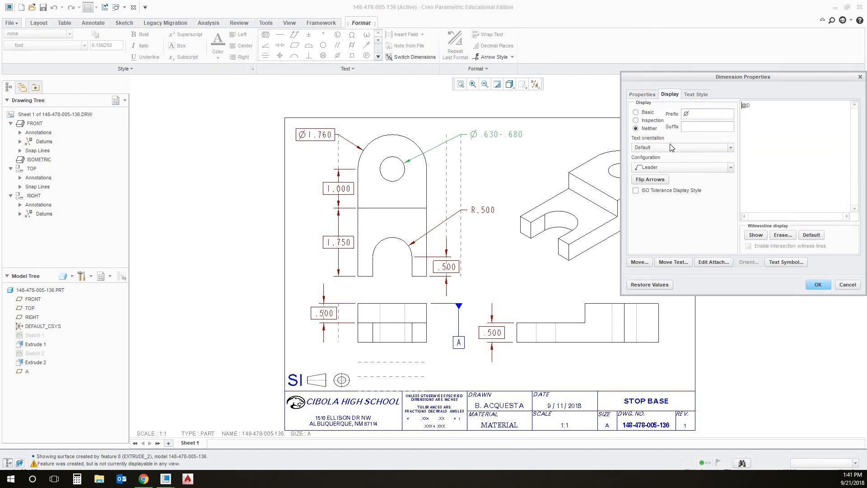
click(636, 191)
click(813, 285)
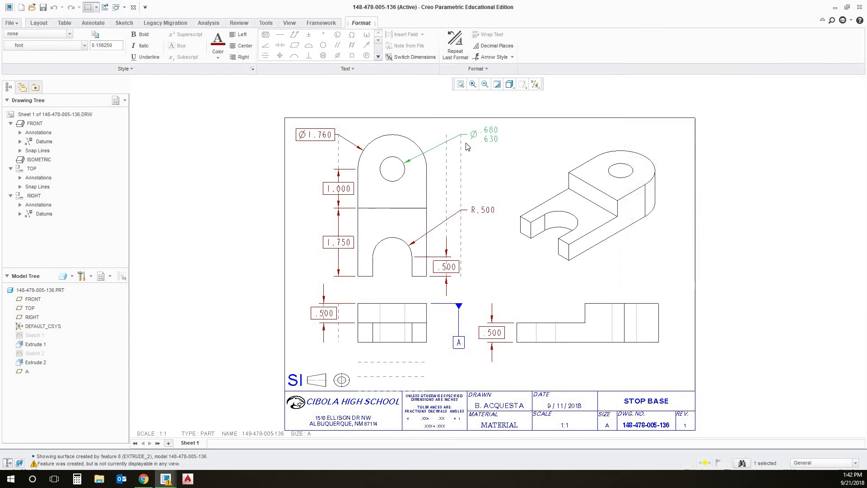
- Switch to Chrome to review the top hole's Position tolerance requirement, and return to Creo
click(144, 478)
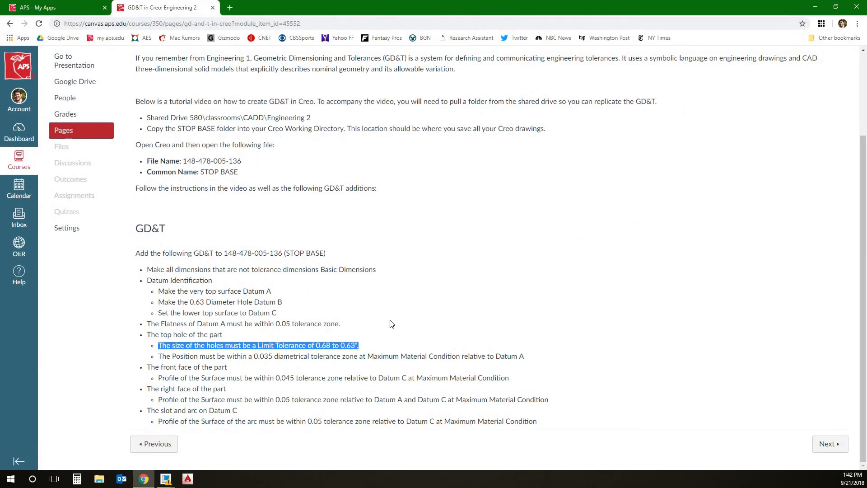
click(405, 325)
drag(158, 356, 590, 360)
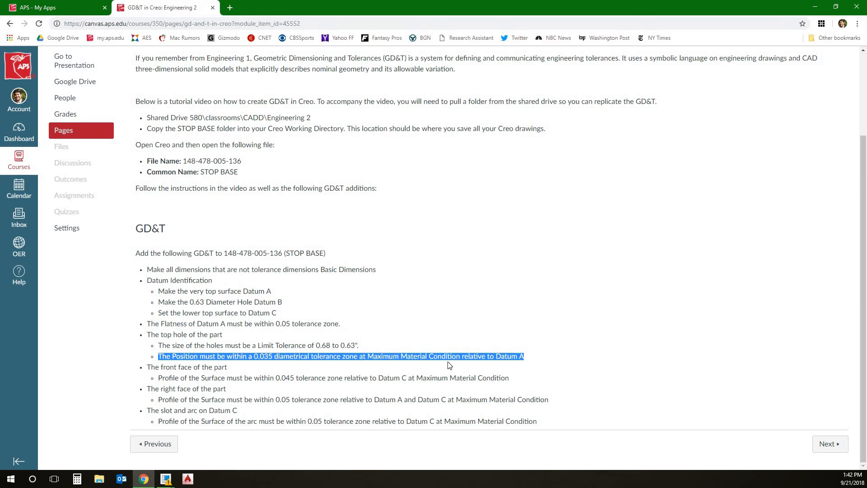
click(178, 367)
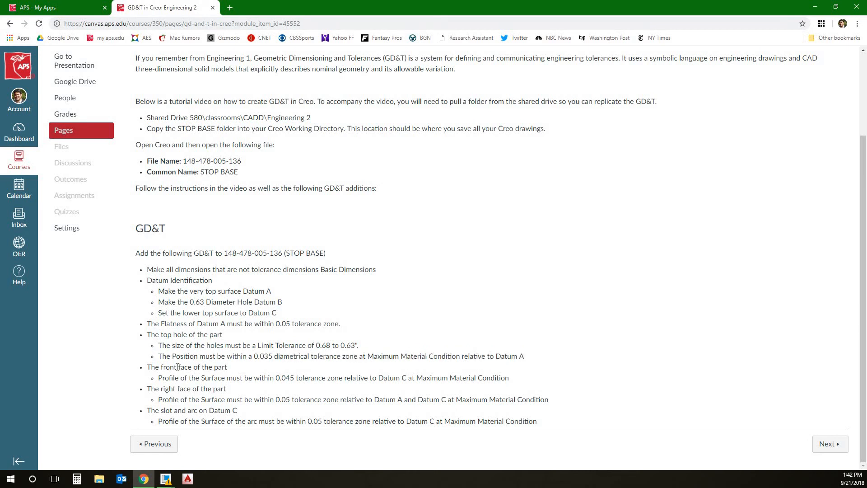
drag(159, 360, 208, 364)
click(240, 406)
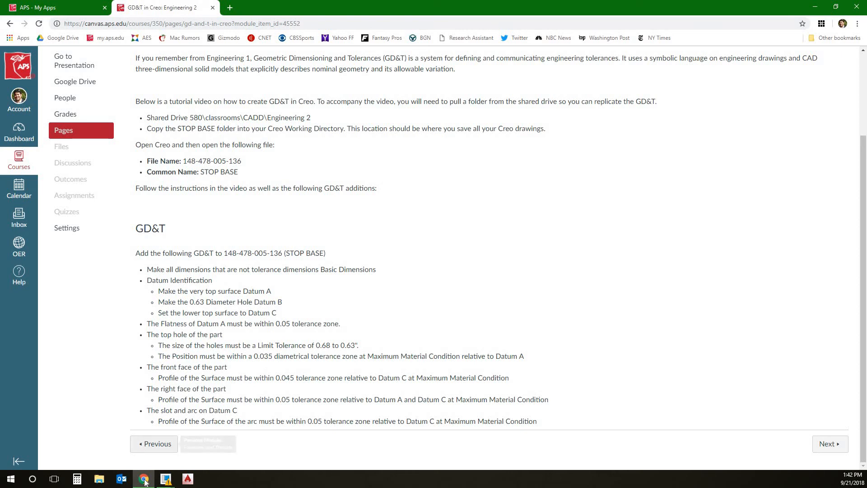
click(144, 481)
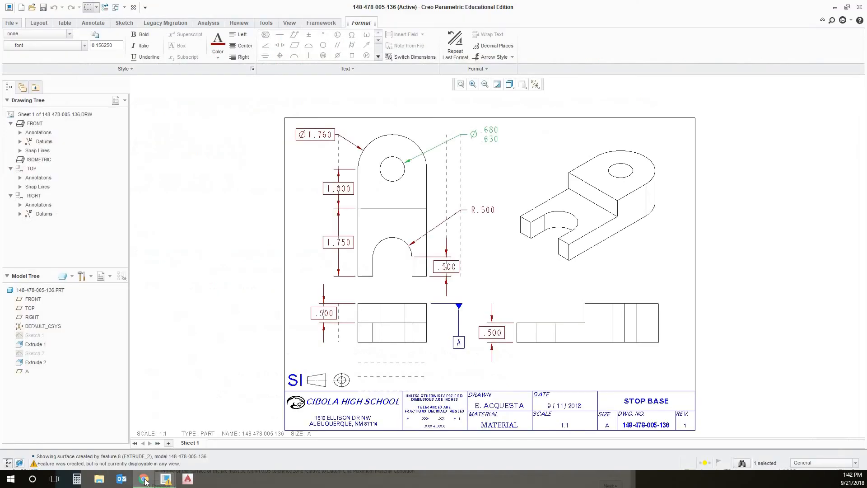
- Start a Position geometric tolerance, check the required zone in Chrome, and set the overall tolerance to .035 in Creo
click(93, 23)
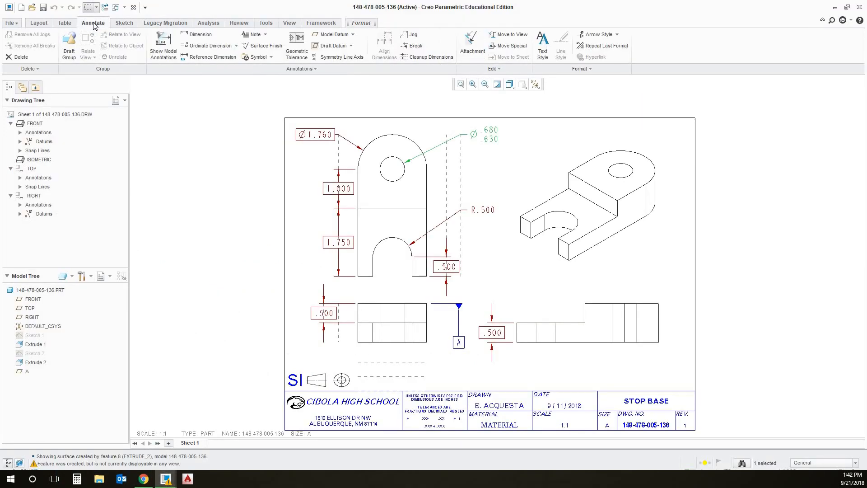
click(301, 52)
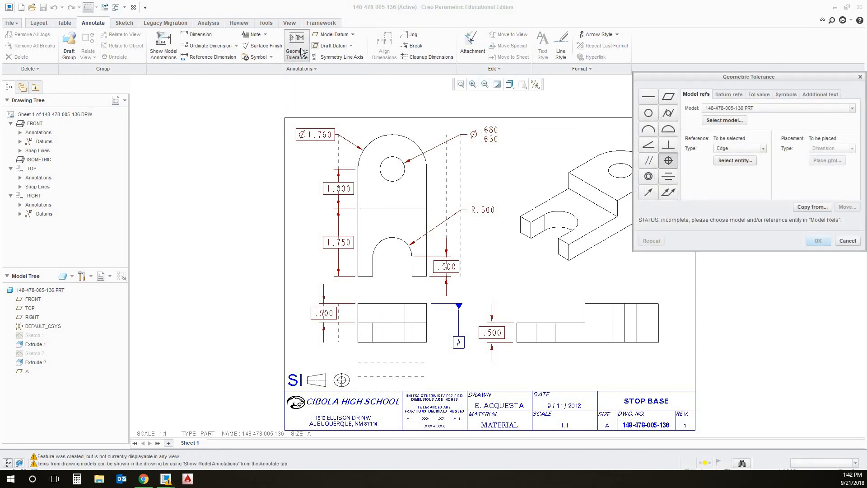
click(143, 478)
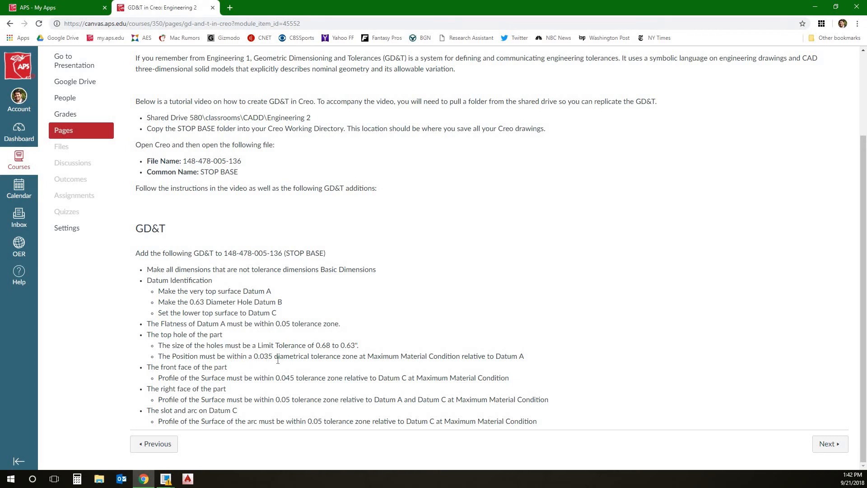
click(815, 7)
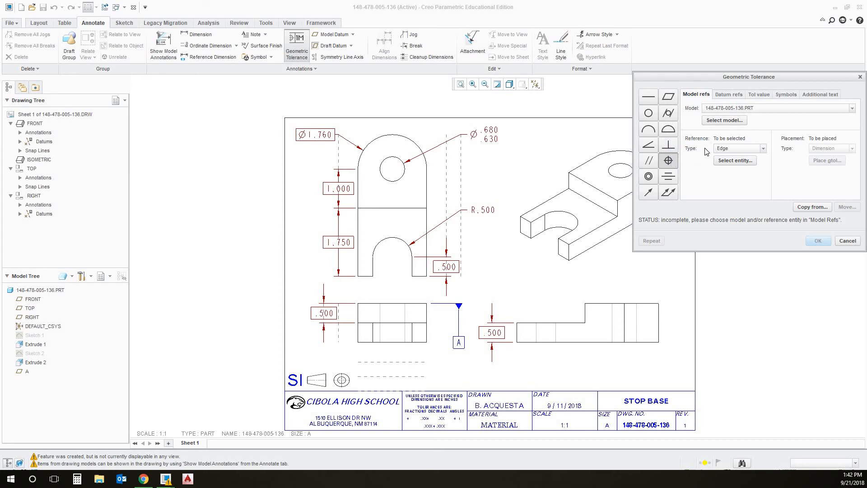
click(760, 95)
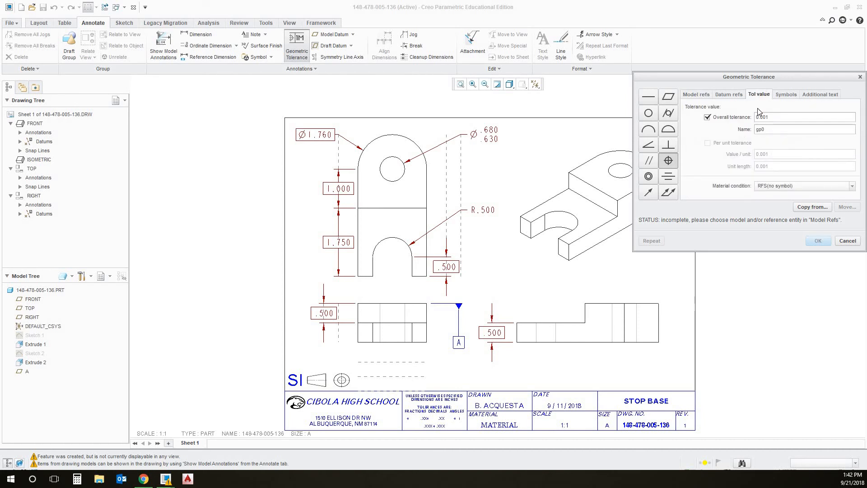
double_click(767, 118)
key(BackSpace)
text(.035)
- Recheck the diametrical zone requirement in Chrome and add the diameter symbol to the Position tolerance in Creo
click(147, 478)
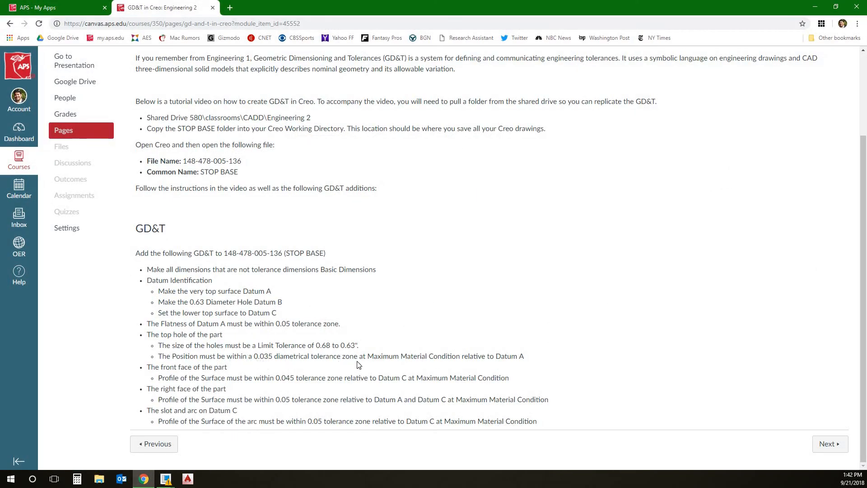
click(815, 6)
click(781, 97)
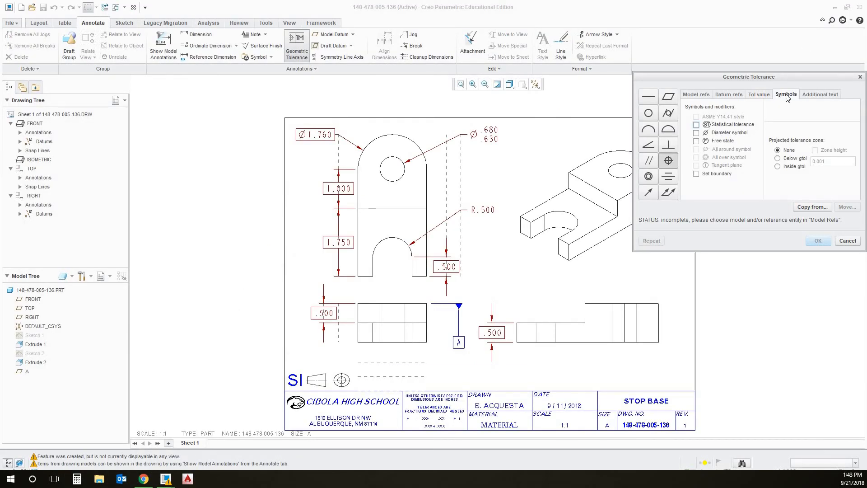
click(696, 133)
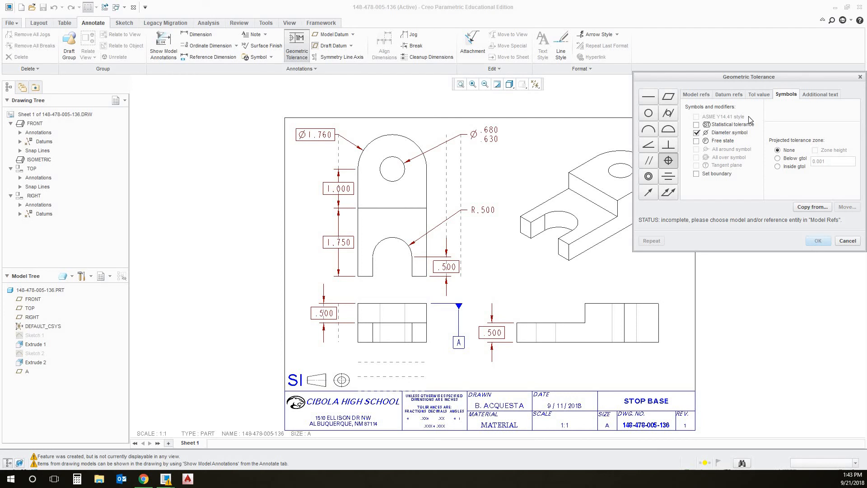
- Recheck the Position requirement in Chrome, return to Creo, and set the tolerance's material condition to MMC
click(144, 478)
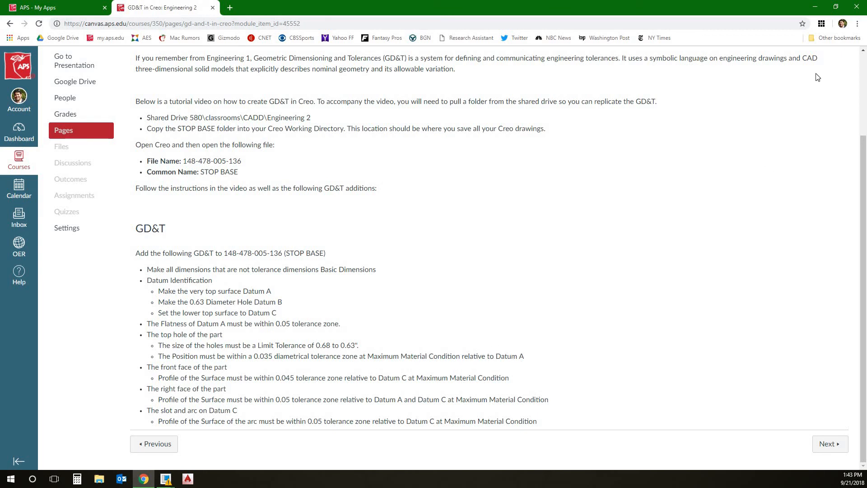
click(815, 7)
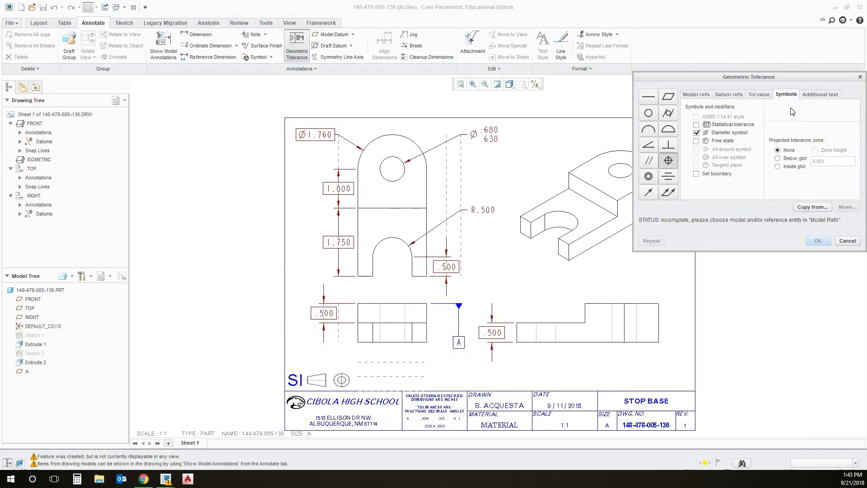
click(763, 96)
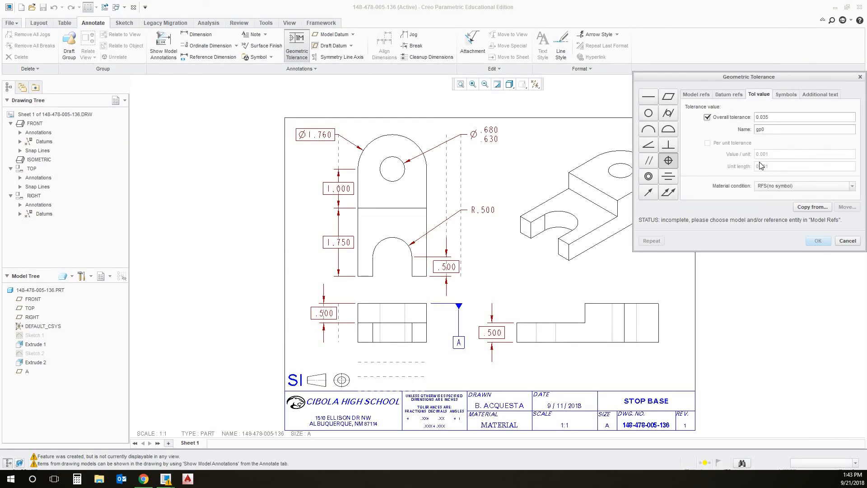
click(782, 186)
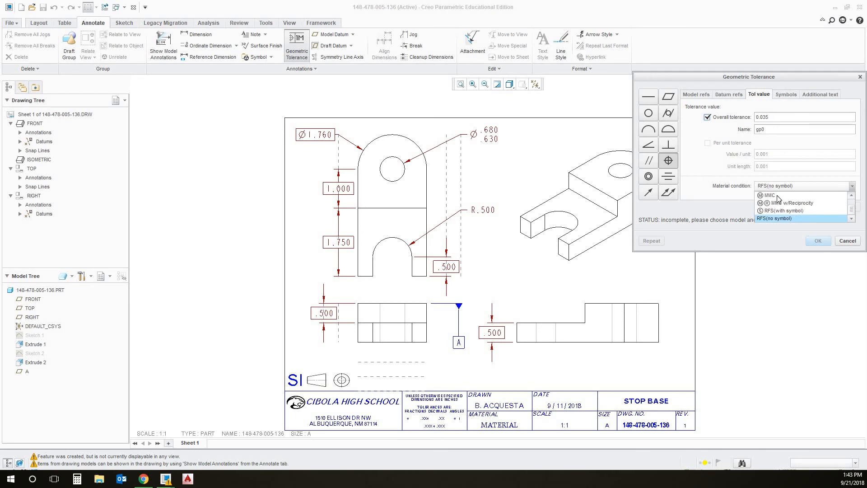
click(785, 199)
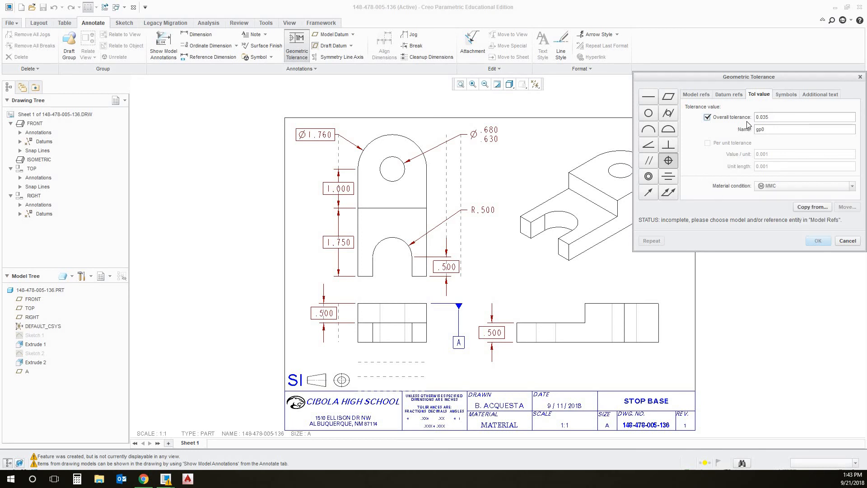
- Set A as the primary basic datum reference of the Position tolerance, keeping its material condition at RFS (no symbol)
click(786, 96)
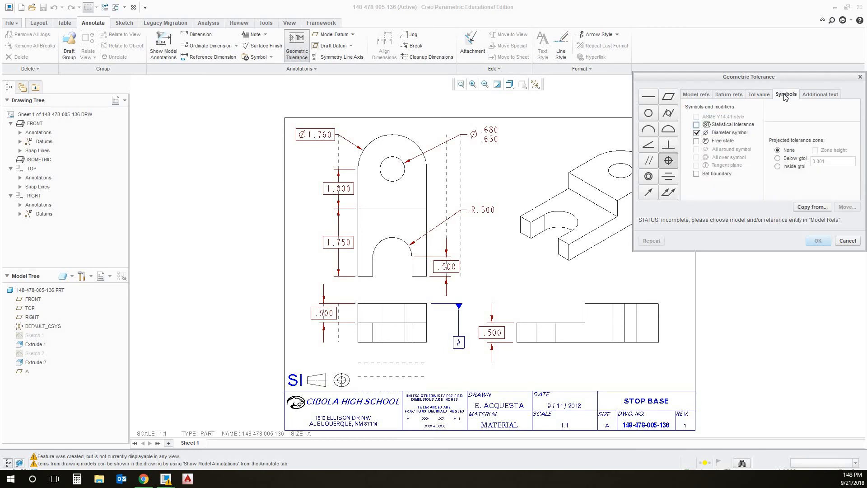
click(742, 96)
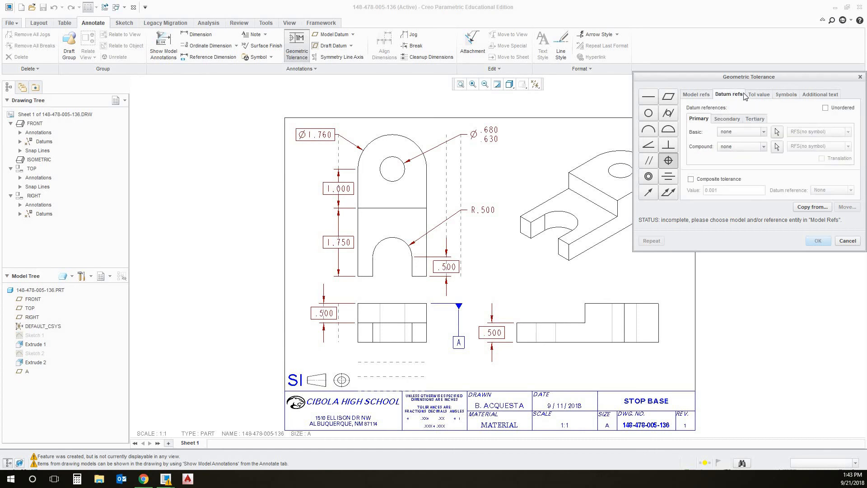
click(750, 135)
click(740, 149)
click(817, 131)
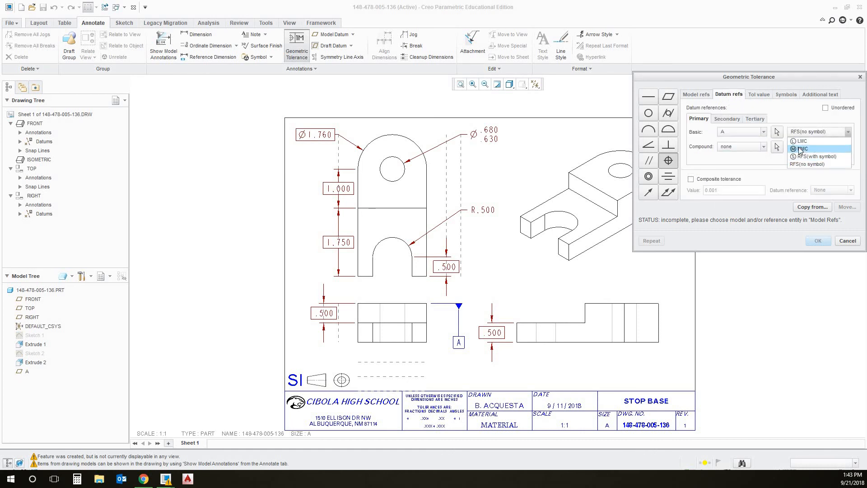
click(812, 131)
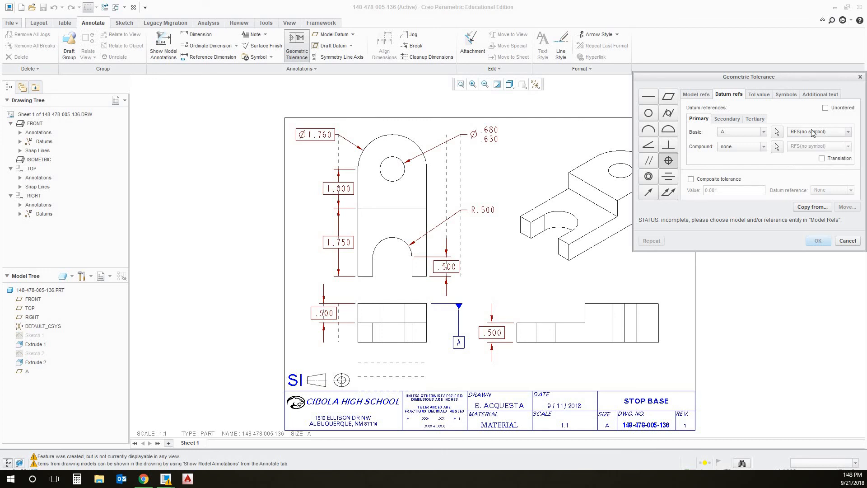
- Use the Edge reference type and select the top hole's edge in the front view as the Position tolerance's reference
click(702, 95)
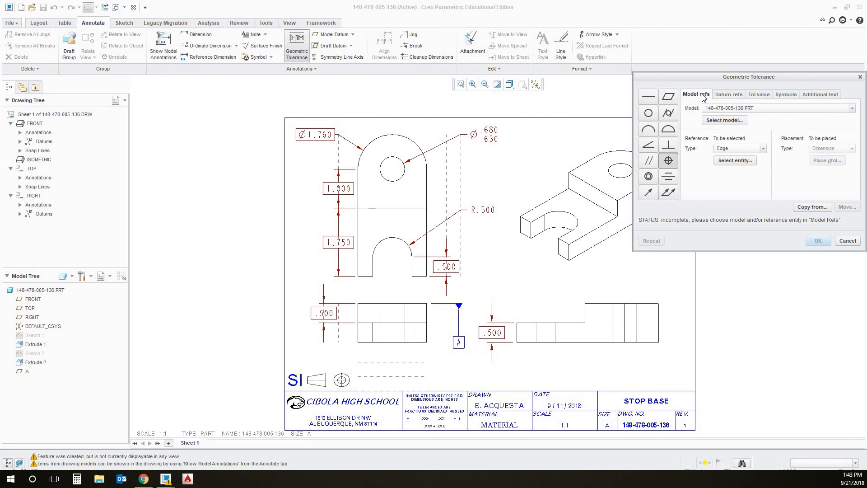
click(757, 149)
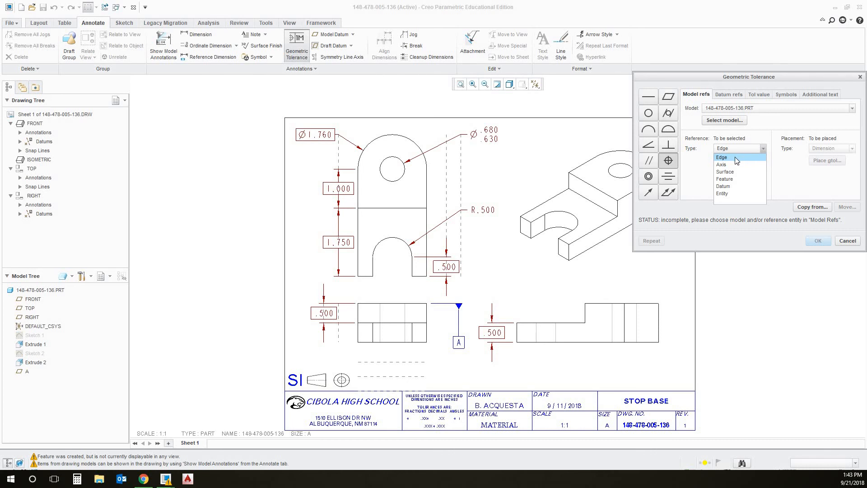
click(737, 158)
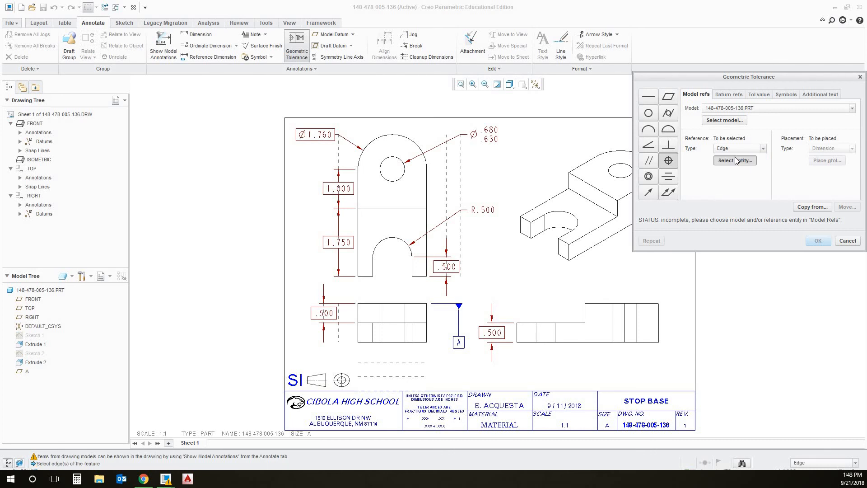
click(404, 172)
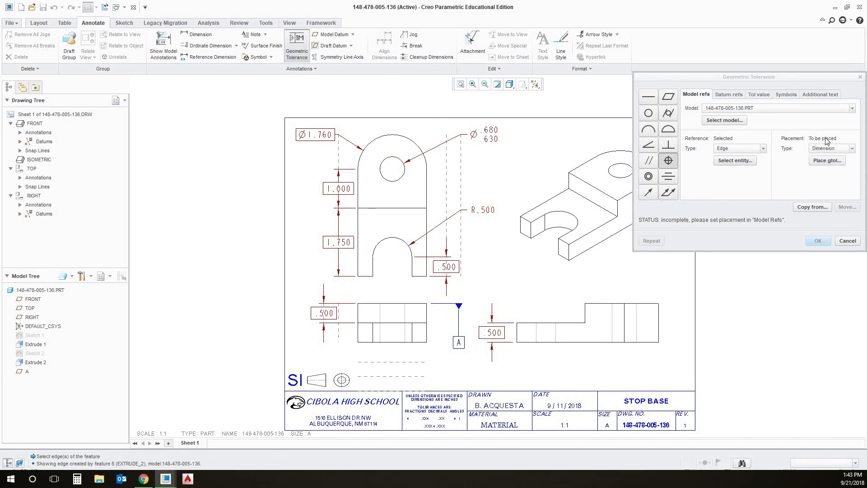
- Place the Position tolerance on the hole's .680/.630 limit dimension using Dimension placement, and accept it
click(830, 149)
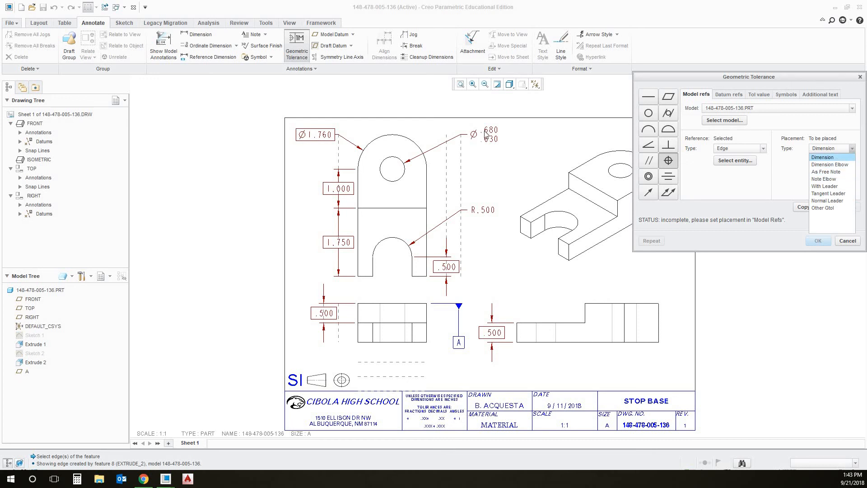
click(830, 158)
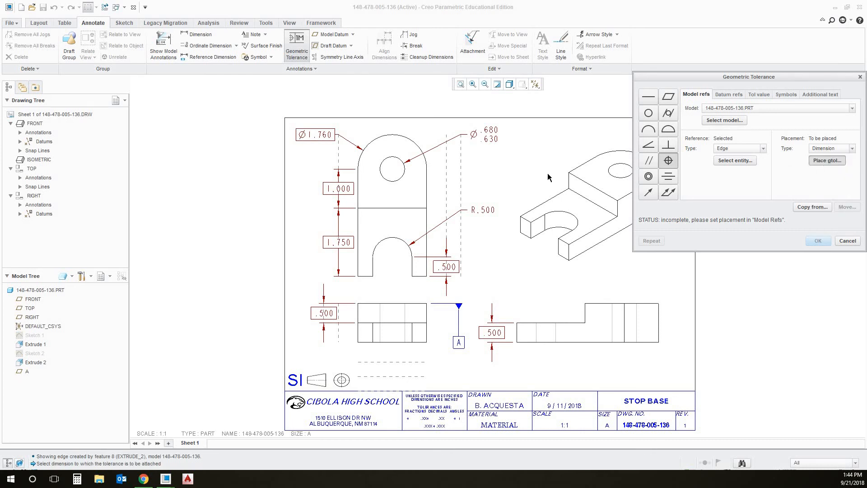
click(492, 139)
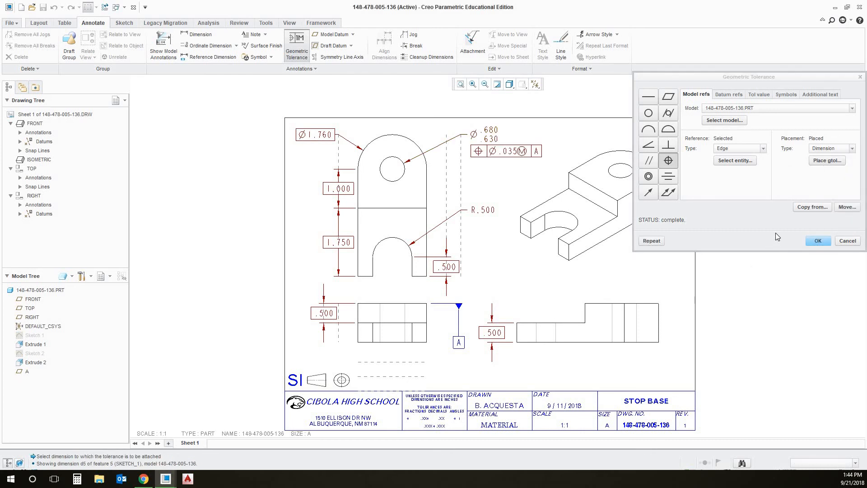
click(824, 243)
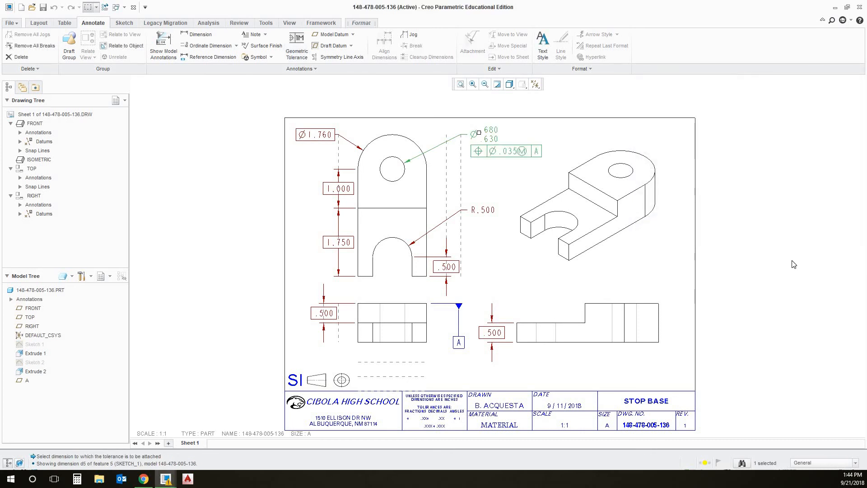
click(812, 201)
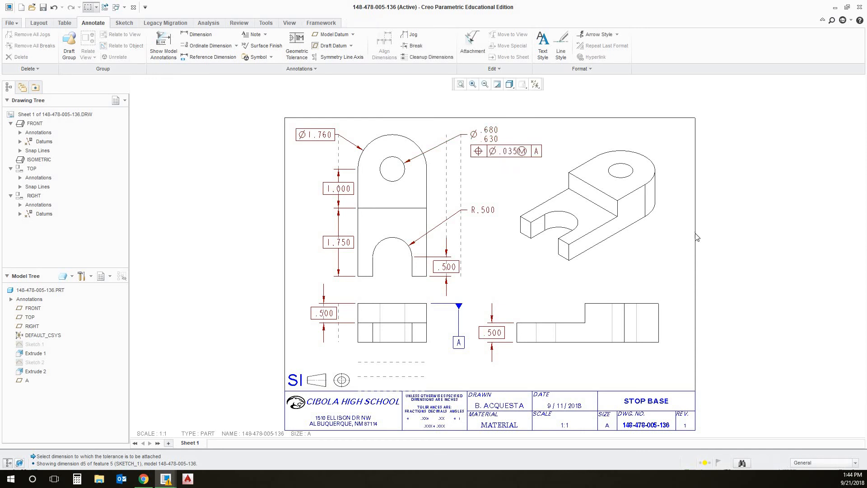
- Switch to Chrome to review the Datum B requirement for the 0.63 diameter hole, and return to Creo
click(143, 478)
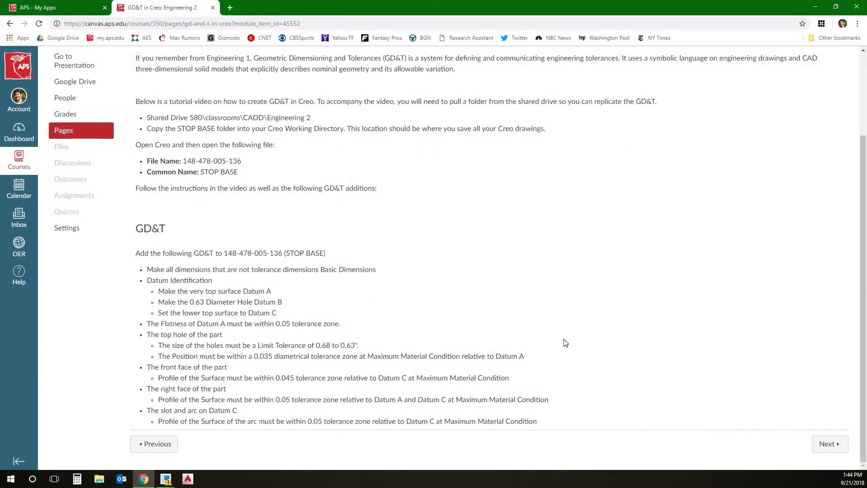
drag(297, 303, 158, 303)
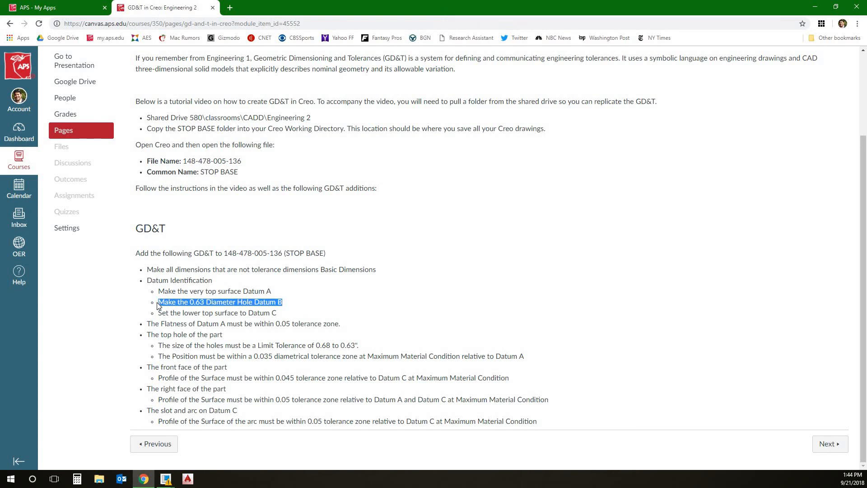
click(306, 312)
click(815, 7)
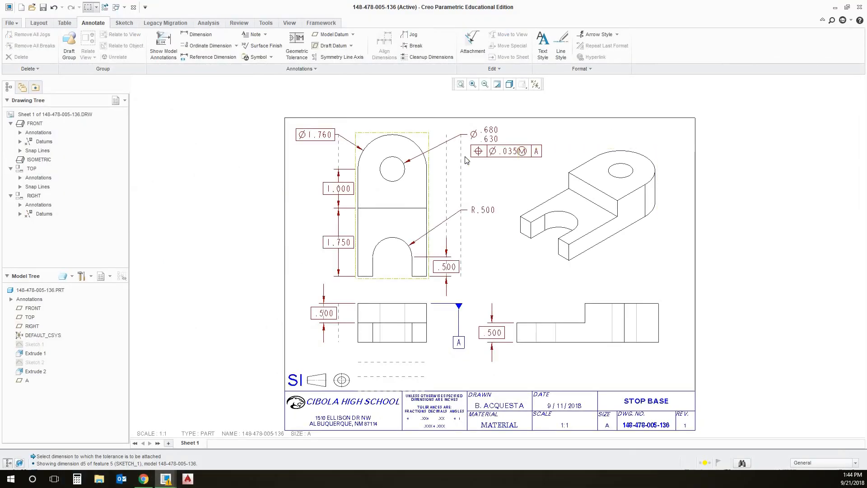
- Create a model datum plane named B, defined Through the Cylinder of the top hole in the front view
click(331, 38)
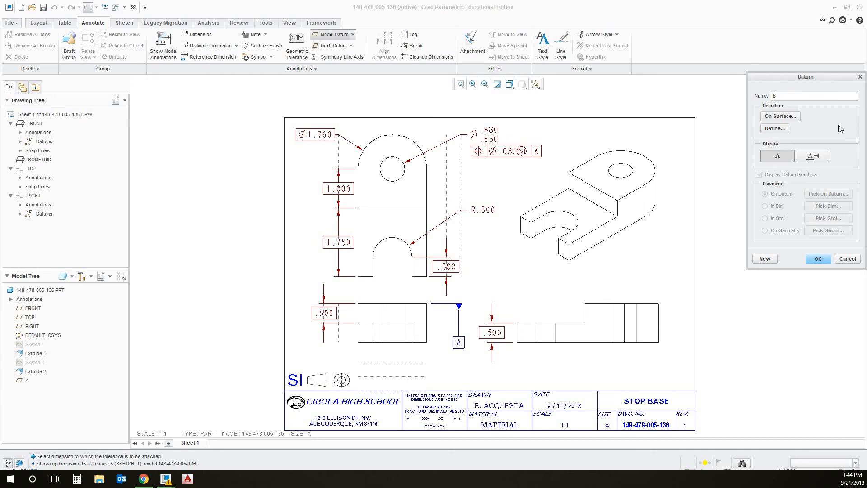
click(771, 132)
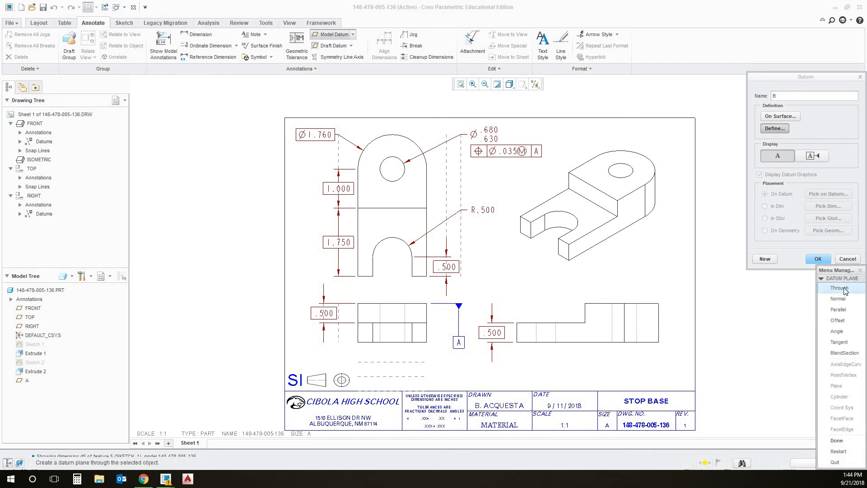
click(846, 290)
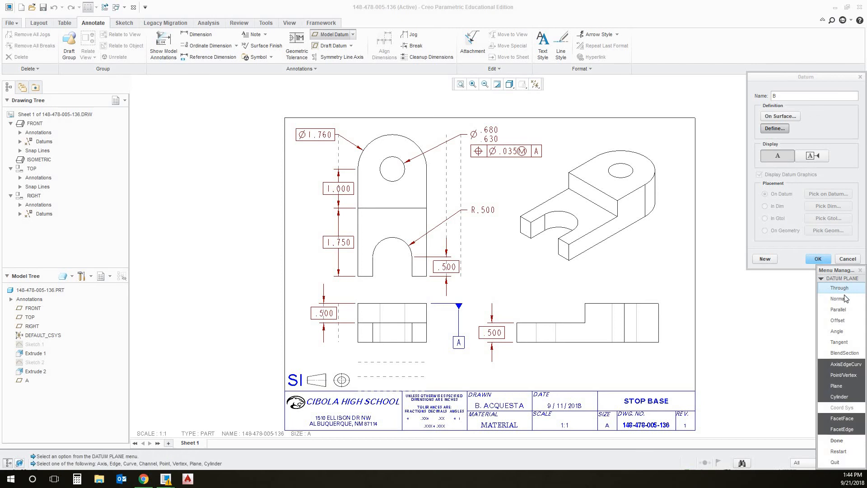
click(843, 397)
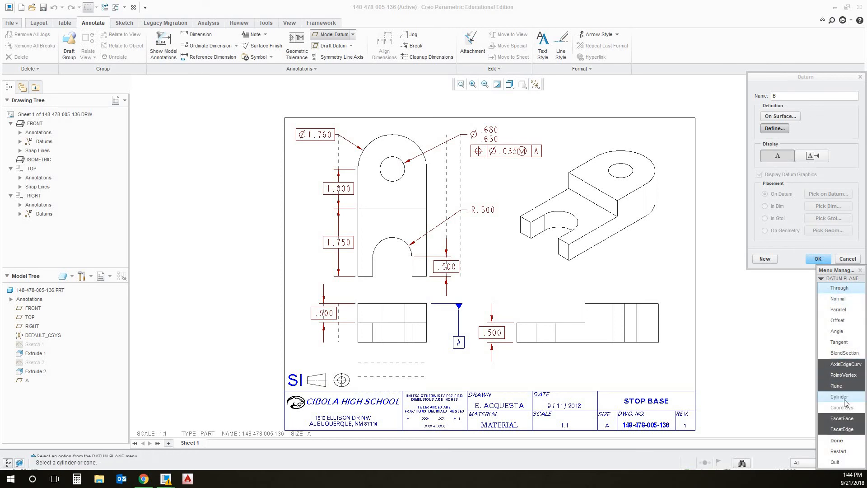
click(844, 400)
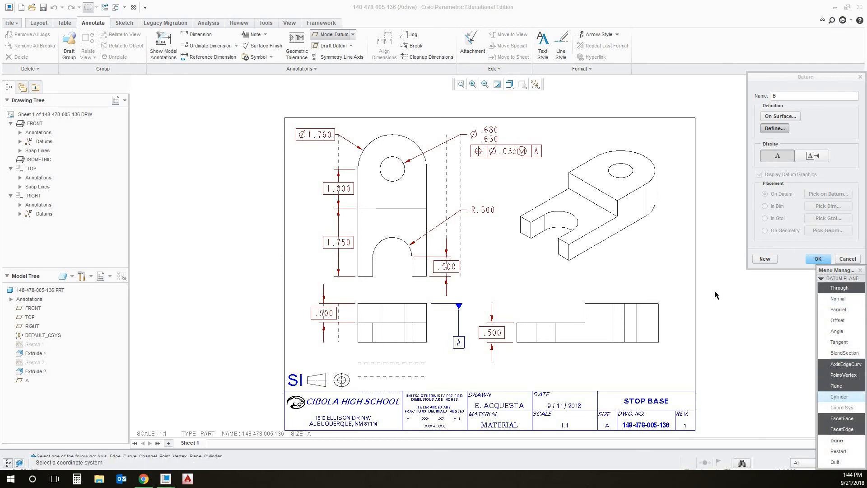
click(397, 160)
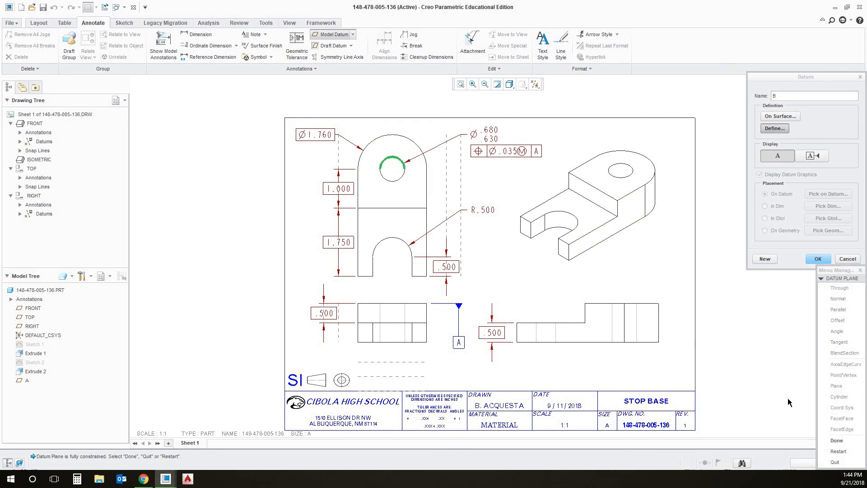
click(837, 440)
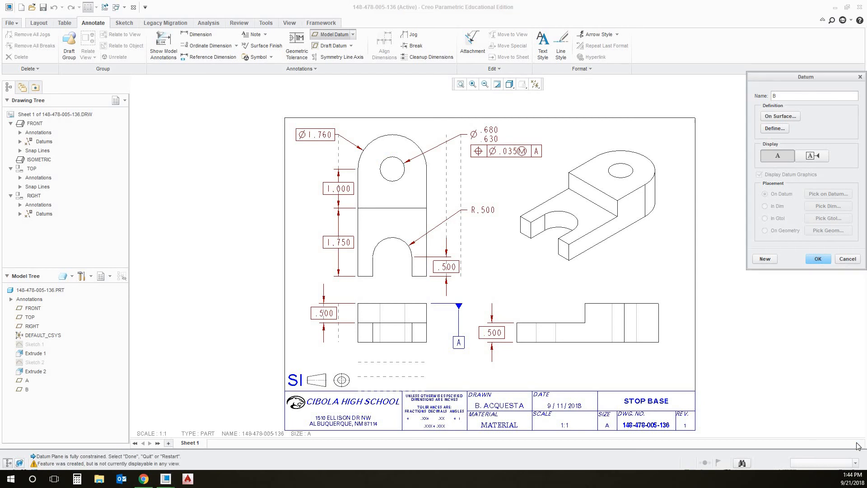
- Give datum B the triangle datum display, place it in the hole's .680/.630 dimension, and accept it
click(815, 157)
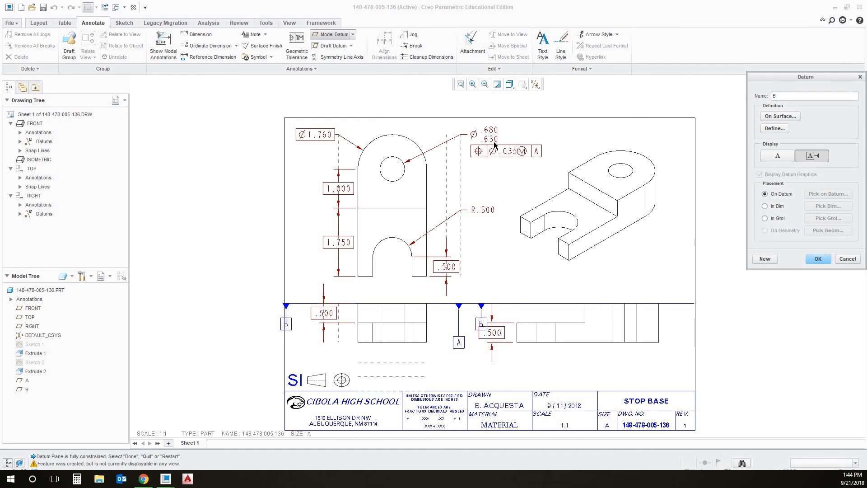
click(764, 206)
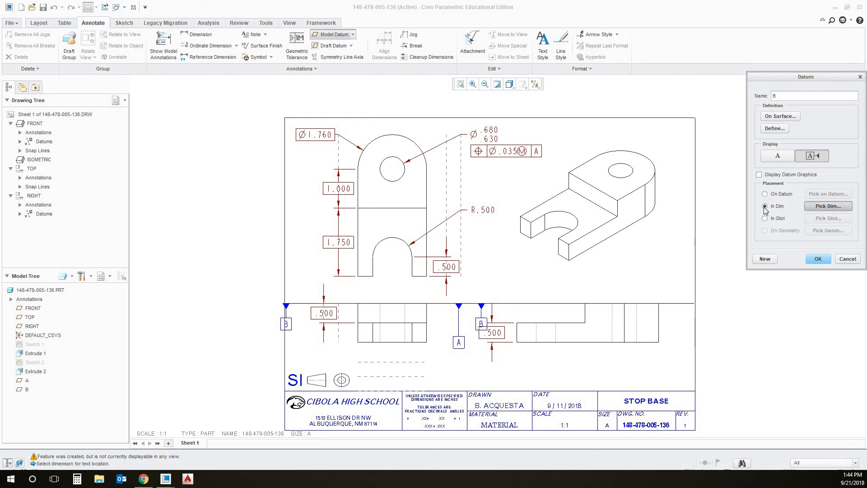
click(487, 139)
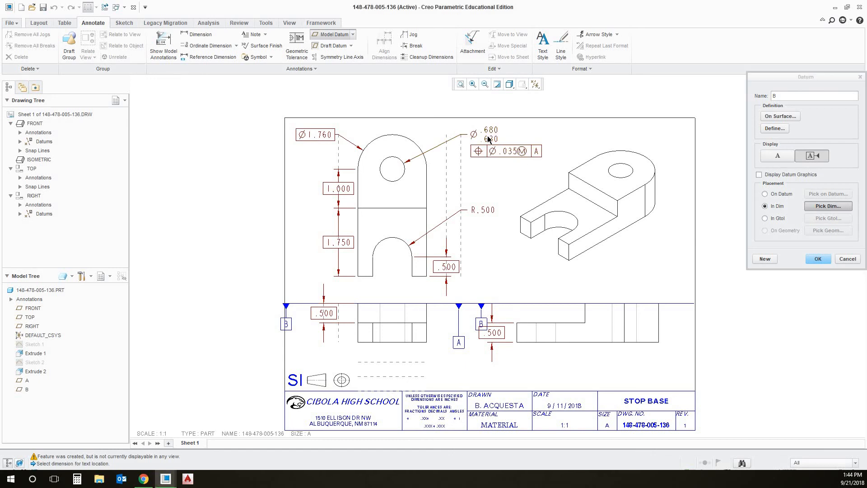
click(813, 260)
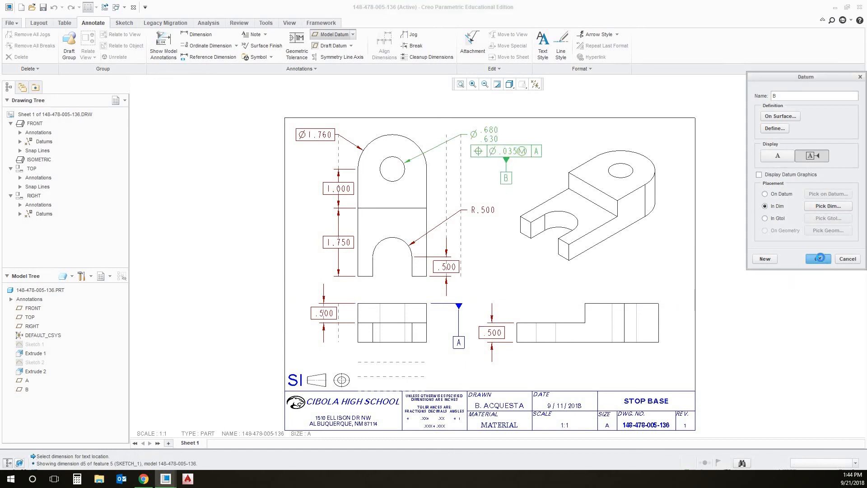
- Move the datum B symbol farther below the Position control frame and shift its triangle right, toward the frame's A compartment
click(506, 181)
drag(506, 184, 506, 187)
click(507, 234)
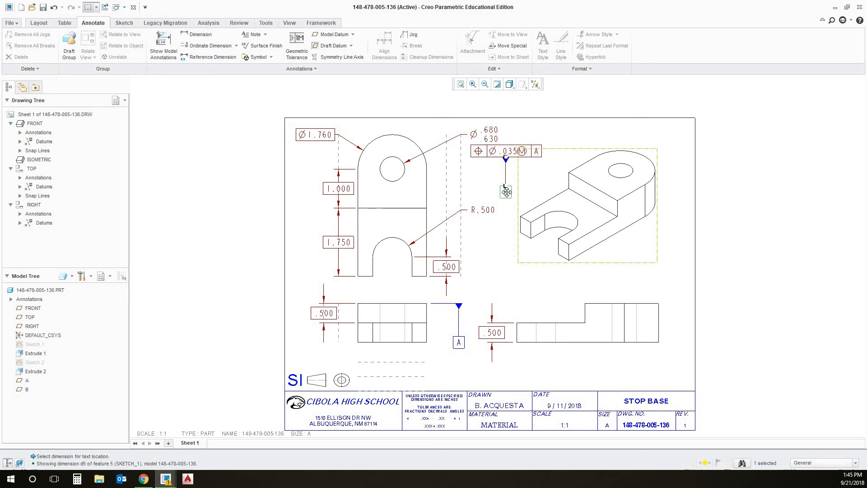
click(506, 192)
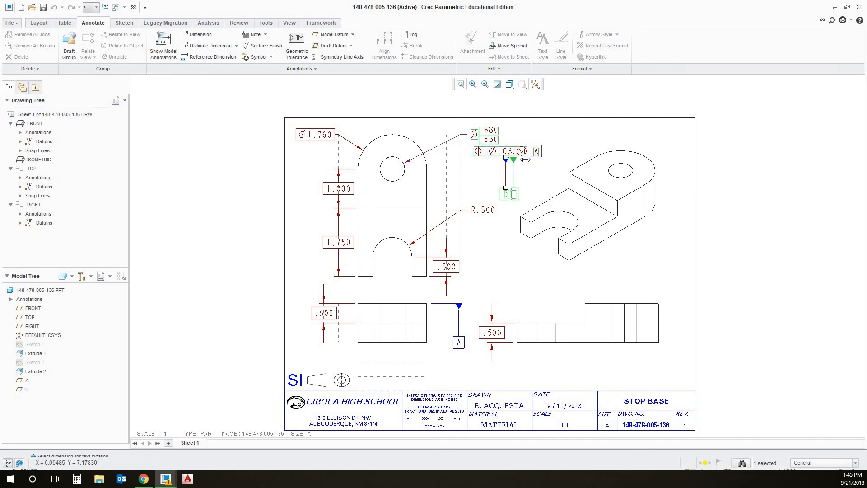
drag(505, 158, 524, 159)
click(501, 251)
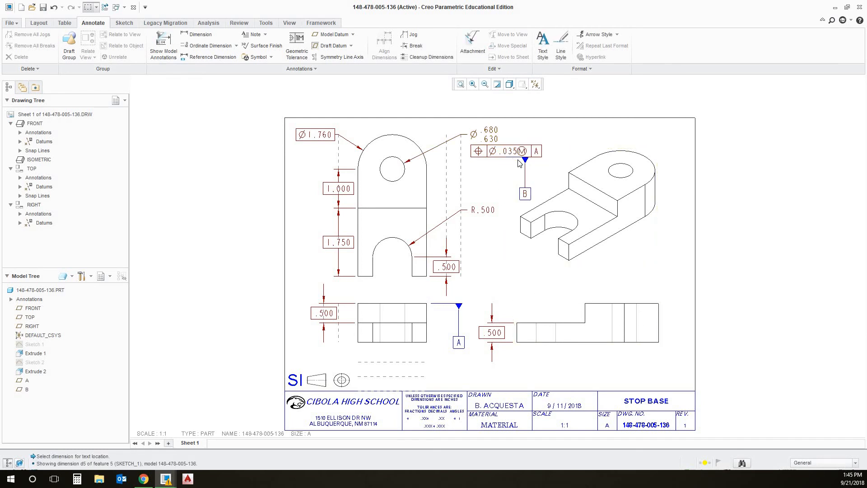
- Move the datum B symbol slightly left and lower, with its triangle under the .035 compartment of the Position control frame
click(525, 193)
click(525, 193)
click(495, 182)
click(525, 193)
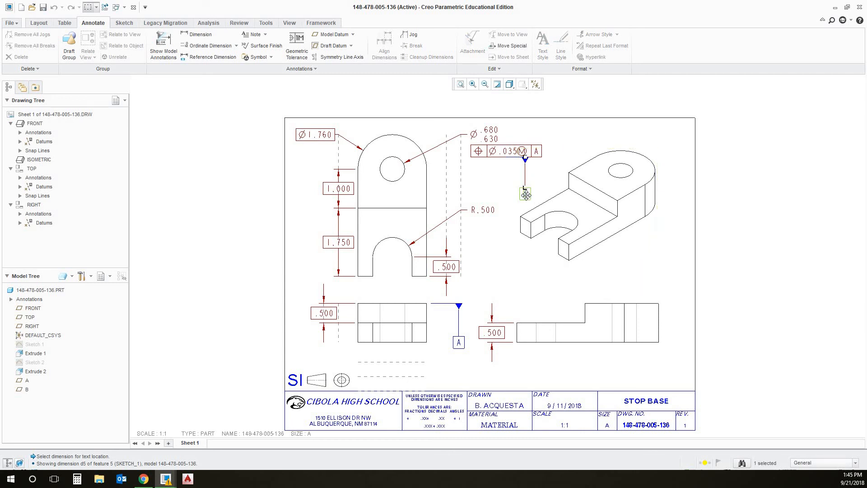
drag(526, 194, 515, 201)
click(499, 177)
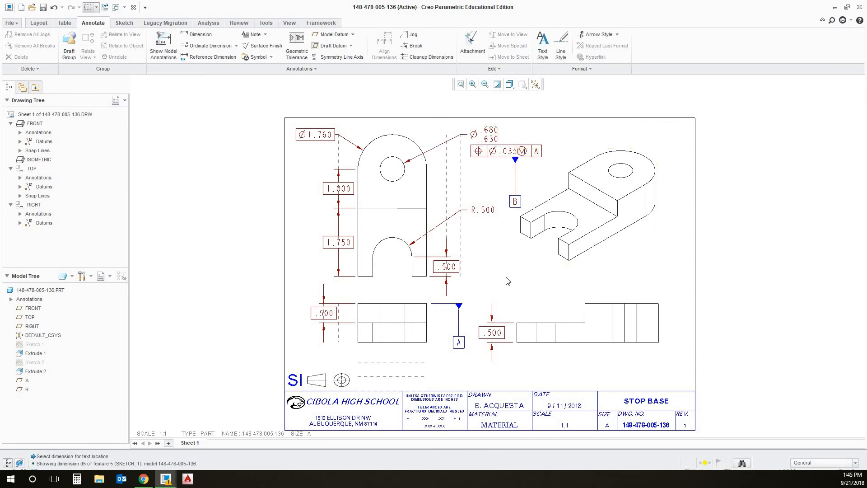
- Switch to Chrome to review the Datum C requirement for the lower top surface, and return to Creo
click(143, 479)
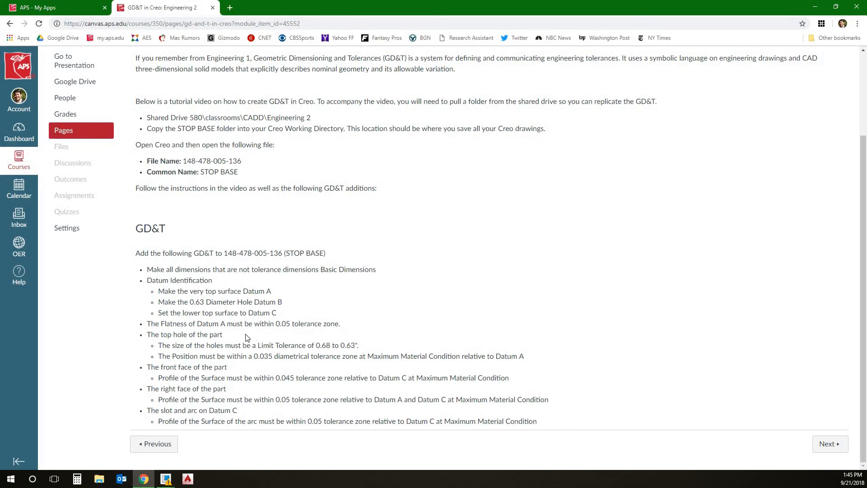
drag(160, 314, 280, 318)
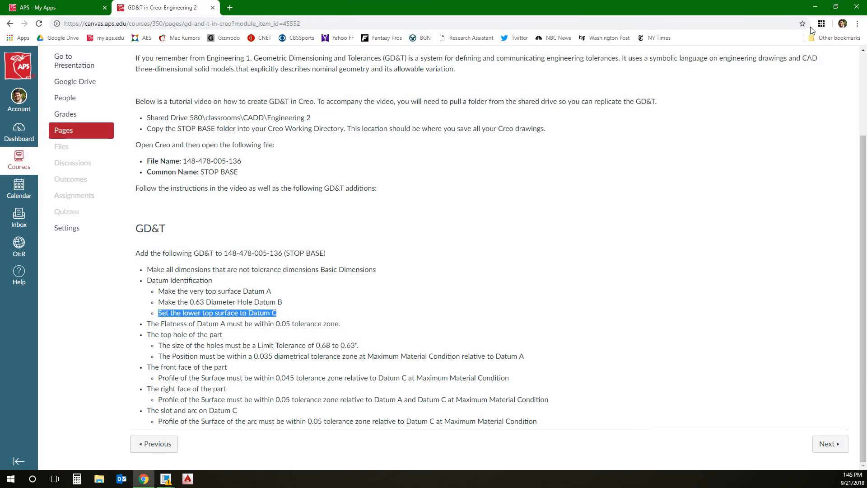
click(815, 7)
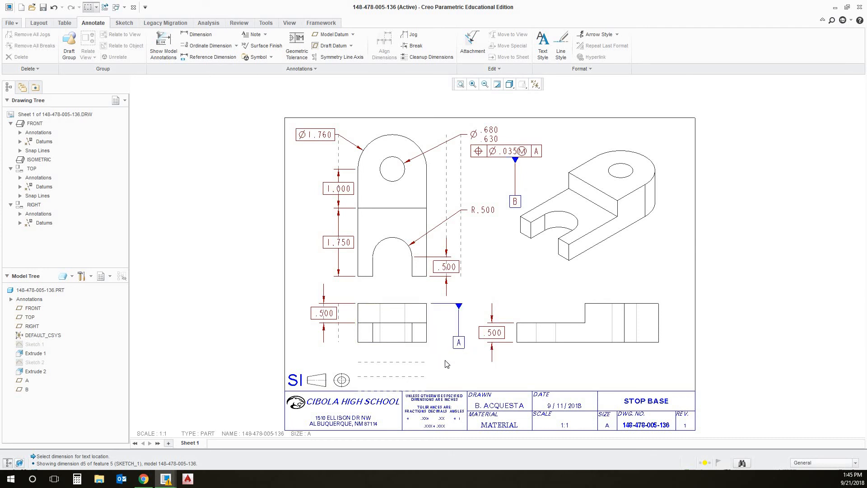
- Create a model datum named C on the lower top surface in the side view, with the triangle datum display, and accept it
click(334, 35)
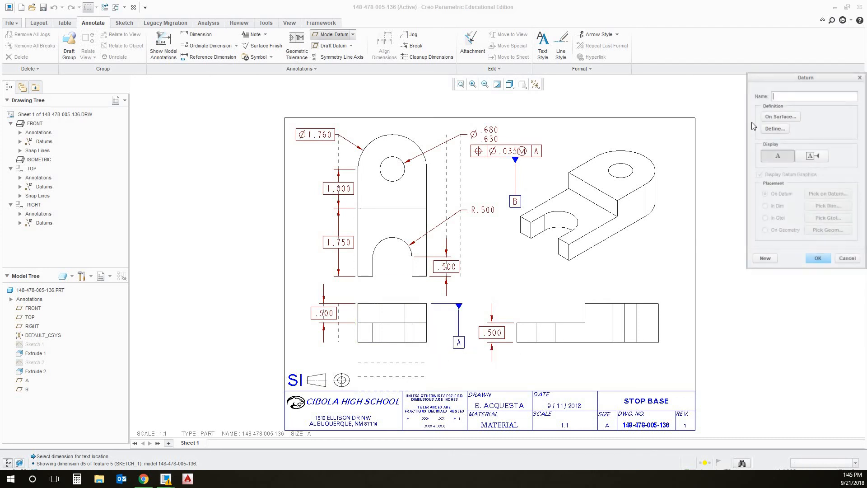
text(C)
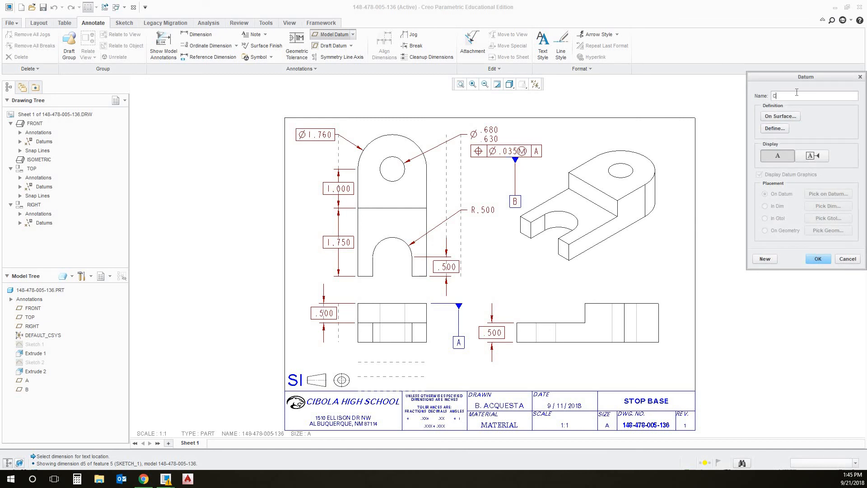
click(785, 119)
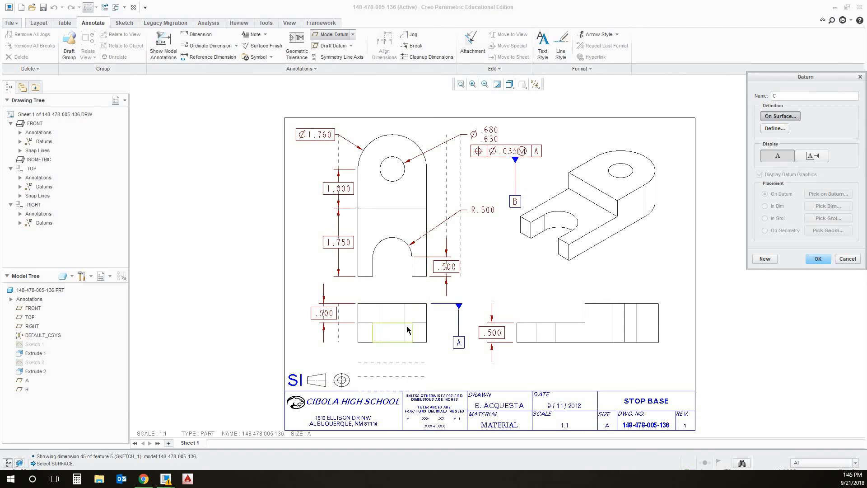
scroll(428, 327, down, 4)
scroll(406, 319, down, 1)
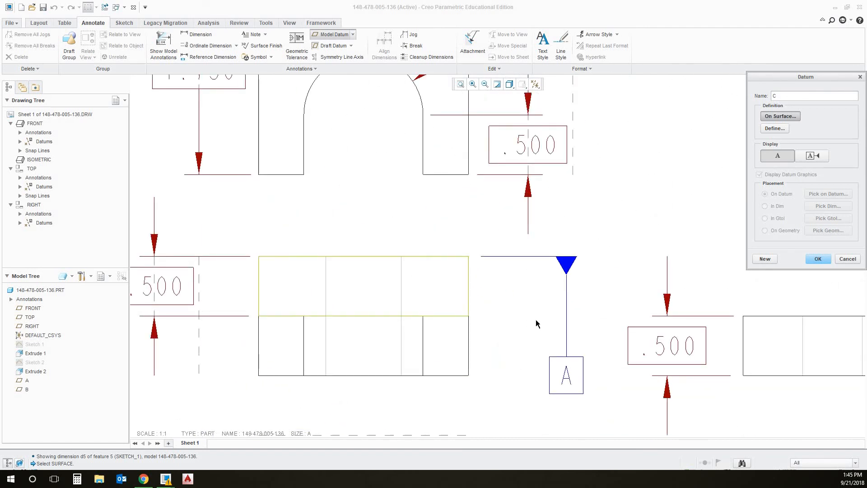
scroll(536, 322, up, 3)
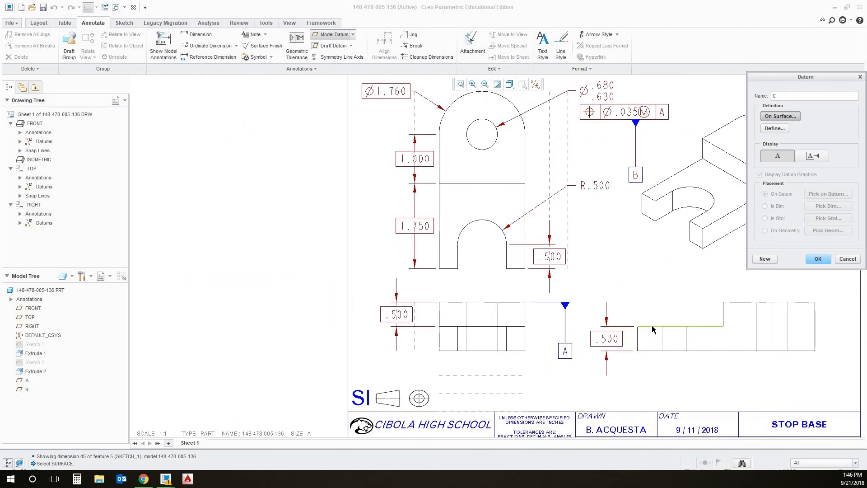
click(652, 329)
click(823, 156)
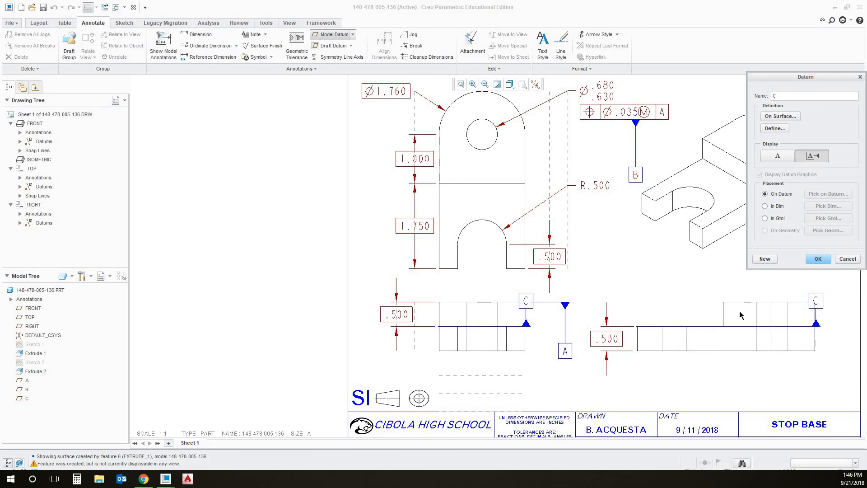
click(817, 259)
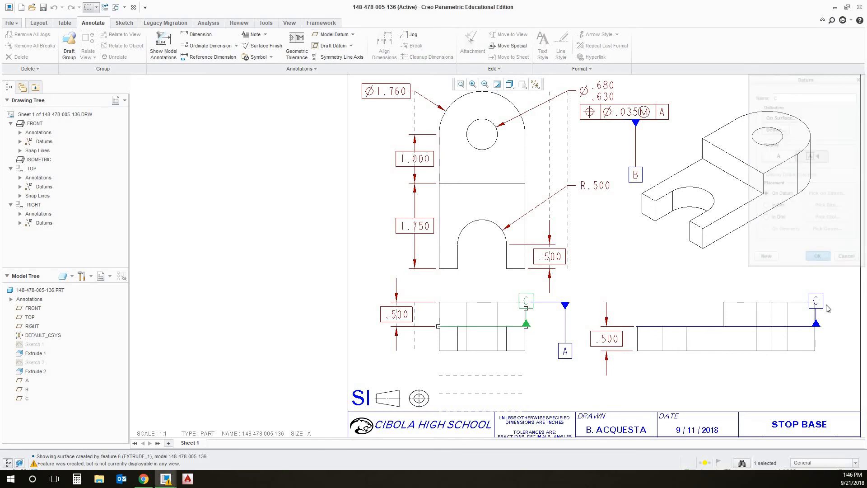
- Reposition the datum C symbol in the view below the front view so it hangs from its extension line between the part and datum A
click(525, 298)
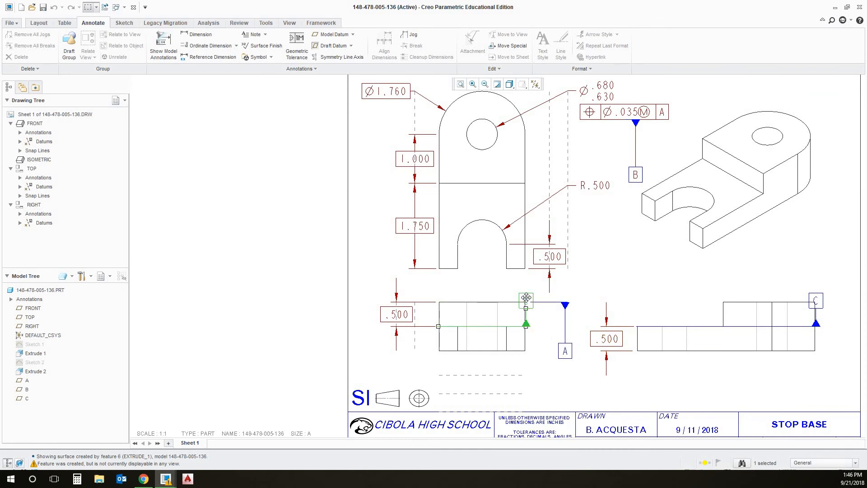
drag(538, 322, 543, 359)
drag(440, 326, 517, 331)
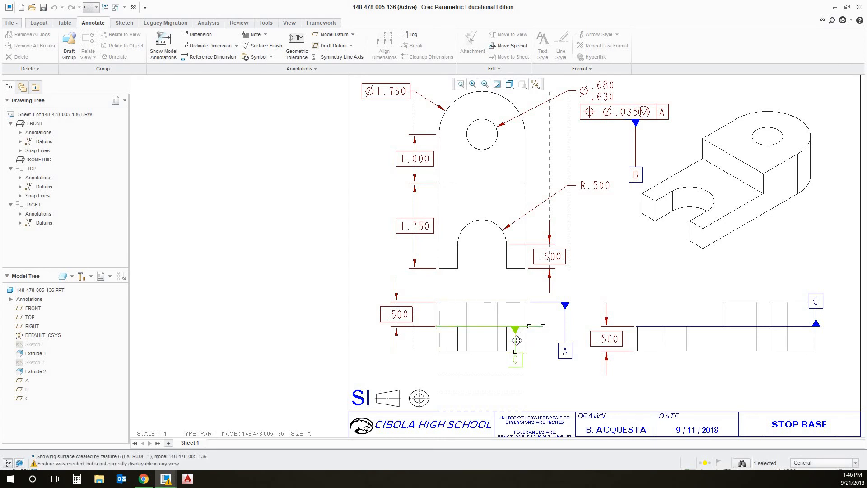
drag(516, 361, 543, 361)
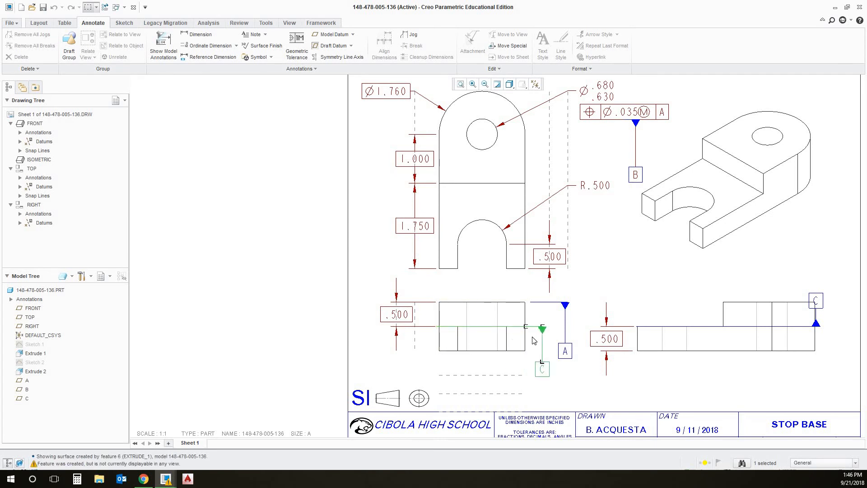
scroll(530, 335, down, 5)
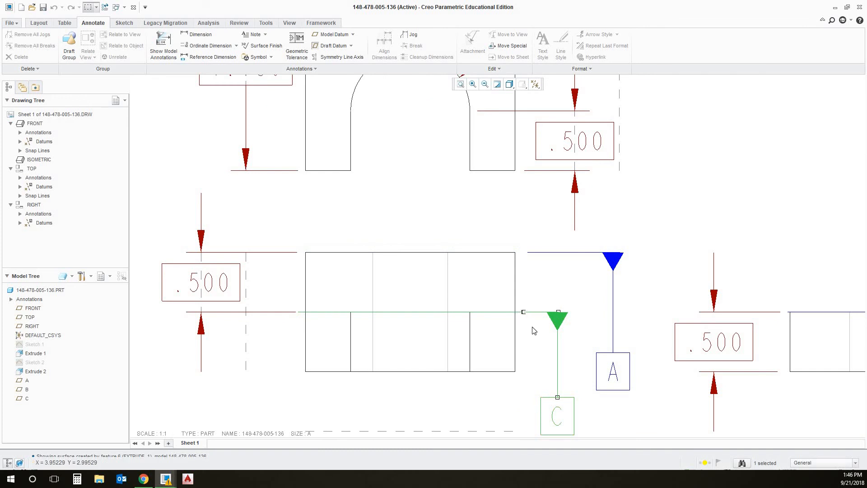
click(530, 351)
scroll(684, 369, up, 5)
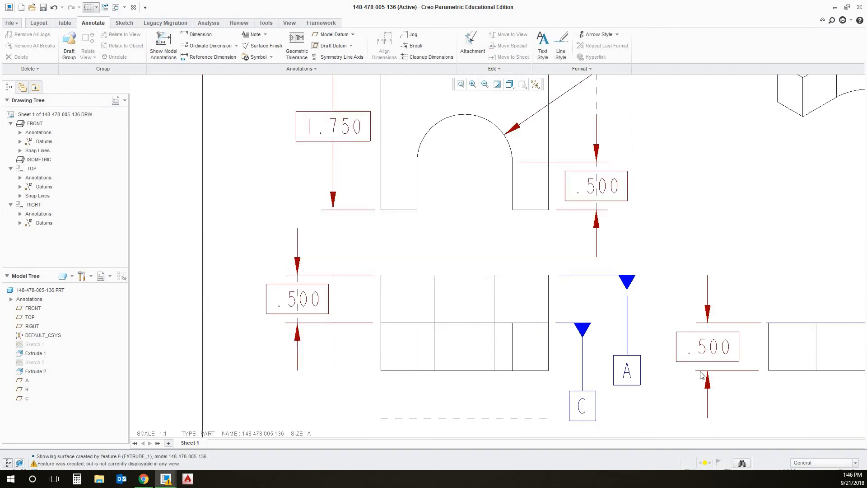
- Remove the duplicate datum C symbol from the side view
scroll(733, 351, up, 3)
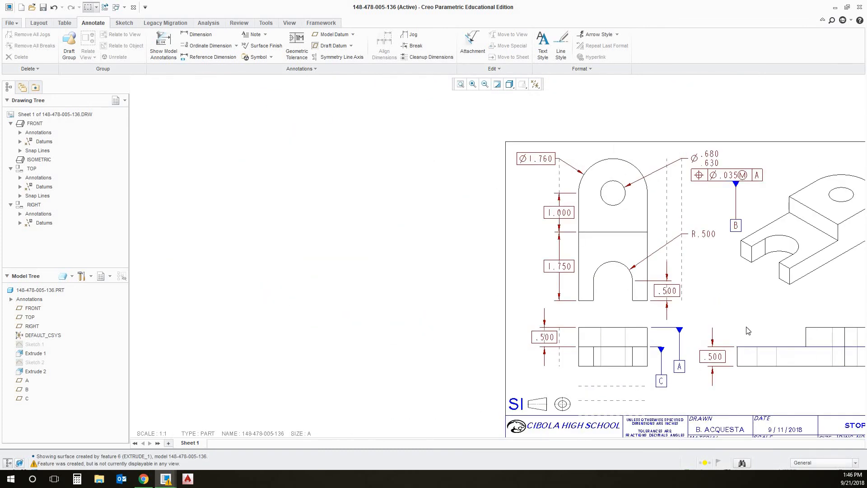
scroll(586, 253, down, 3)
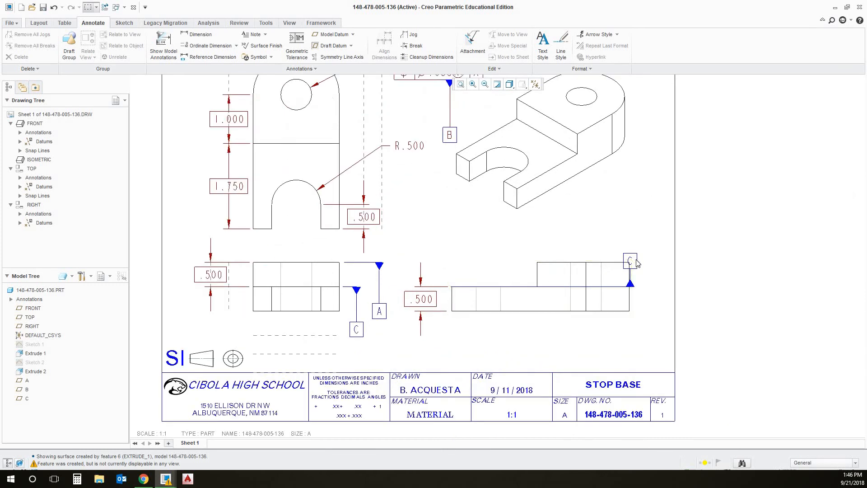
click(632, 271)
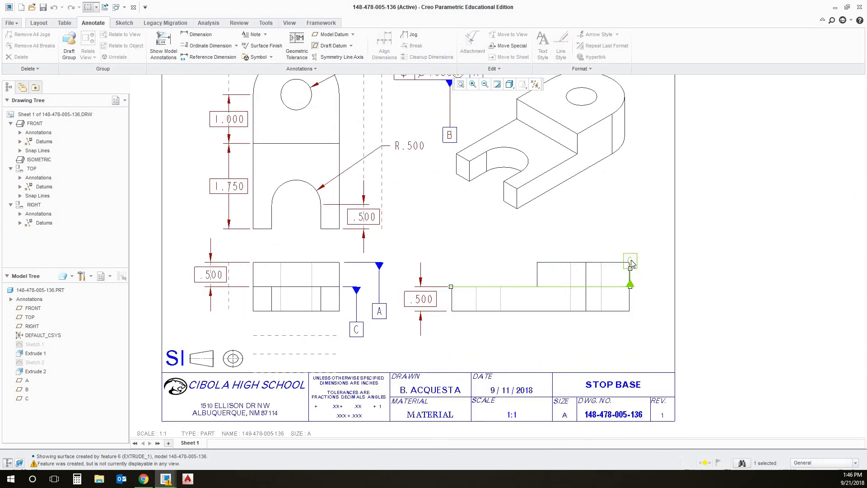
right_click(629, 258)
click(657, 303)
click(406, 267)
scroll(408, 246, up, 1)
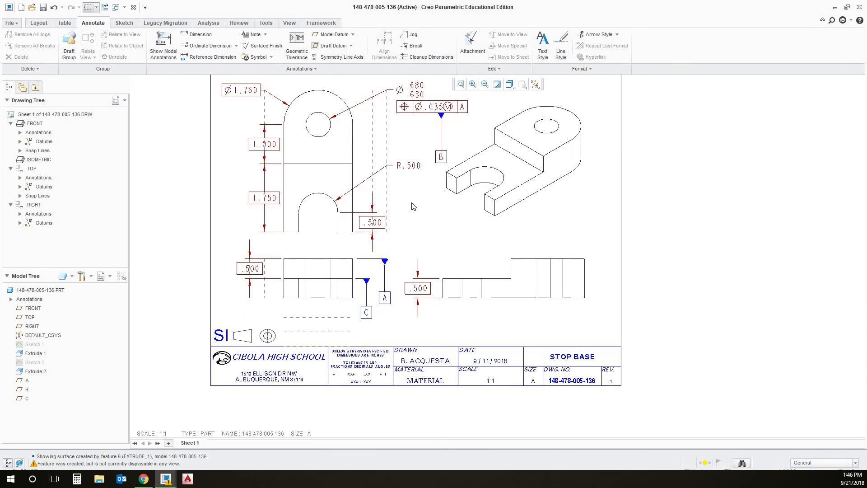
mouse_move(410, 172)
middle_down()
mouse_move(432, 213)
mouse_move(435, 207)
middle_up()
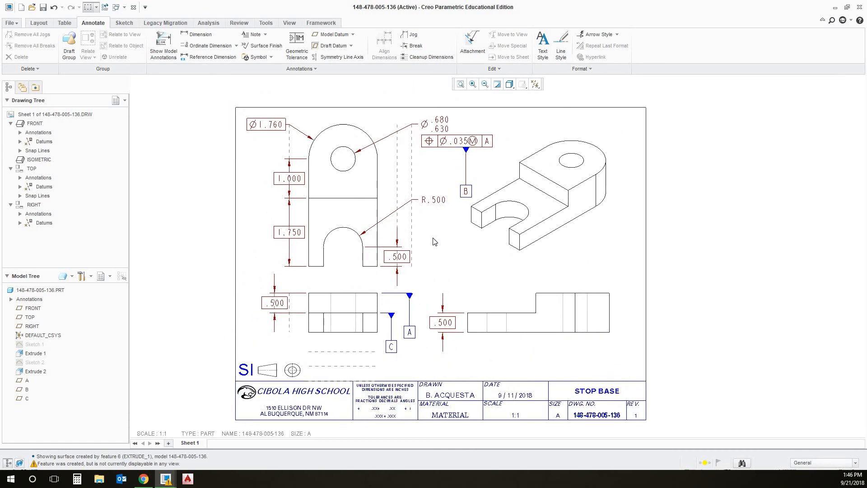
- Switch to Chrome to review the Flatness requirement for Datum A, and return to Creo
click(144, 479)
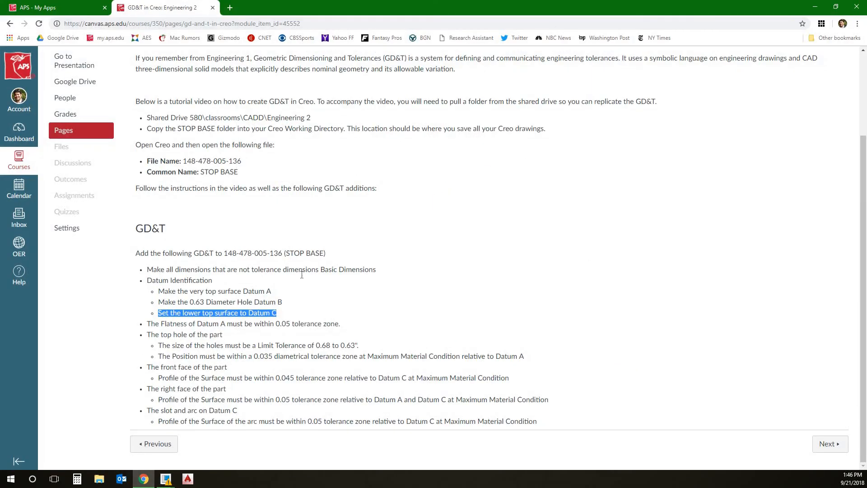
drag(146, 334, 478, 353)
drag(147, 323, 352, 331)
click(352, 331)
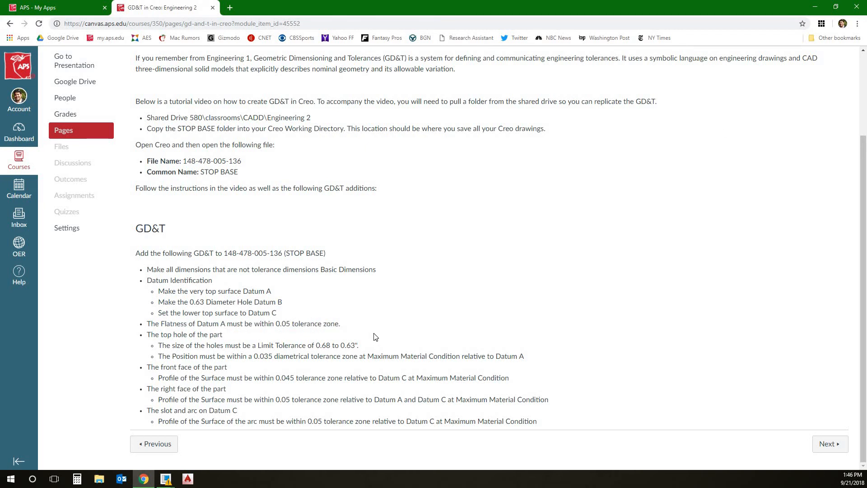
click(815, 7)
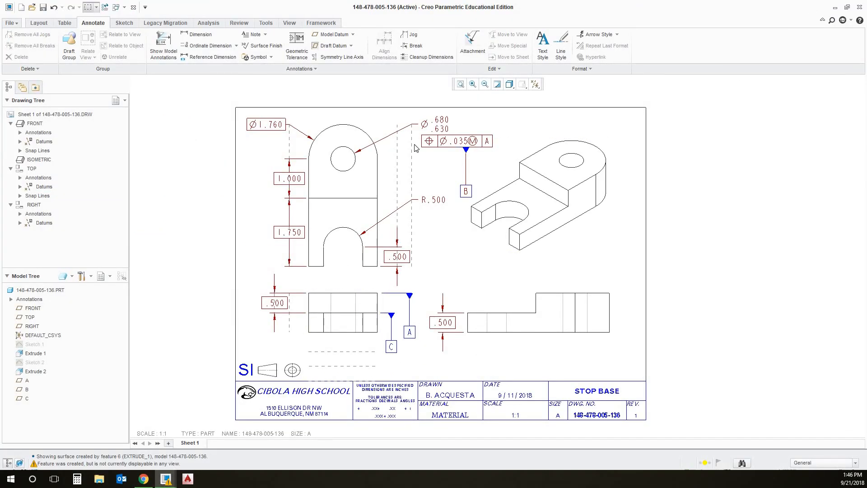
- Start a Flatness geometric tolerance, check its required tolerance zone in Chrome, and return to Creo
click(298, 47)
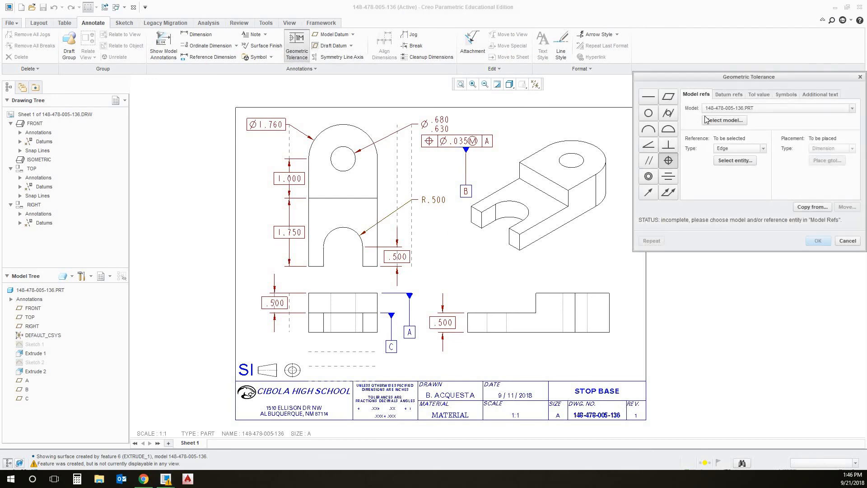
click(669, 97)
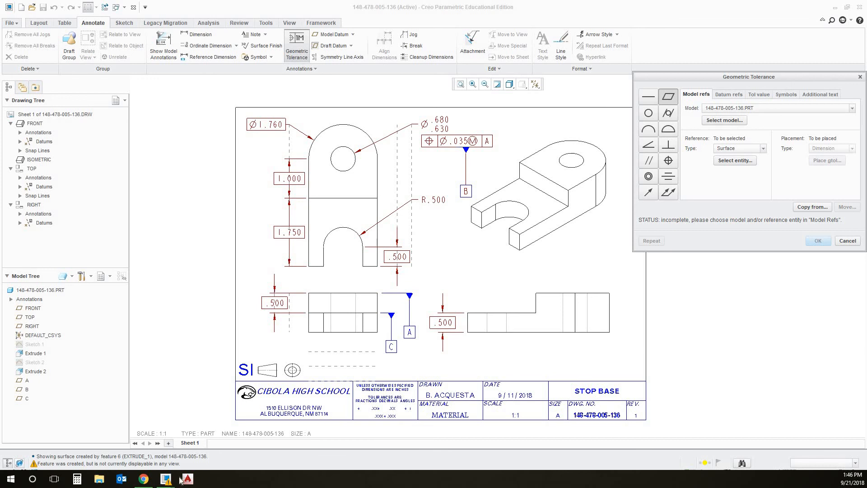
click(148, 480)
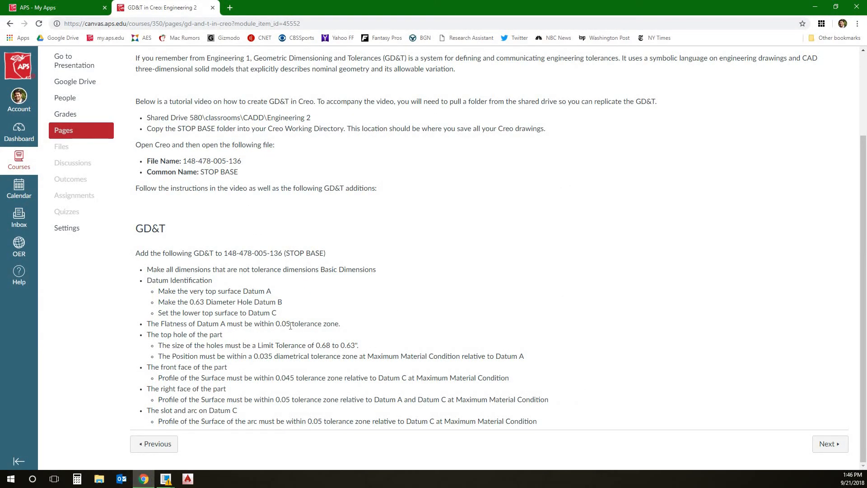
click(145, 479)
- Set the Flatness overall tolerance to 0.05 with the material condition RFS(no symbol)
click(758, 94)
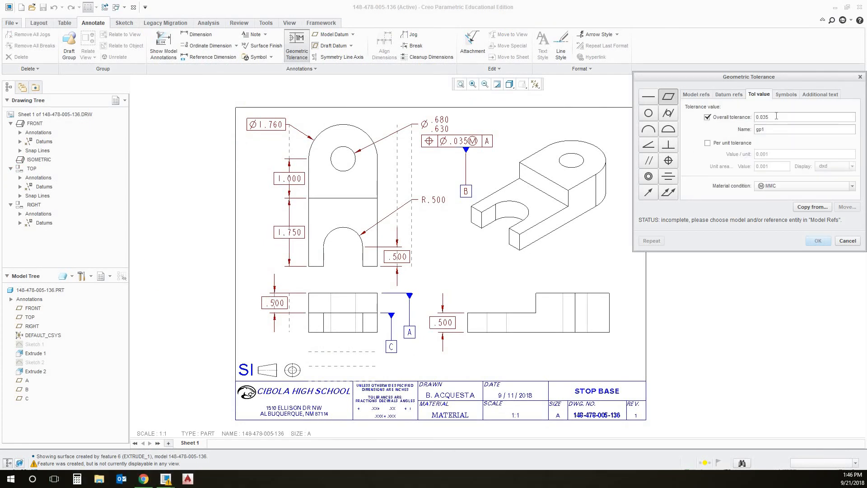
double_click(765, 117)
text(0)
click(773, 187)
scroll(777, 203, down, 2)
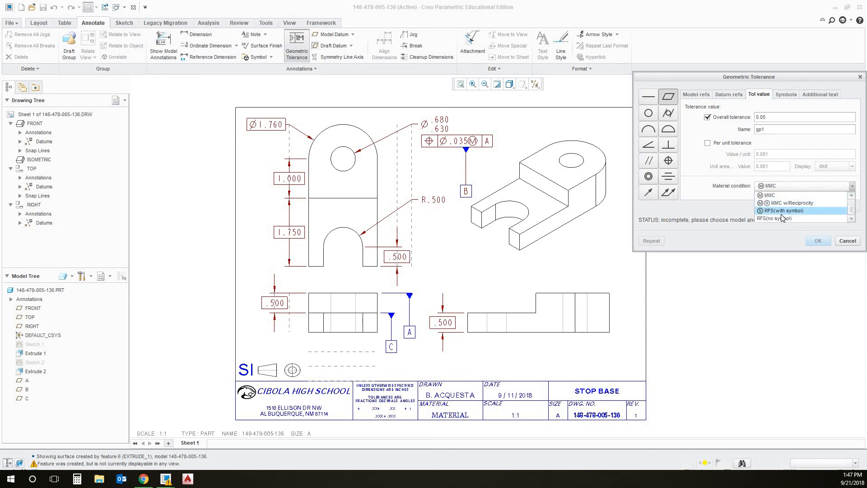
click(783, 219)
click(783, 95)
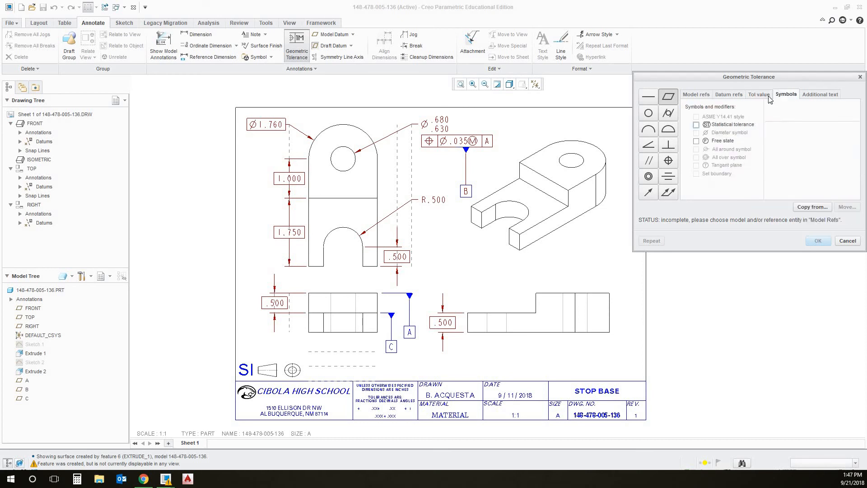
- Set the Flatness tolerance's reference type to Datum and select datum C as the reference entity
click(740, 95)
click(691, 97)
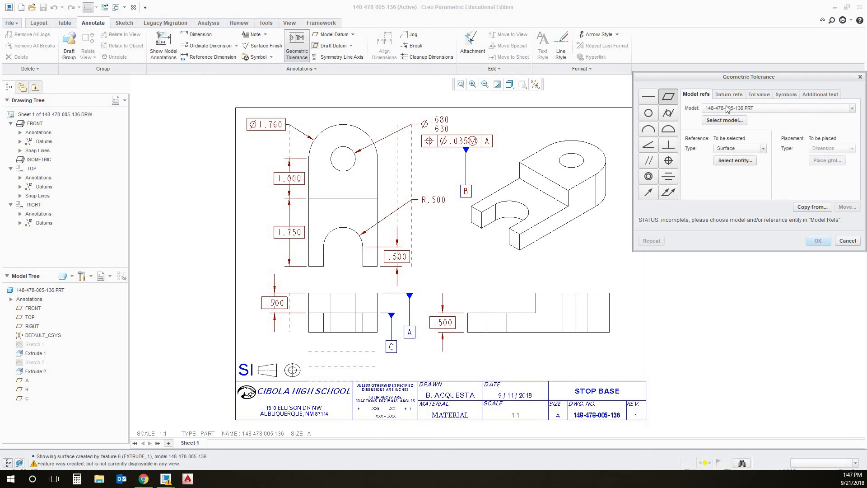
click(752, 149)
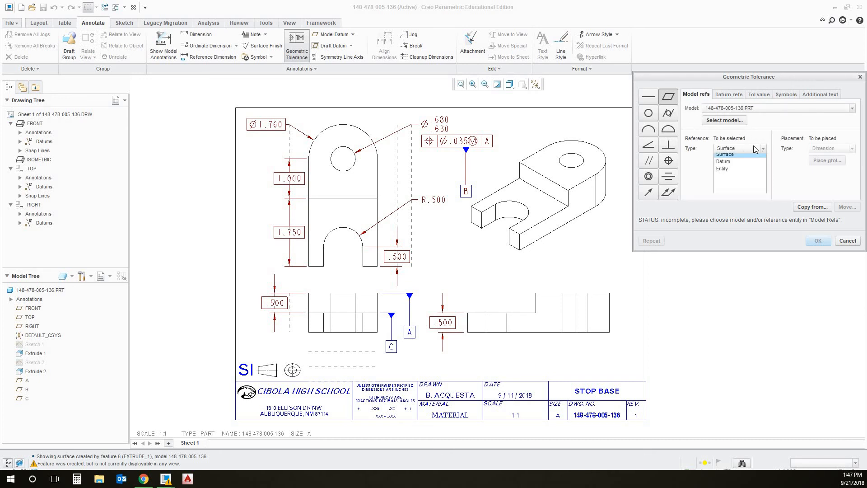
click(733, 165)
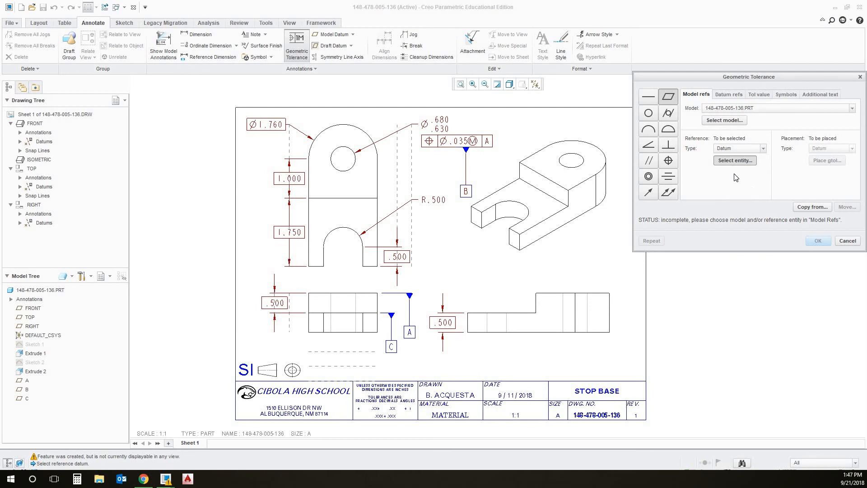
click(391, 347)
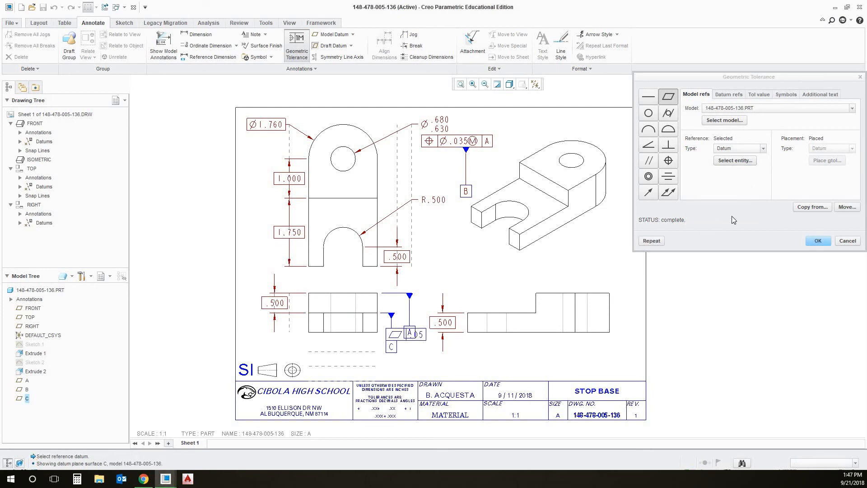
- Accept the Flatness tolerance and move the datum A tag in the top view clear of the Flatness frame
click(818, 242)
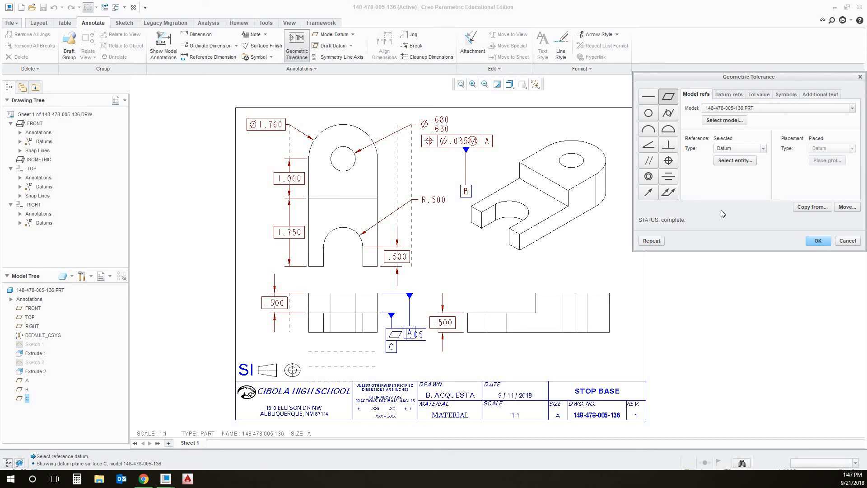
click(818, 241)
scroll(410, 334, down, 3)
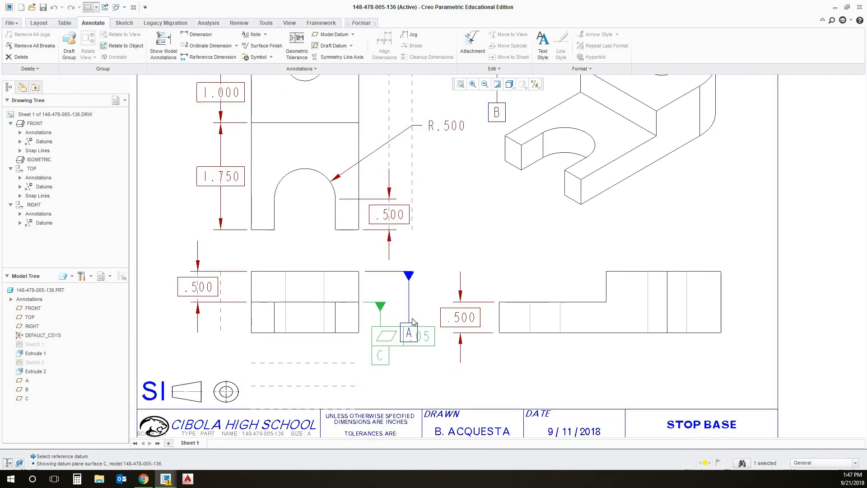
click(410, 321)
drag(409, 321, 414, 292)
click(455, 249)
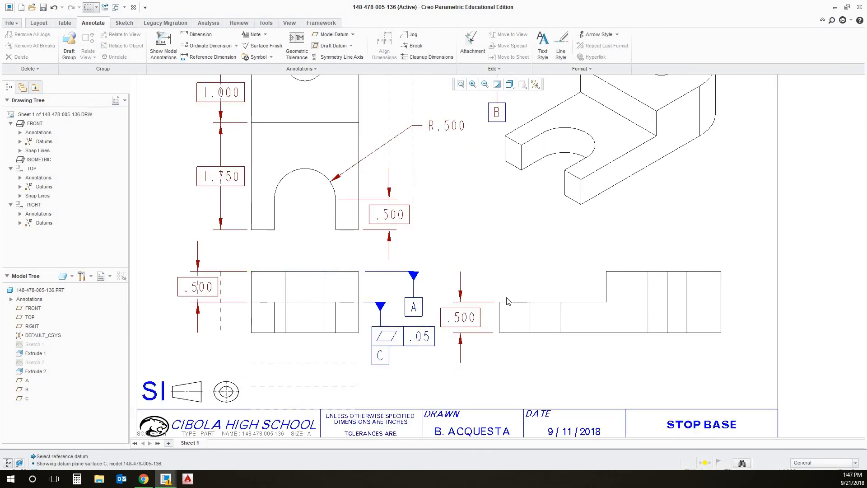
scroll(531, 349, up, 3)
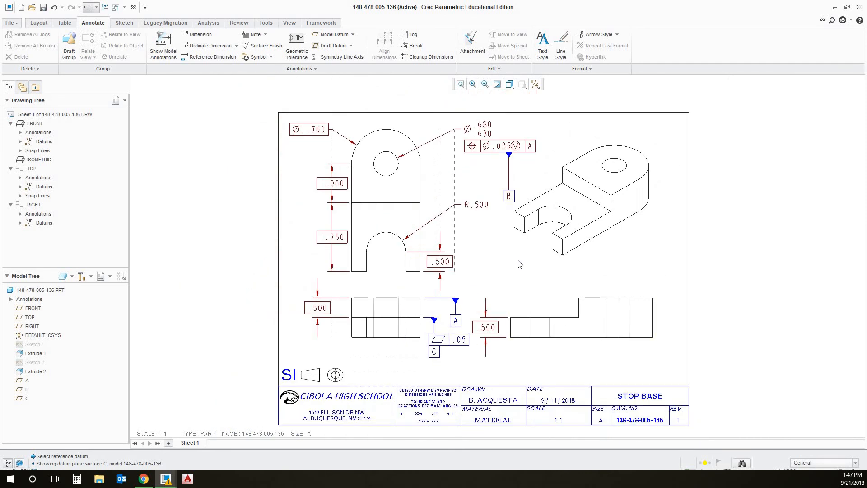
- Switch to Chrome to review the top hole and front face requirements, and return to Creo
click(147, 477)
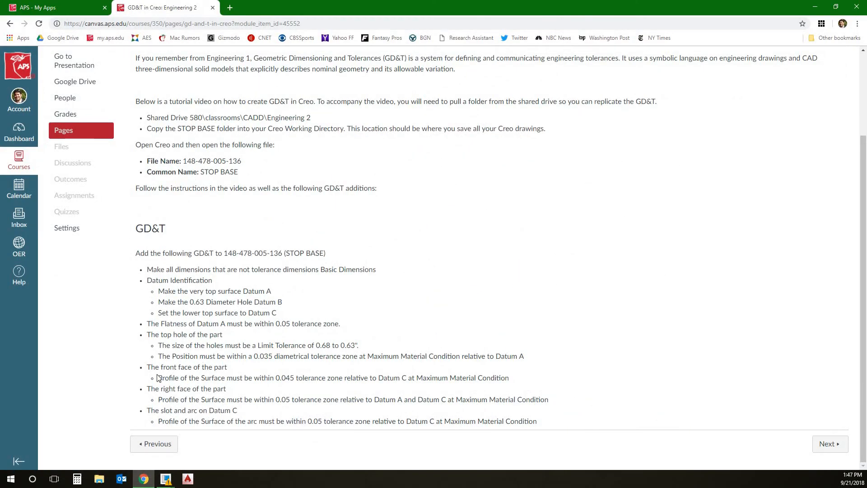
drag(146, 334, 523, 357)
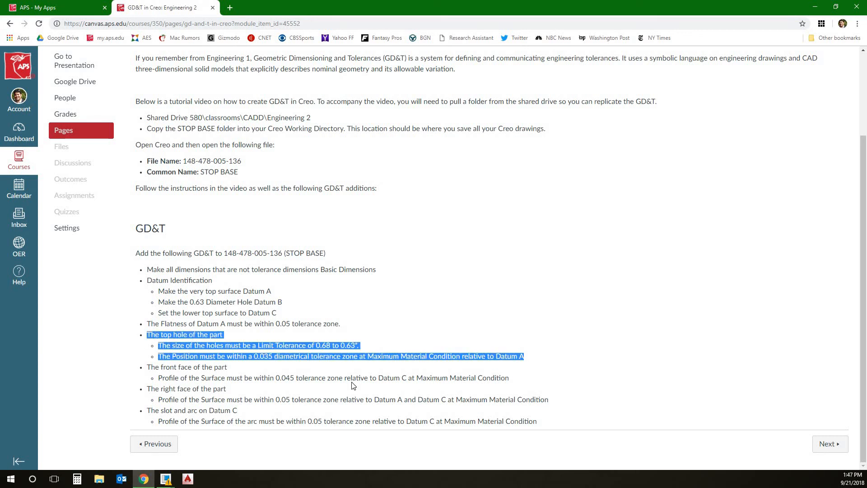
click(149, 368)
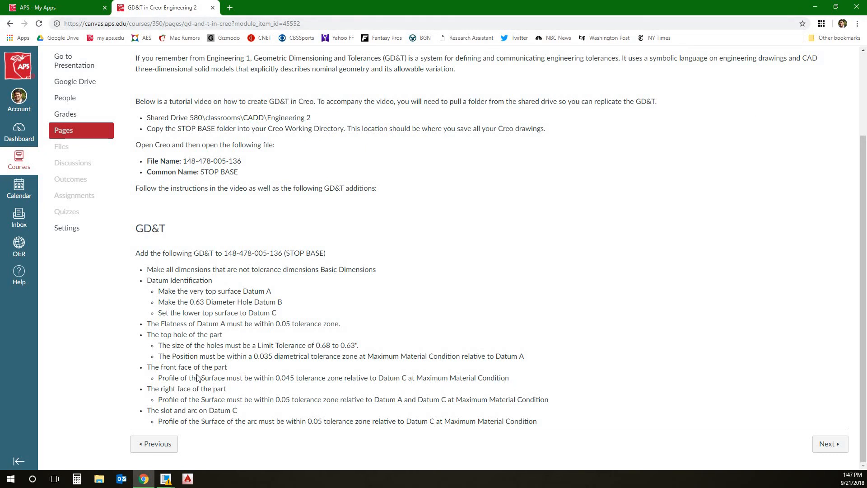
click(815, 6)
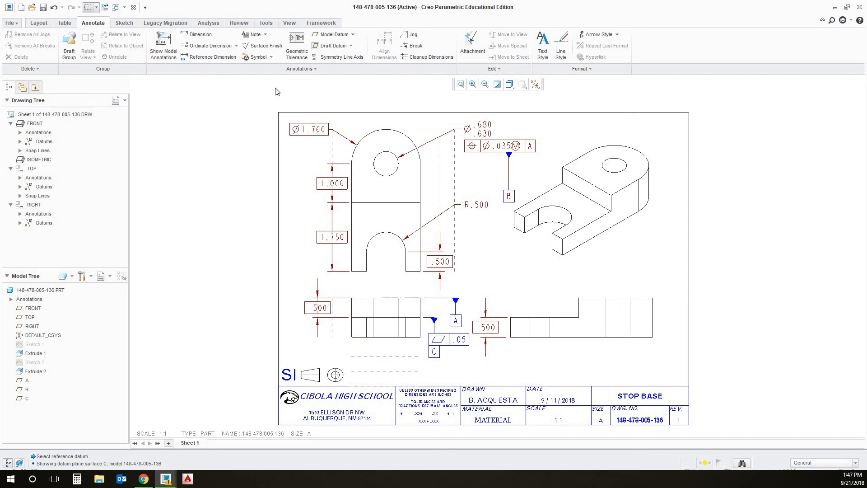
- Start a Profile of a Surface geometric tolerance, check the front face requirement in Chrome, and return to Creo
click(301, 42)
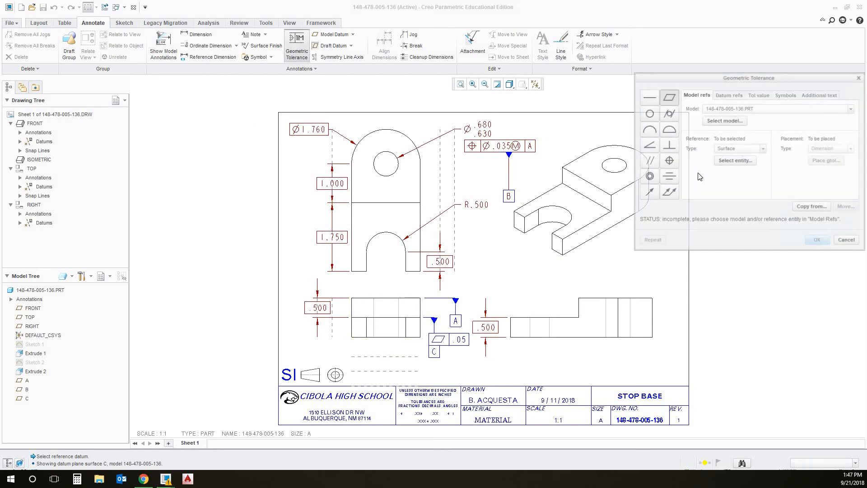
click(668, 131)
click(143, 478)
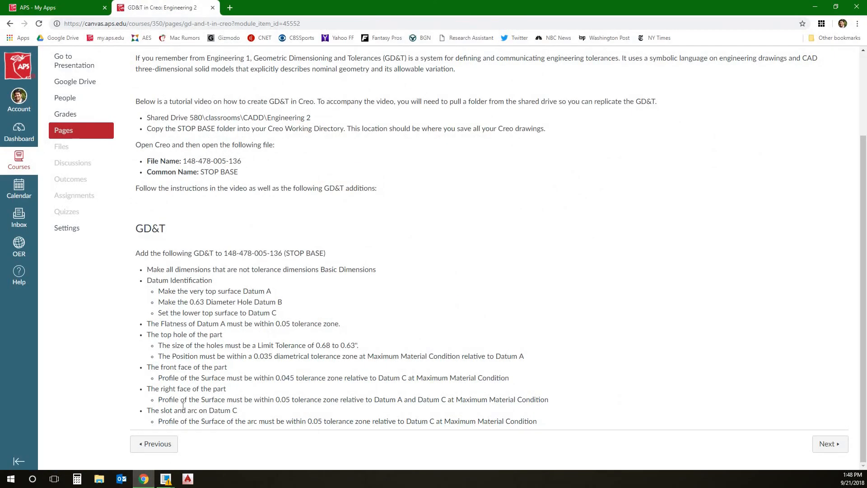
click(143, 479)
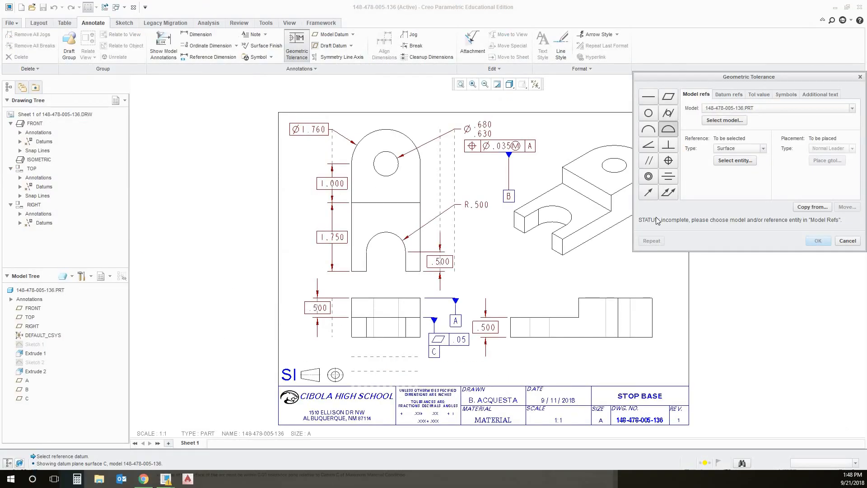
click(668, 132)
click(140, 480)
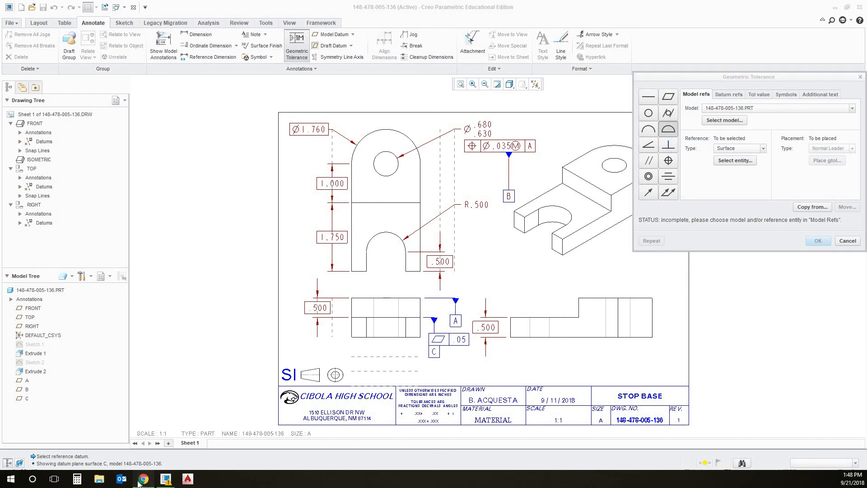
click(143, 480)
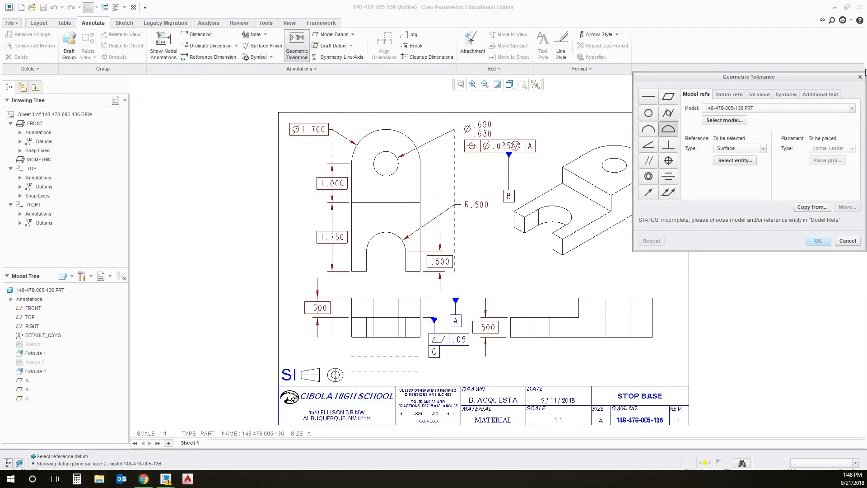
- Set the surface profile's overall tolerance to .045 and recheck its datum requirement in Chrome
click(759, 95)
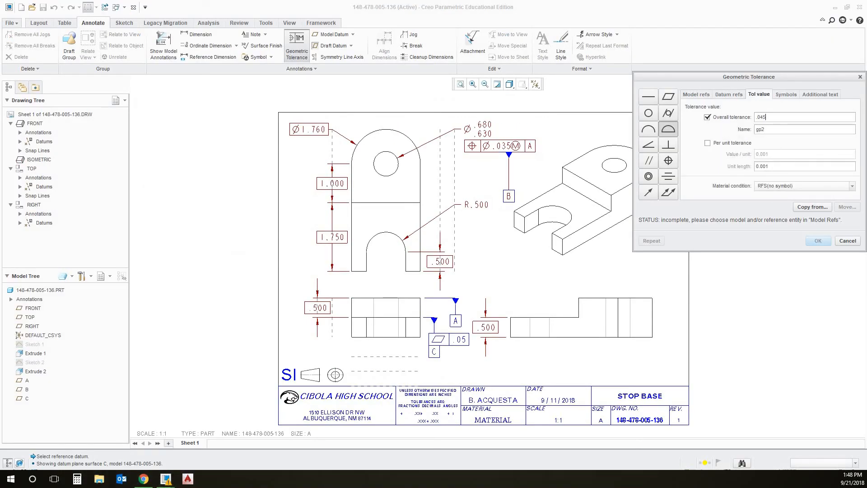
click(142, 481)
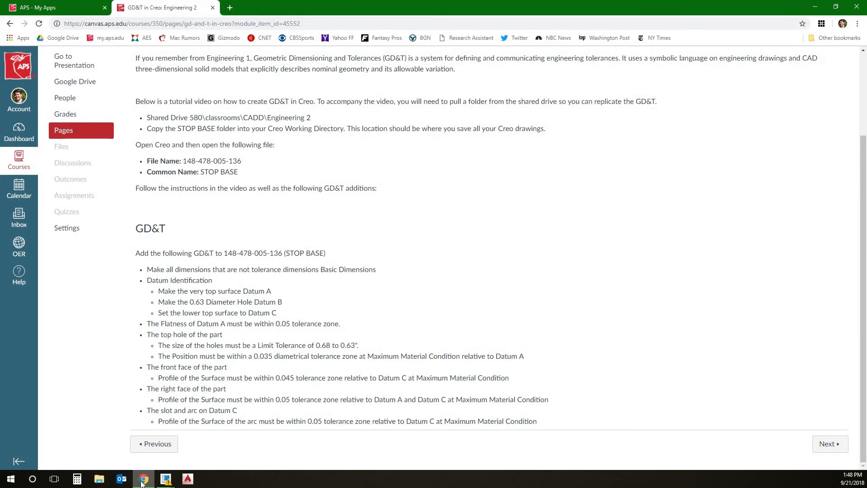
click(142, 481)
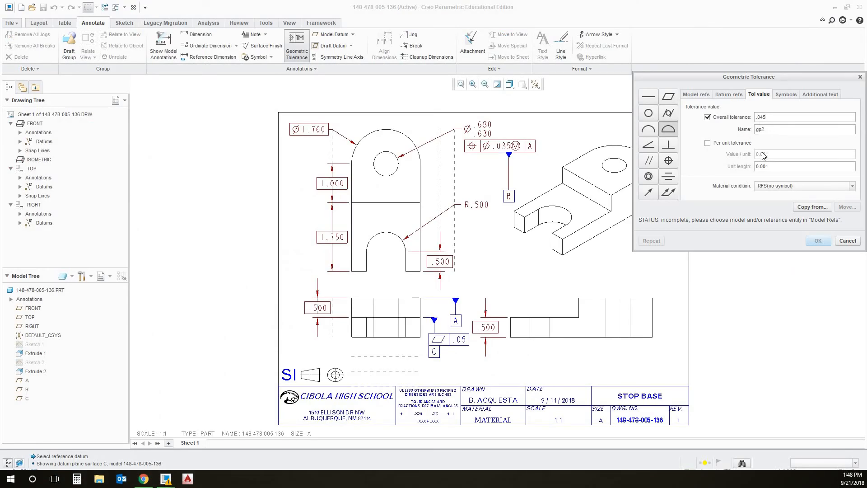
- Set the surface profile's primary datum reference to C with the MMC material condition
click(736, 94)
click(740, 131)
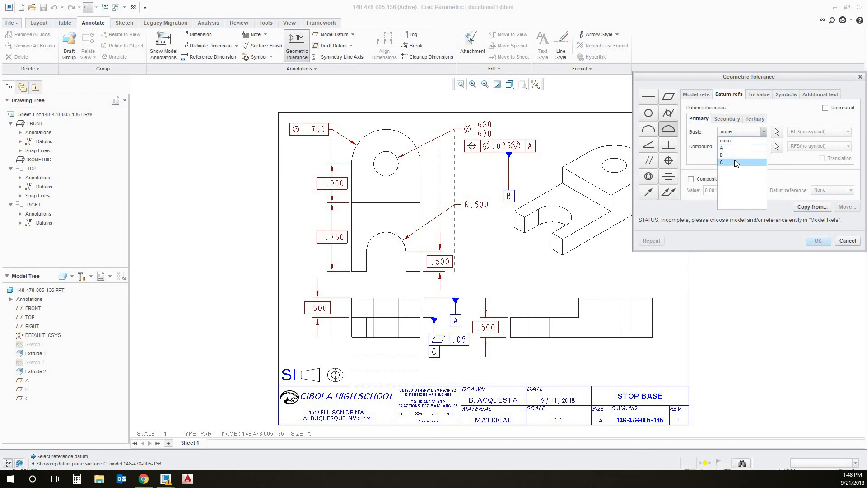
click(734, 161)
click(823, 136)
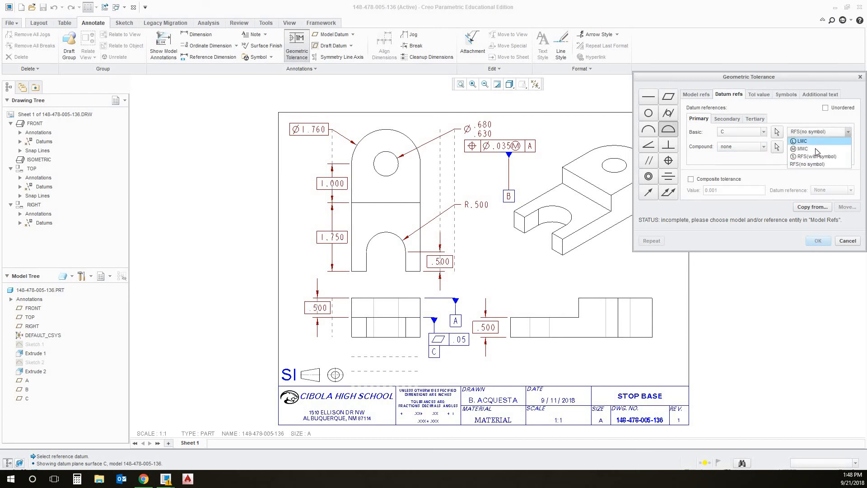
click(802, 148)
- Select the part's front face in the right view as the reference surface and set the placement type to With Leader
click(703, 97)
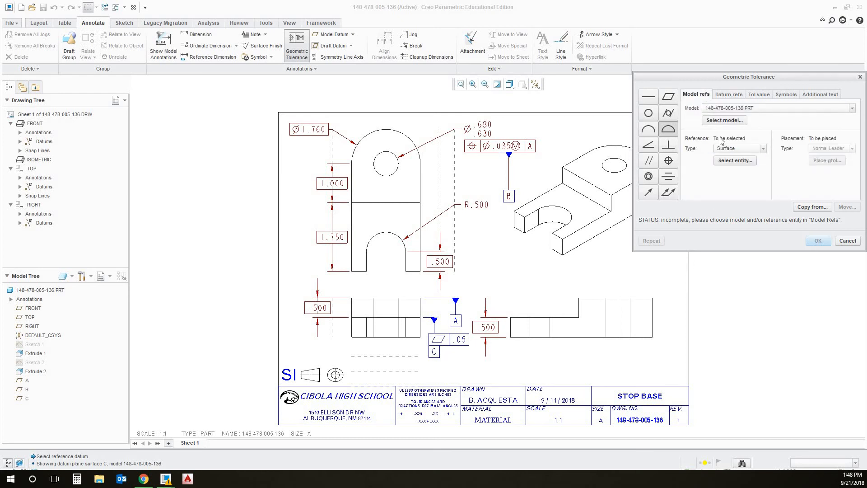
click(736, 161)
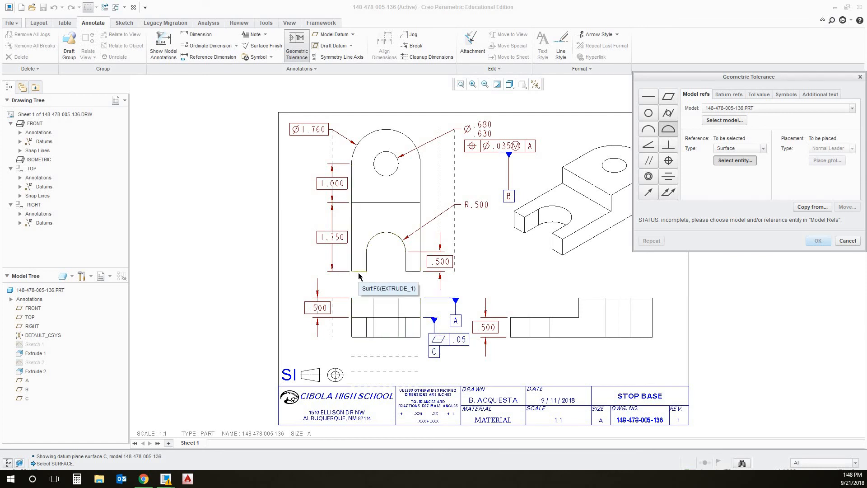
click(513, 330)
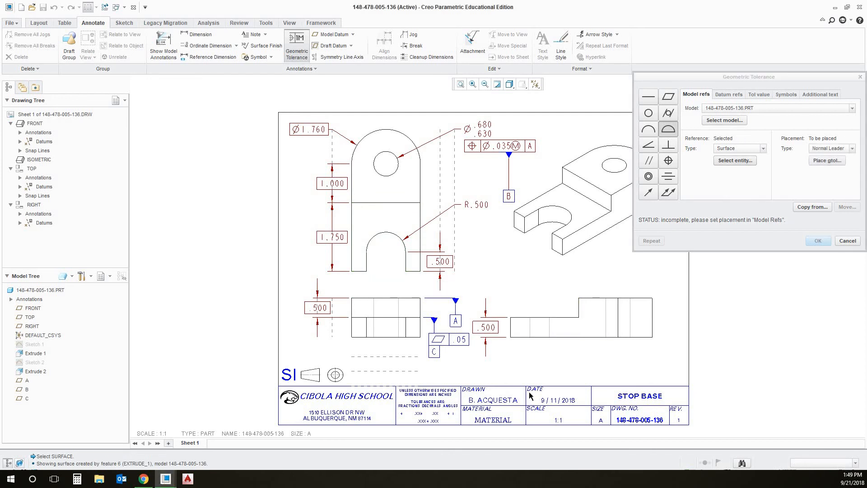
click(851, 149)
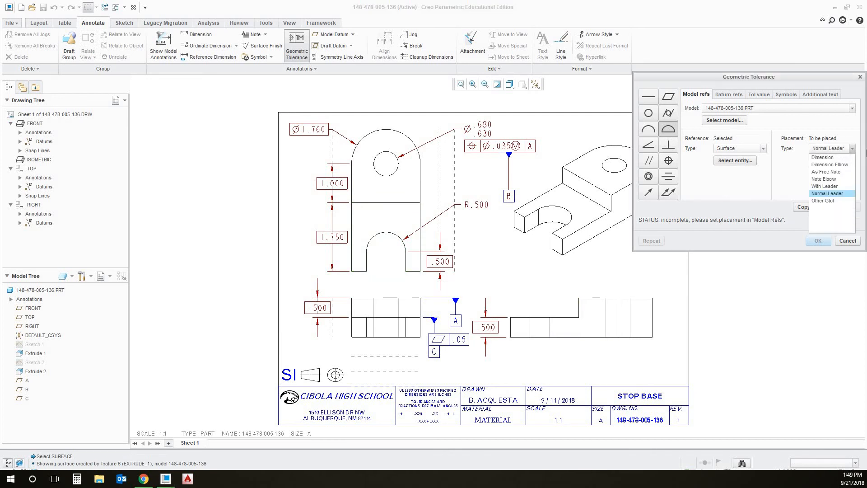
click(830, 186)
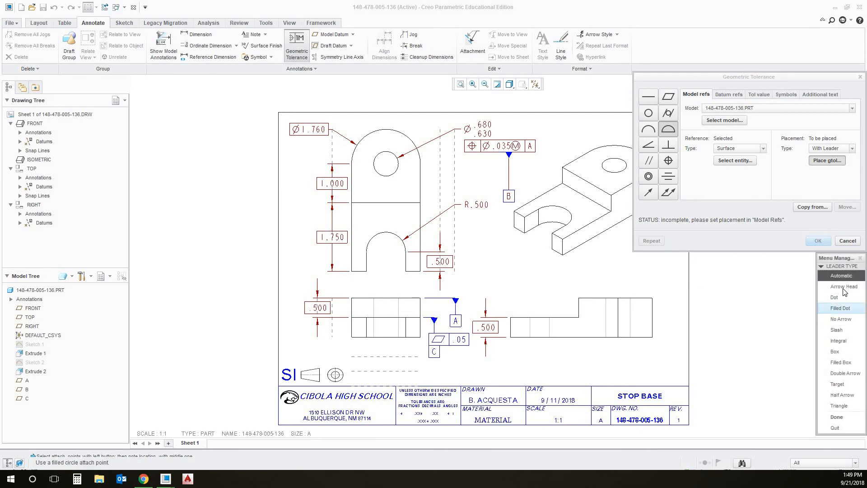
click(843, 288)
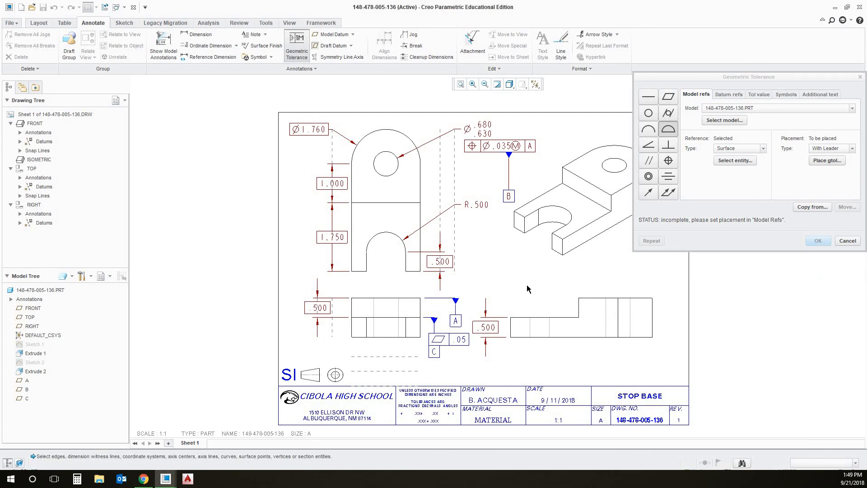
click(828, 161)
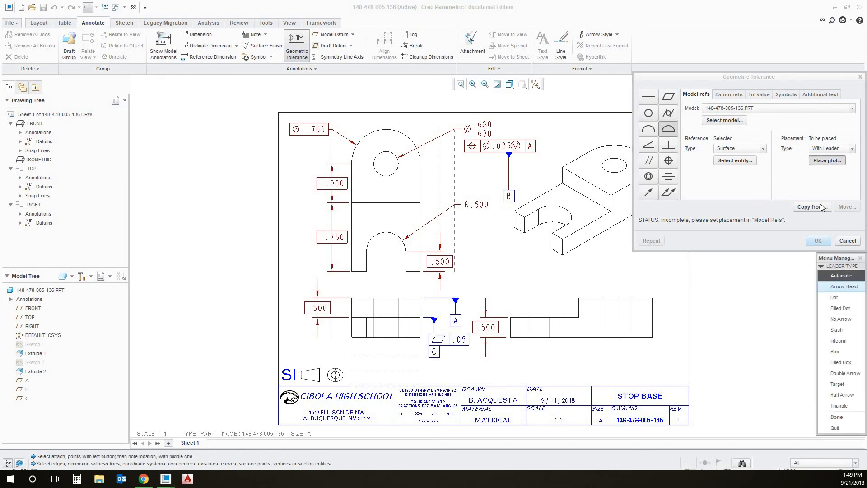
click(843, 287)
click(836, 417)
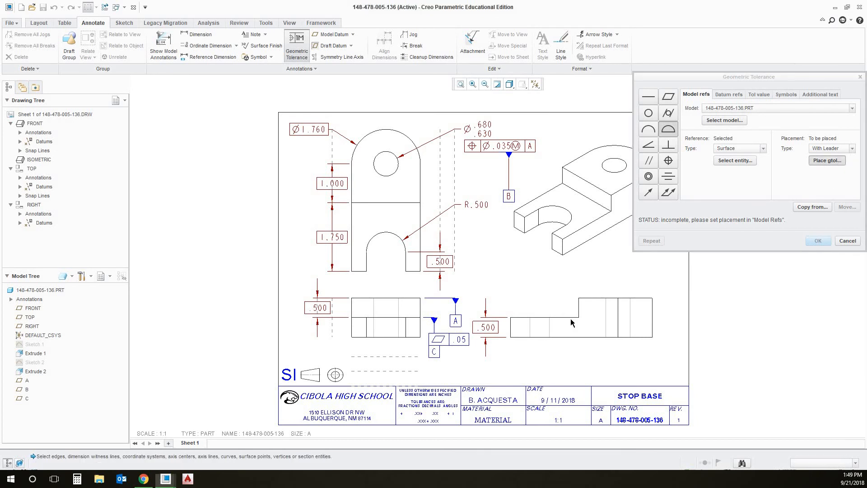
scroll(530, 294, up, 2)
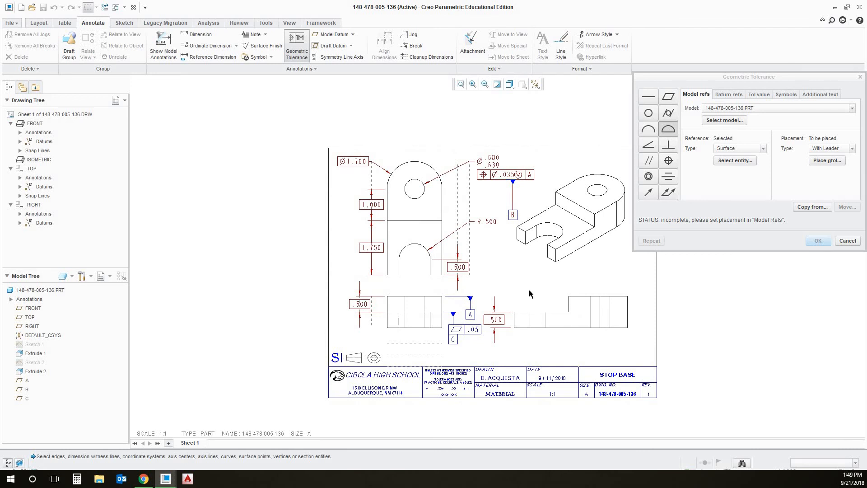
scroll(529, 293, down, 2)
click(833, 161)
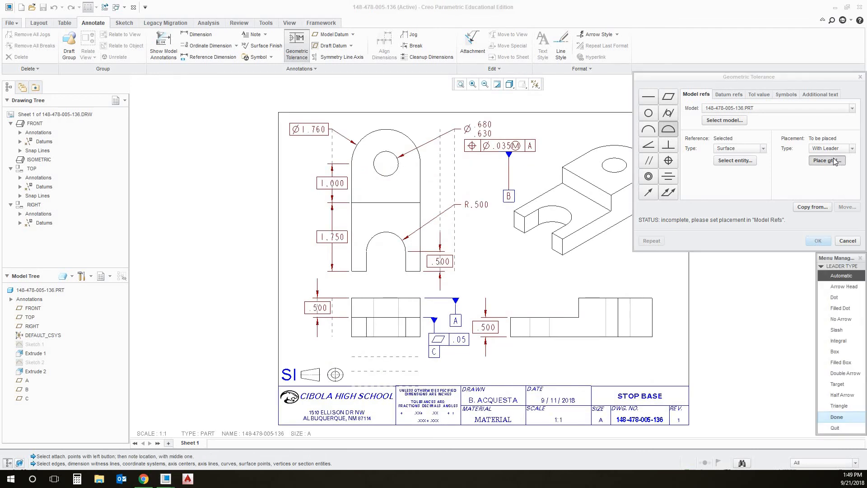
click(844, 286)
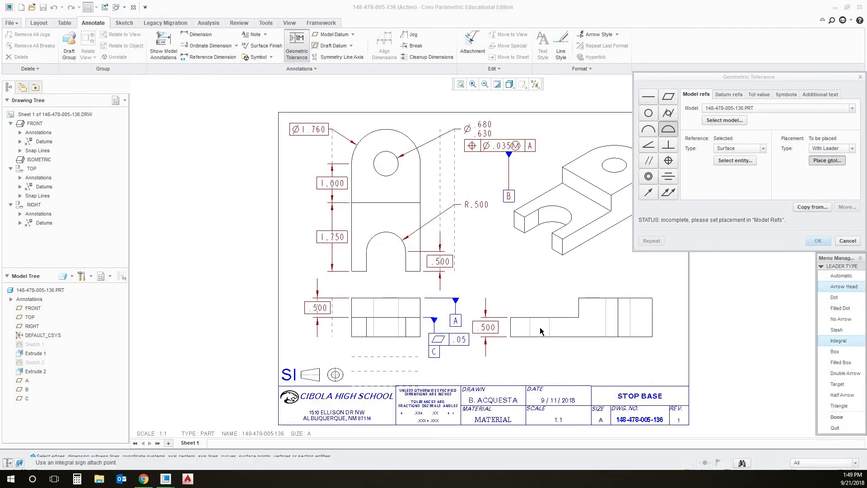
middle_click(531, 295)
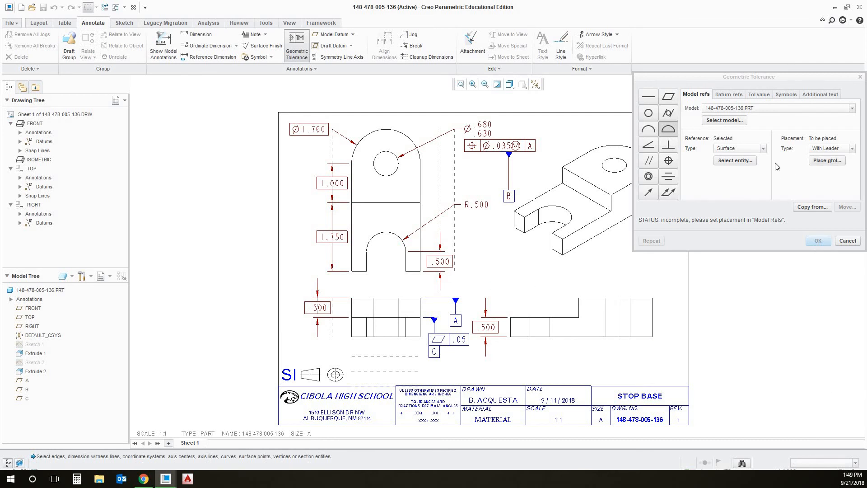
- Attach an Arrow Head leader to the front face's edge in the right view and place the profile frame above that view
click(827, 160)
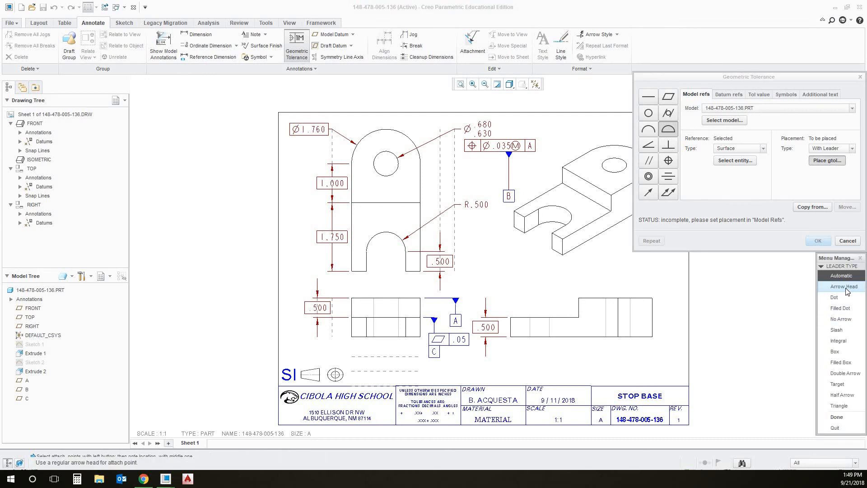
click(845, 288)
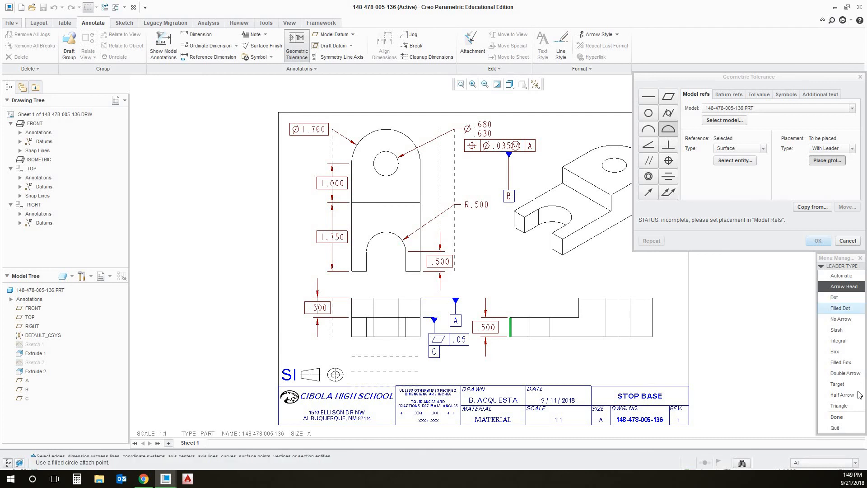
click(844, 417)
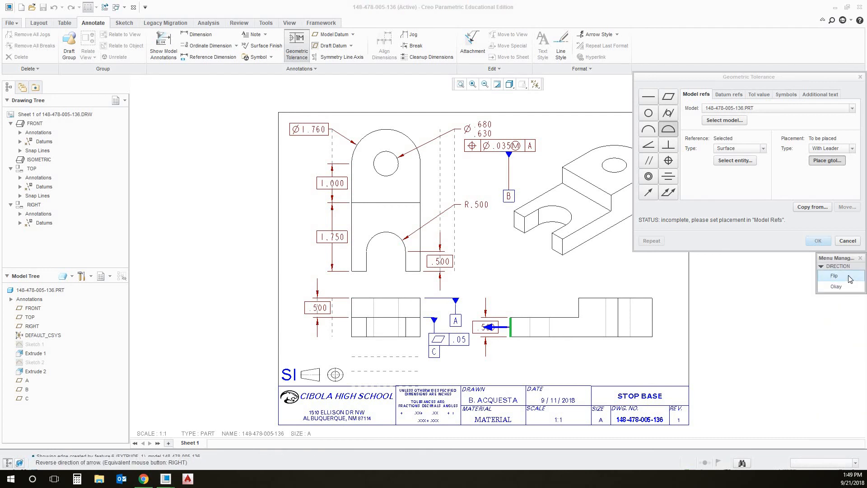
click(849, 286)
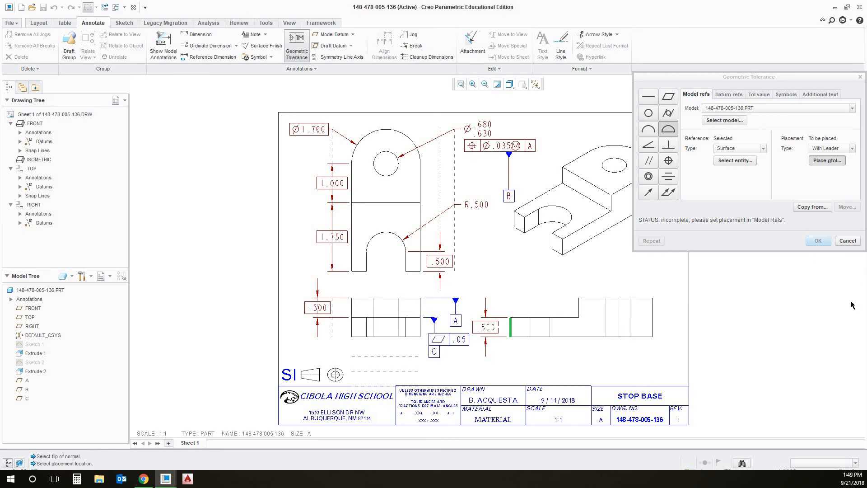
click(536, 286)
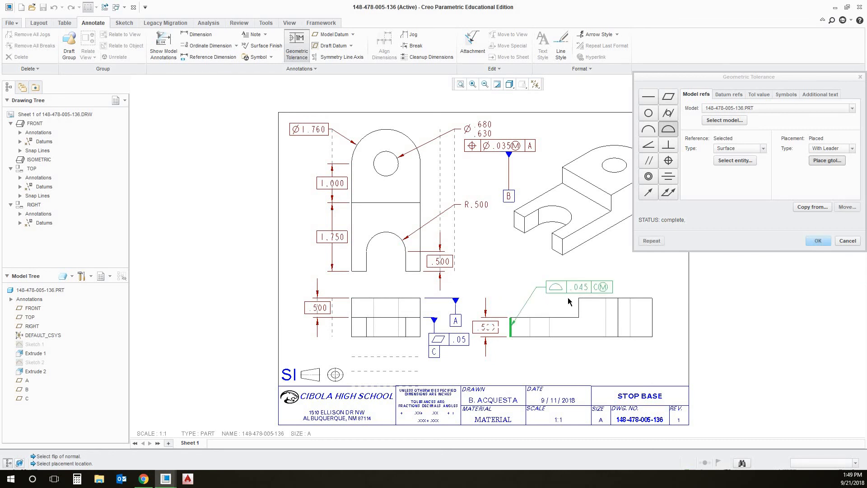
- Accept the .045 surface profile tolerance and move its frame slightly up and to the left above the right view
click(818, 241)
mouse_move(578, 287)
mouse_down()
mouse_move(555, 279)
mouse_move(570, 275)
mouse_up()
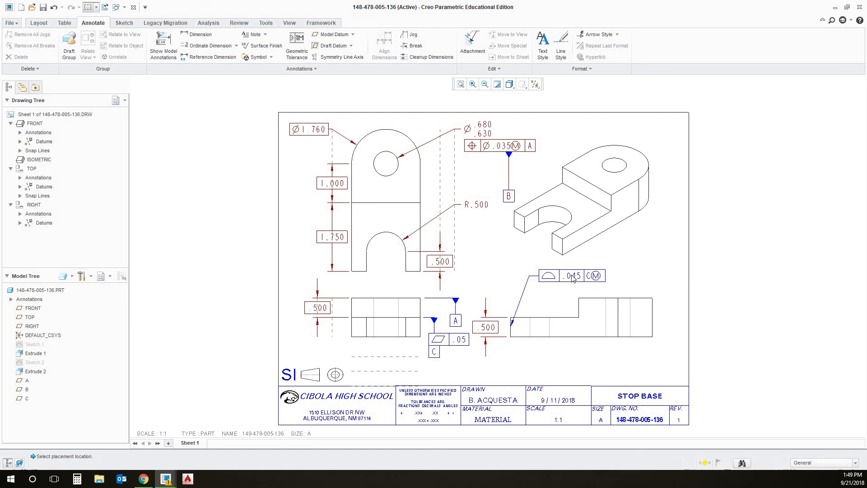
scroll(573, 288, up, 1)
scroll(573, 288, down, 2)
scroll(573, 288, up, 1)
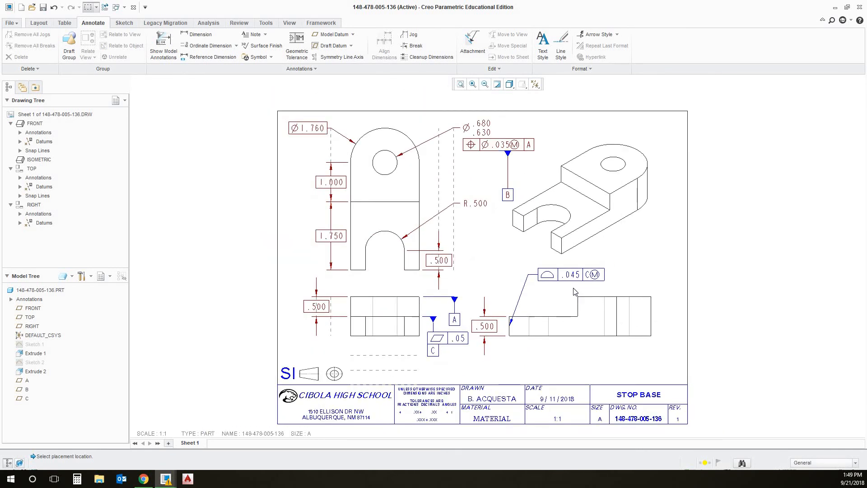
scroll(573, 288, down, 1)
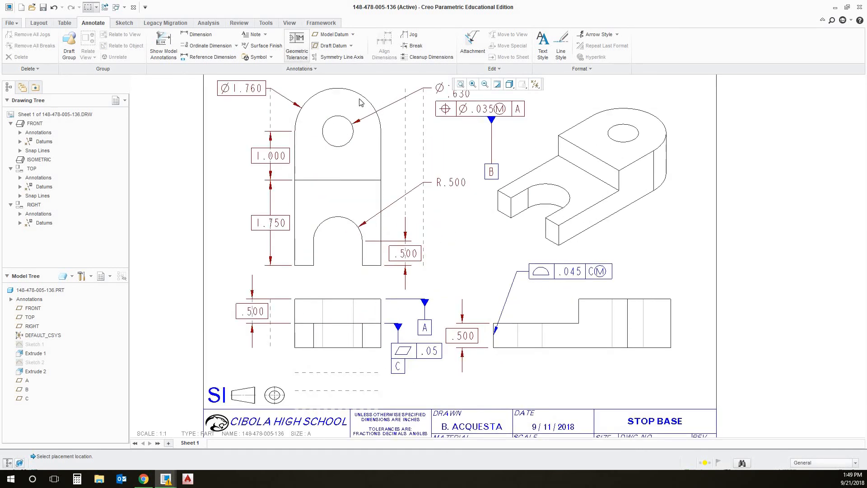
- Reopen the .045 surface profile tolerance and place it again with an Automatic leader attached to the front face's edge in the right view
double_click(566, 272)
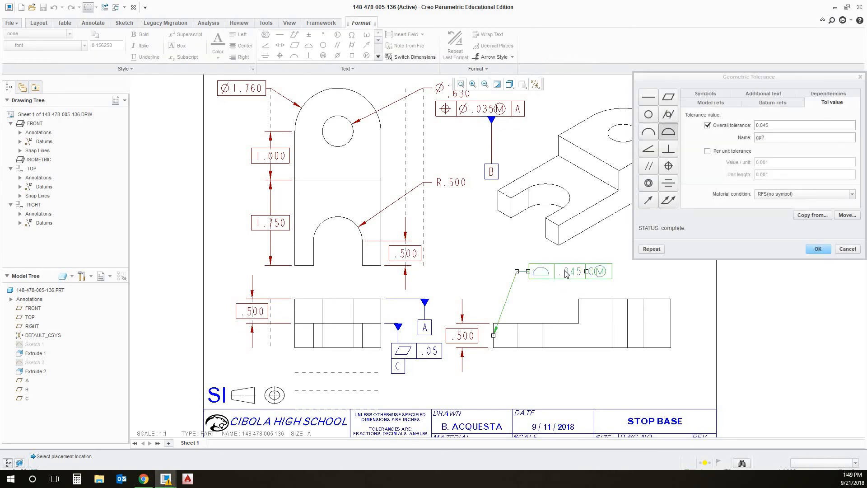
click(711, 103)
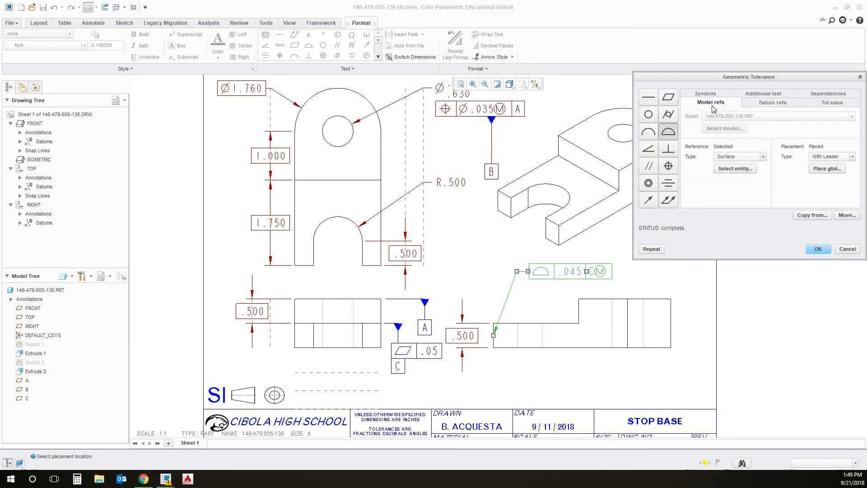
click(835, 169)
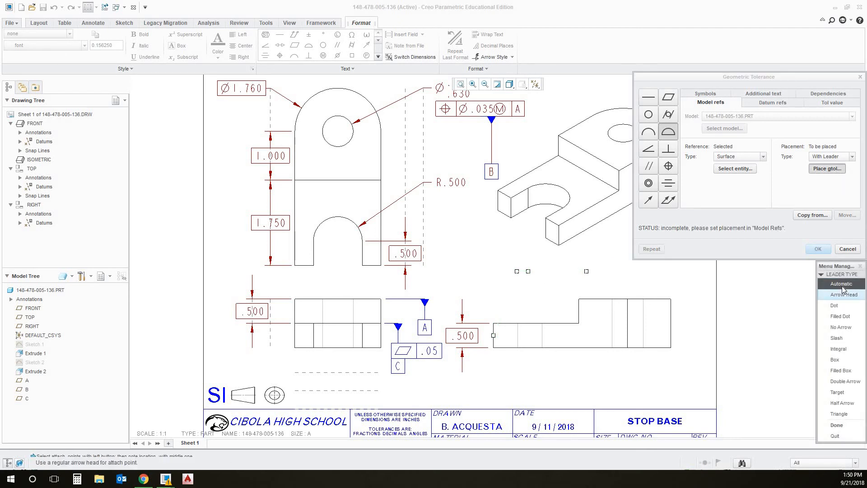
click(841, 285)
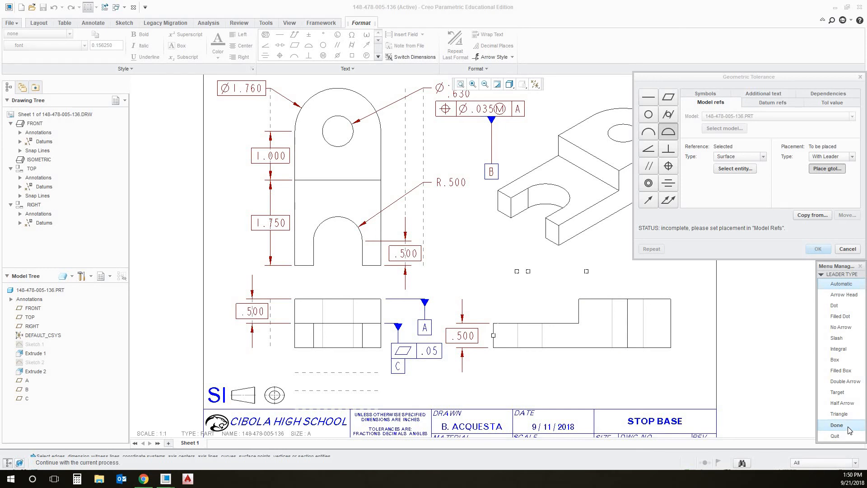
click(494, 344)
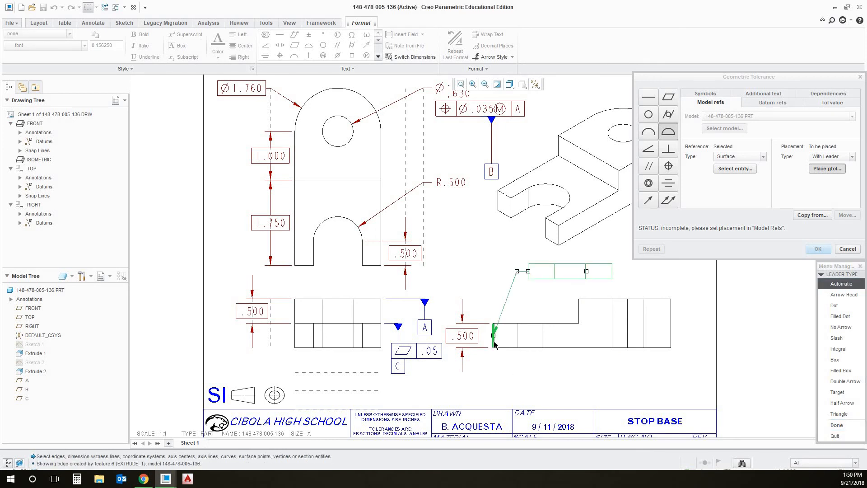
click(836, 425)
click(841, 295)
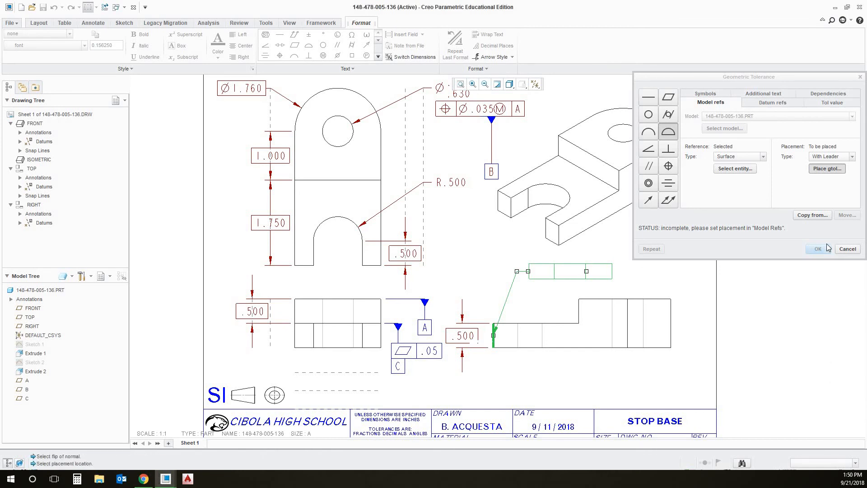
click(537, 274)
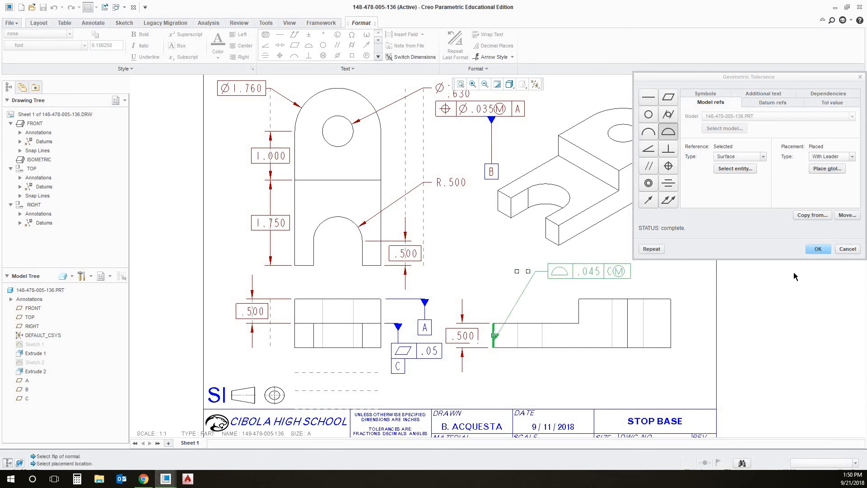
- Accept the edited profile tolerance and reposition its frame just above the right view's lower step
middle_click(579, 277)
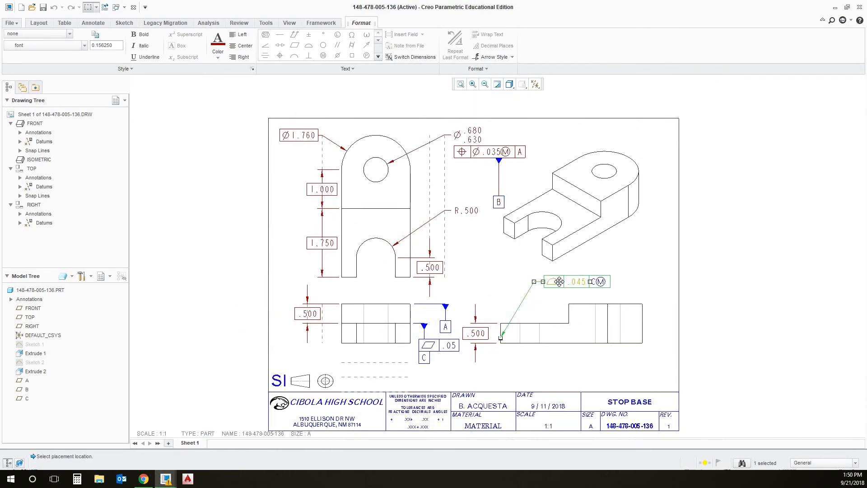
drag(580, 278, 568, 280)
click(576, 373)
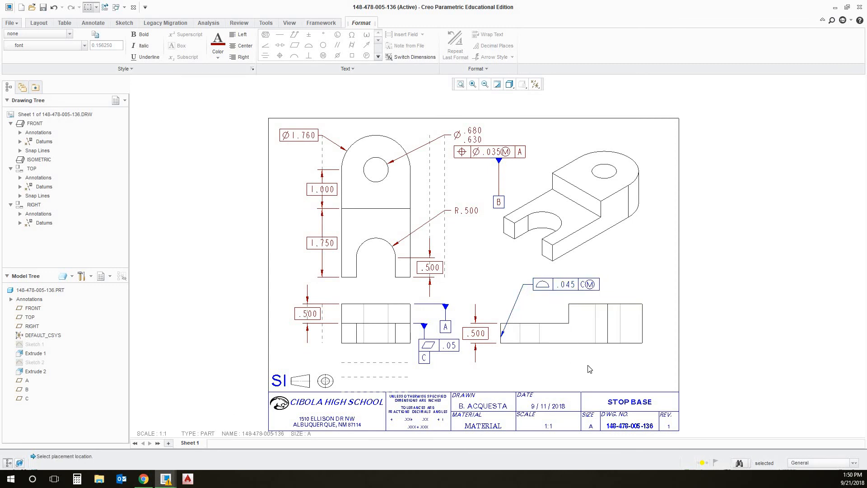
- Check the right face's requirement in Chrome and start a surface profile geometric tolerance in Creo
click(145, 479)
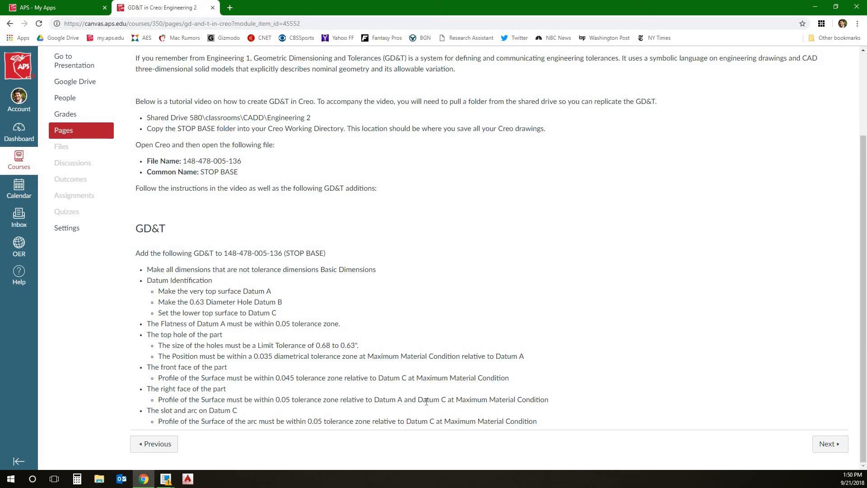
click(816, 8)
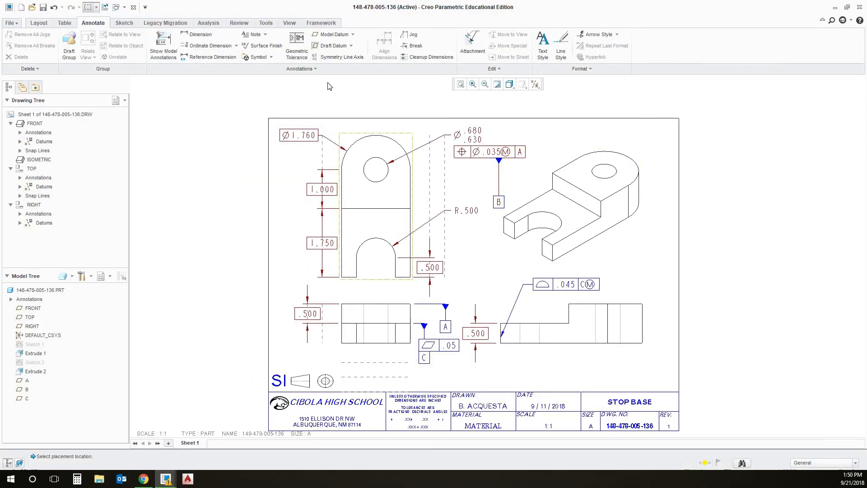
click(297, 45)
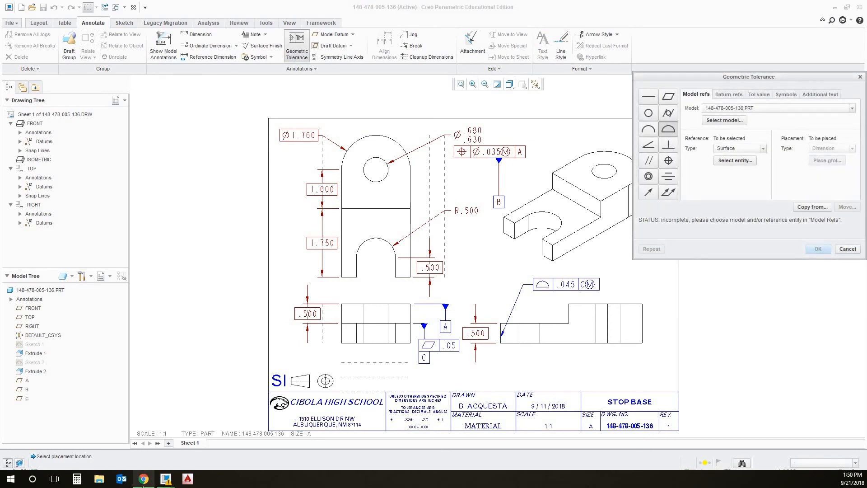
click(143, 478)
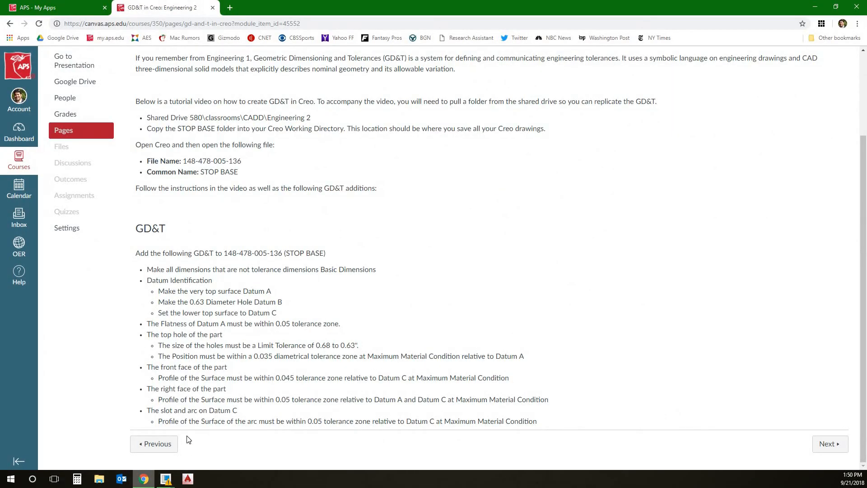
click(143, 479)
click(669, 131)
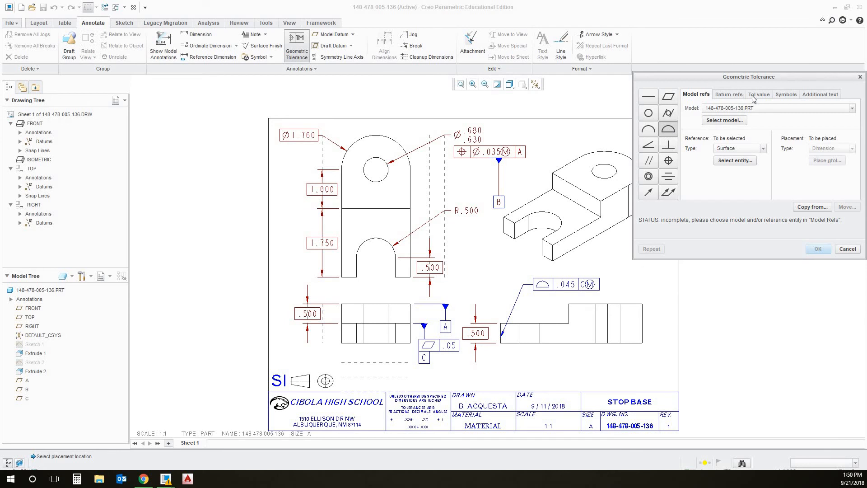
- Recheck the right face's tolerance zone in Chrome and set the new surface profile's overall tolerance to 0.05 in Creo
click(754, 96)
click(145, 480)
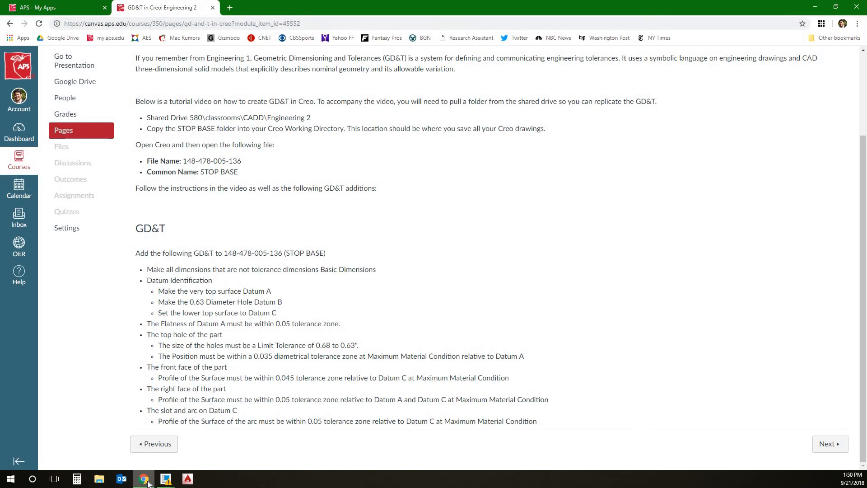
click(149, 483)
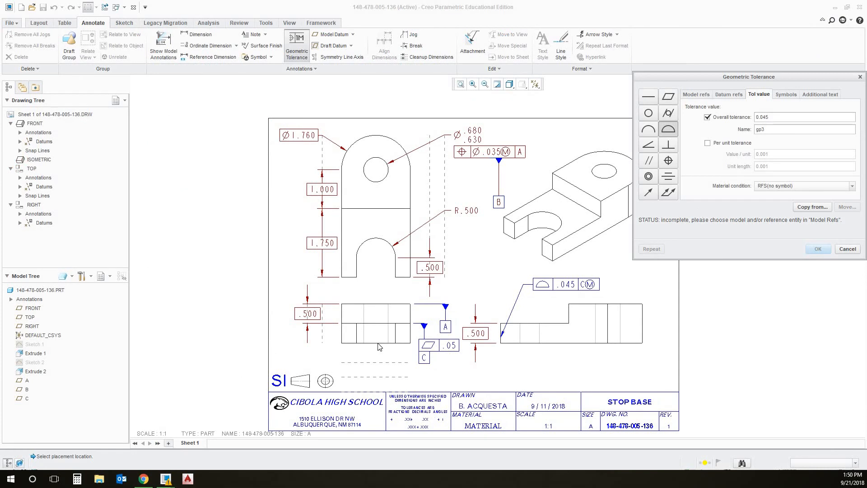
click(149, 482)
click(150, 481)
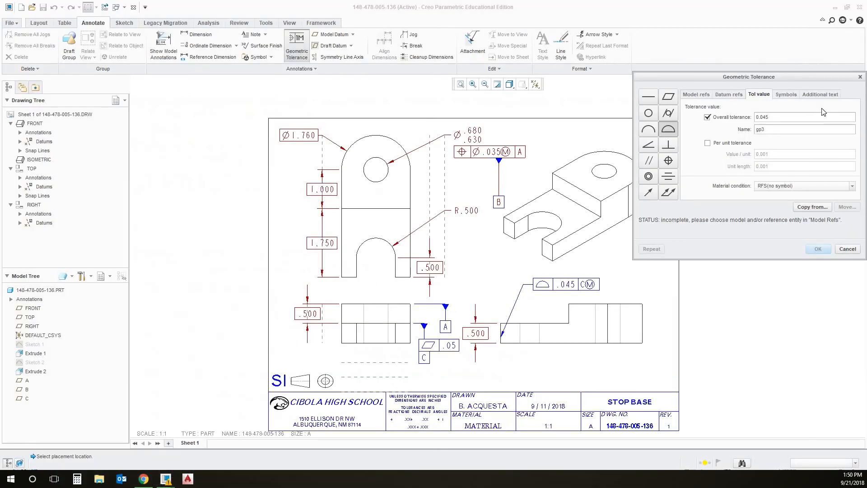
double_click(774, 118)
text(0.0)
- Check the right face's datum requirement in Chrome and set the profile's primary datum reference to A in Creo
click(144, 478)
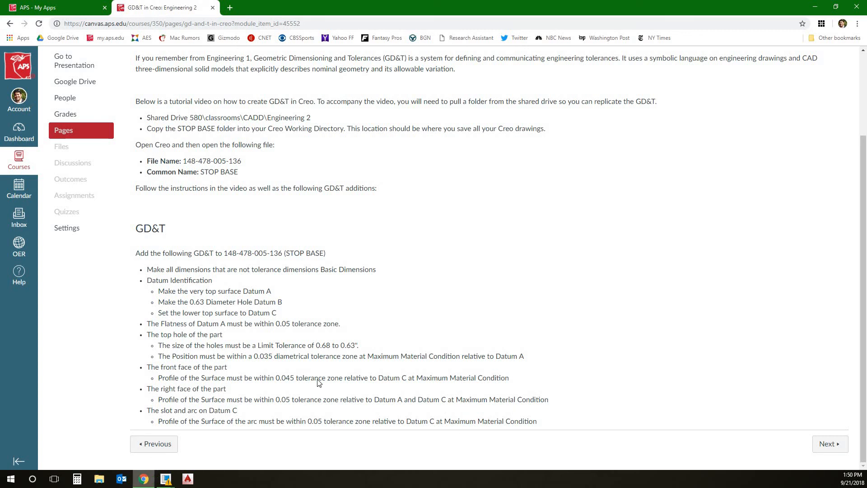
click(143, 479)
click(737, 95)
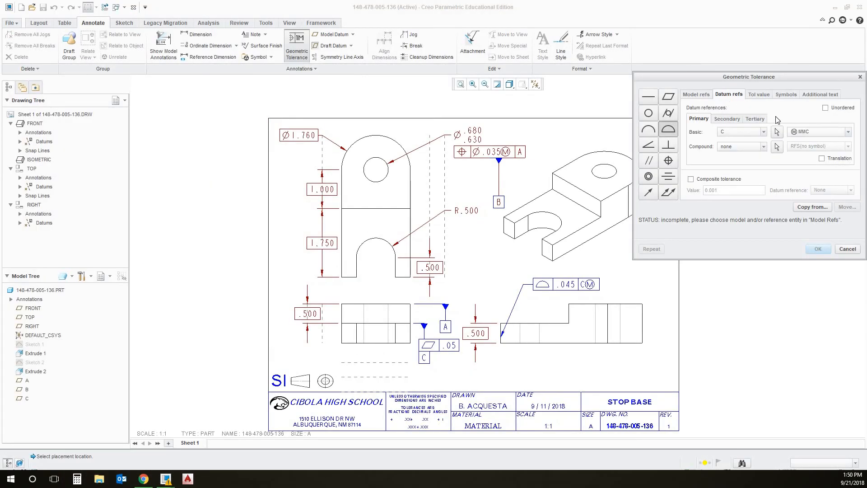
click(737, 132)
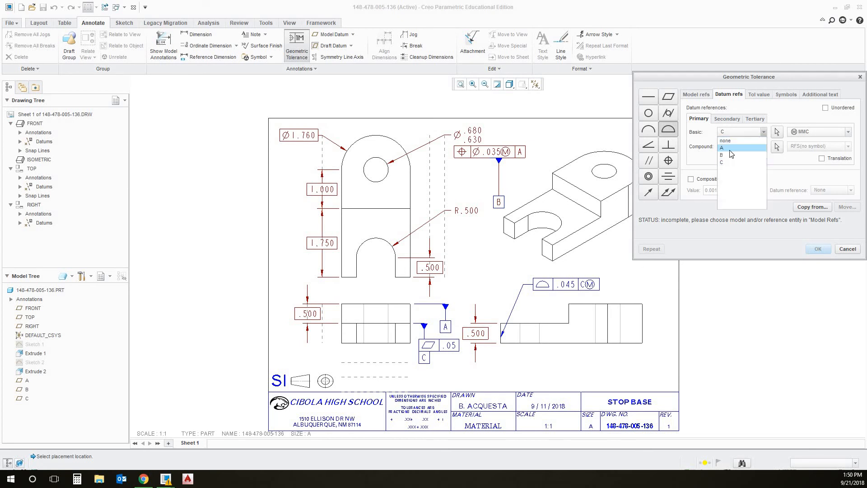
click(736, 138)
- Set the profile's secondary datum reference to C with the MMC material condition and review both datum references
click(731, 120)
click(736, 135)
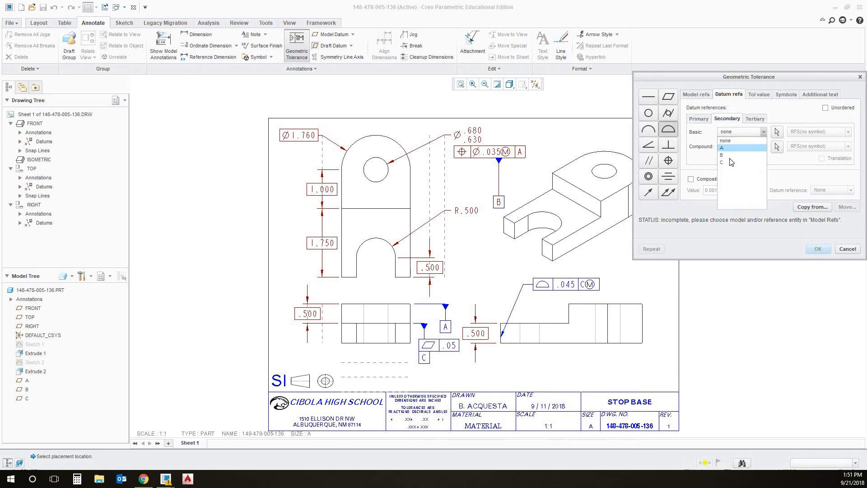
click(745, 162)
click(813, 131)
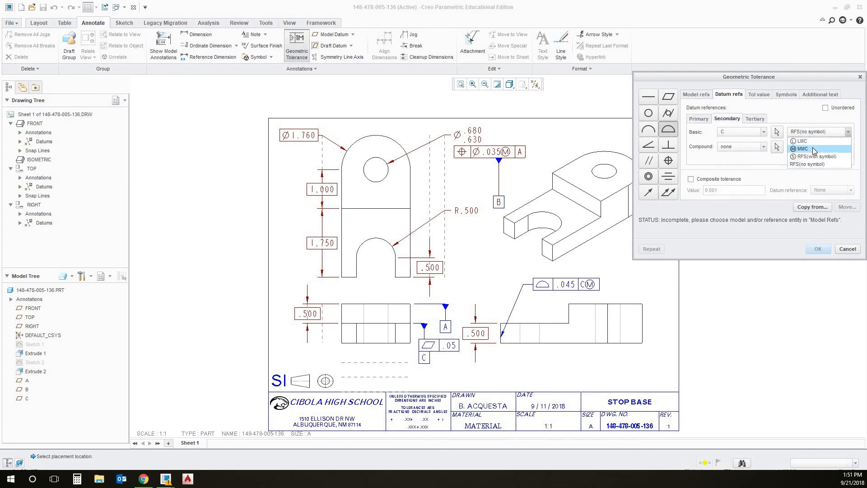
click(804, 145)
click(692, 118)
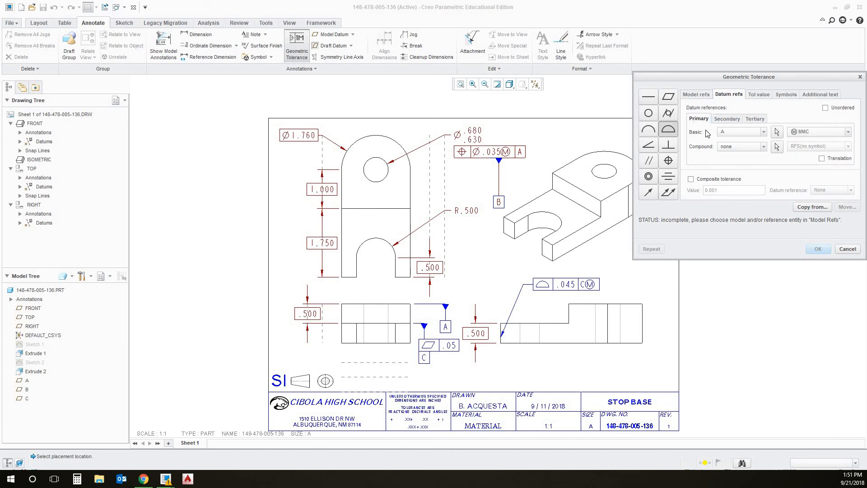
click(723, 119)
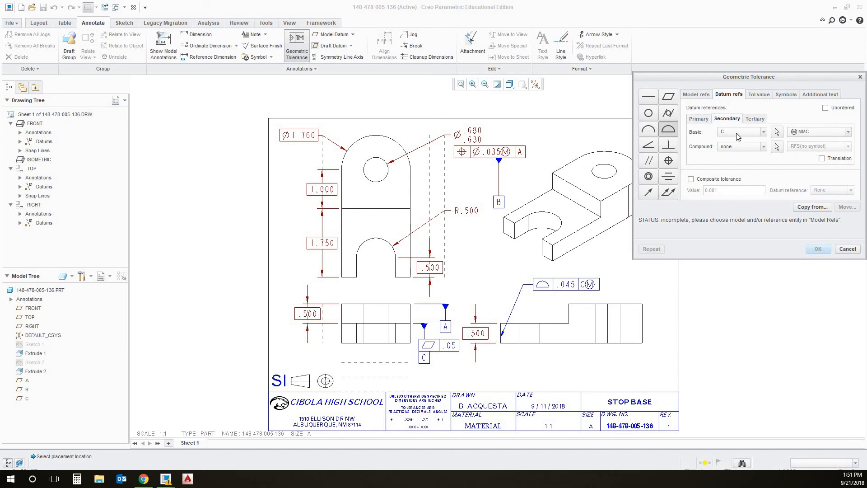
click(707, 120)
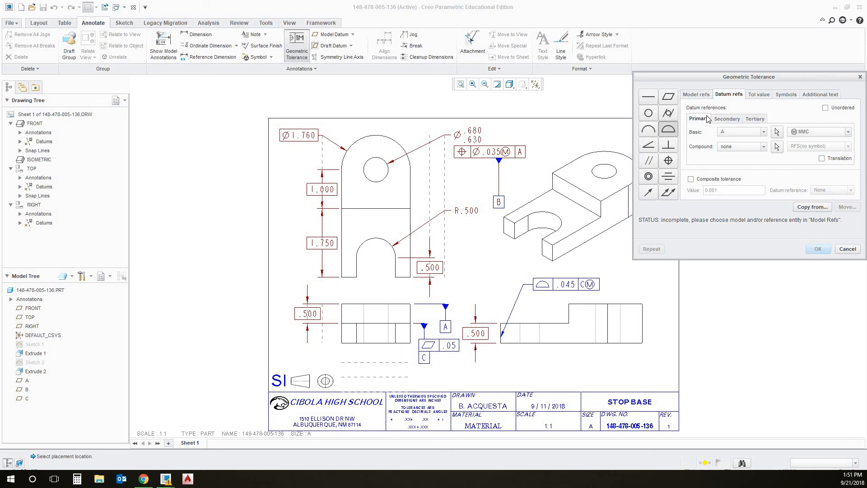
- Recheck the assignment in Chrome, select the part's right face near datum C as the reference surface, and set the placement type to With Leader
click(706, 95)
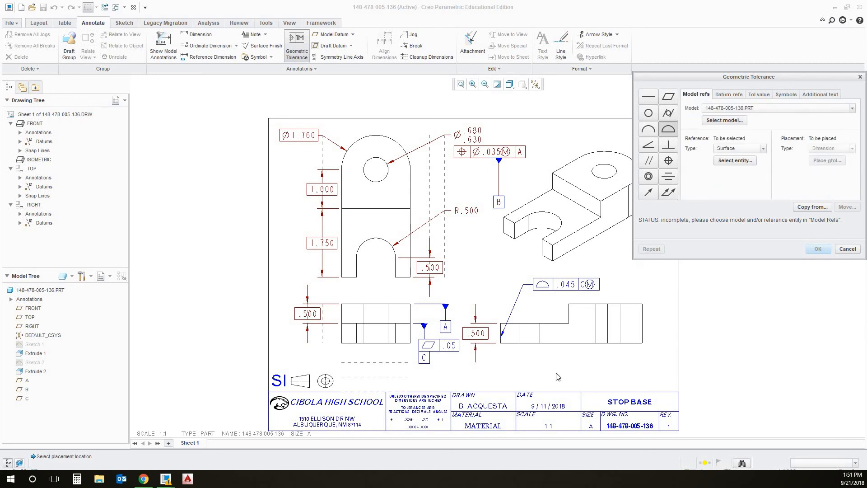
click(144, 477)
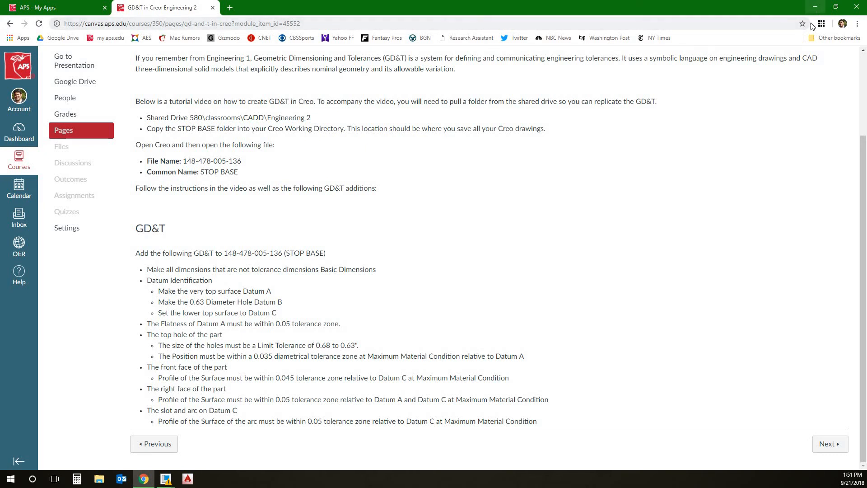
click(815, 7)
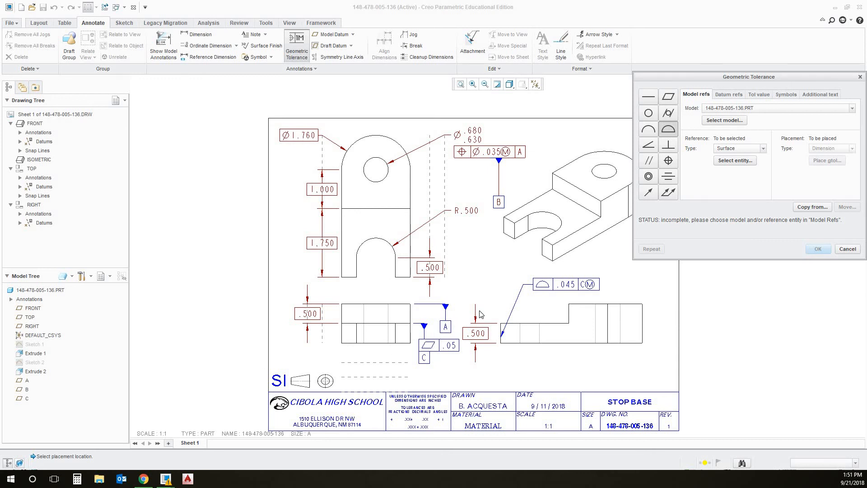
click(738, 162)
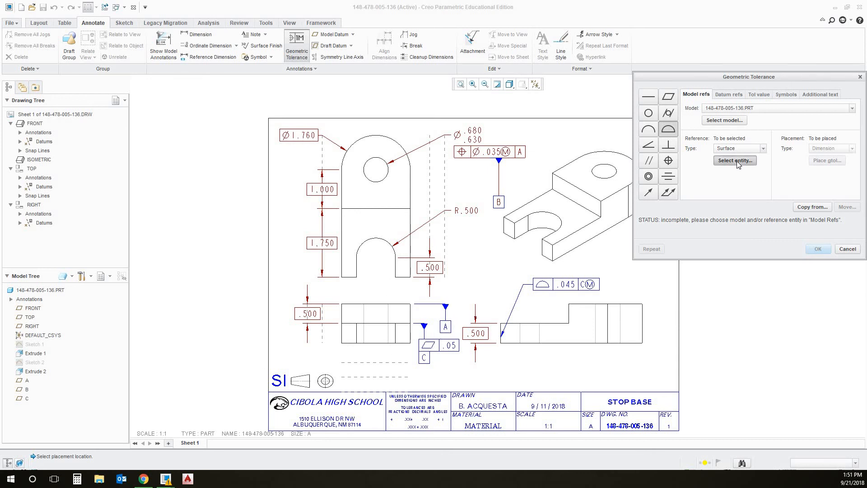
click(412, 341)
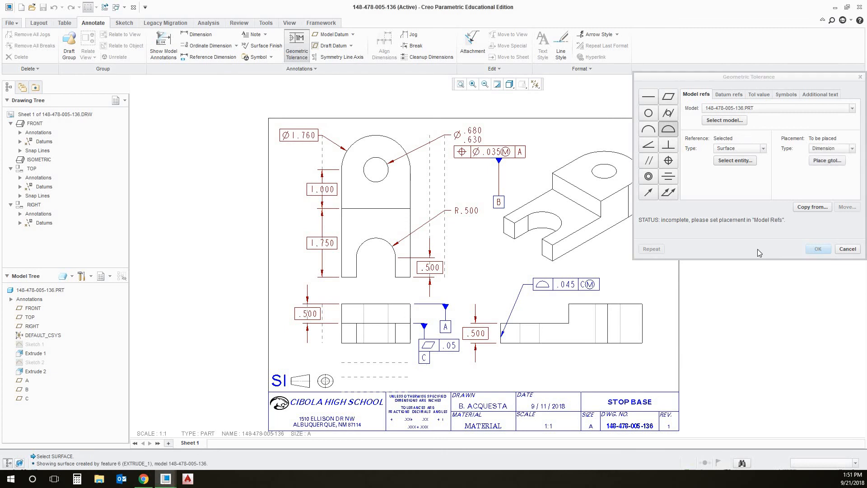
click(843, 149)
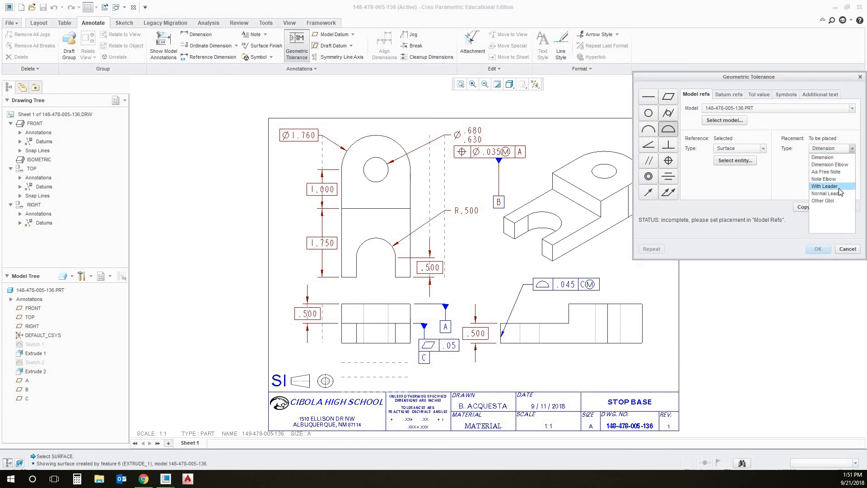
click(839, 187)
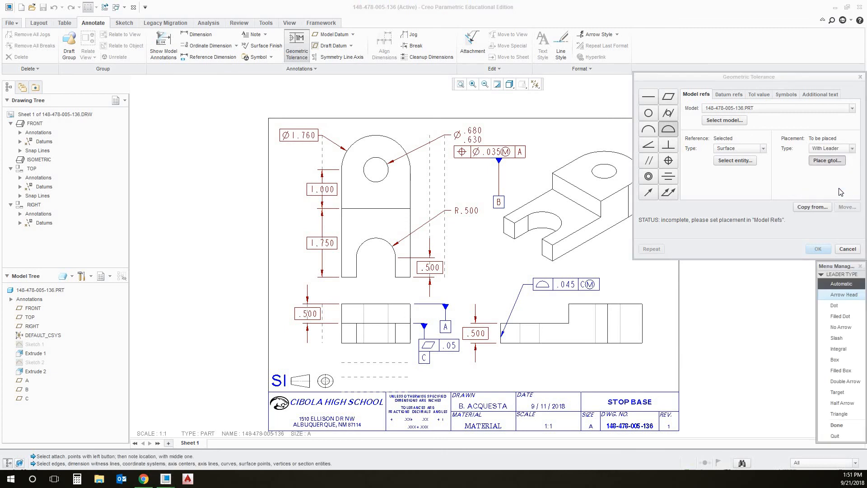
- Attach the .05 surface profile tolerance to the front view's right edge with an Arrow Head leader and accept its placement above
click(842, 295)
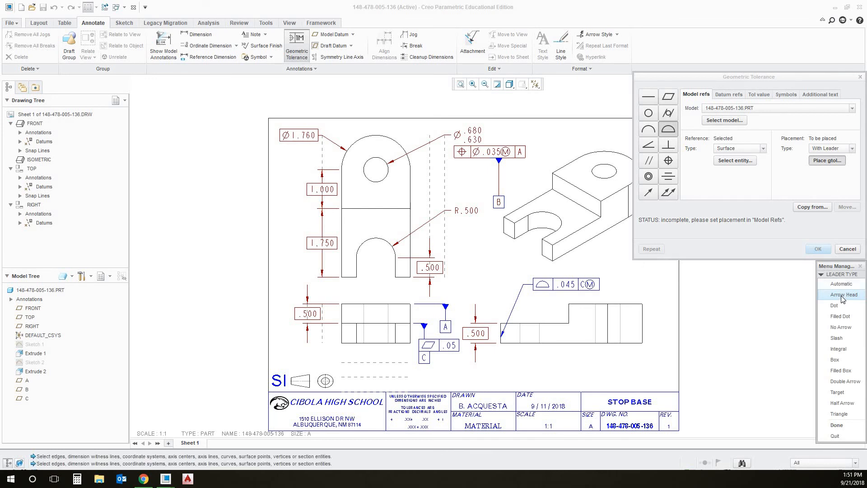
click(410, 332)
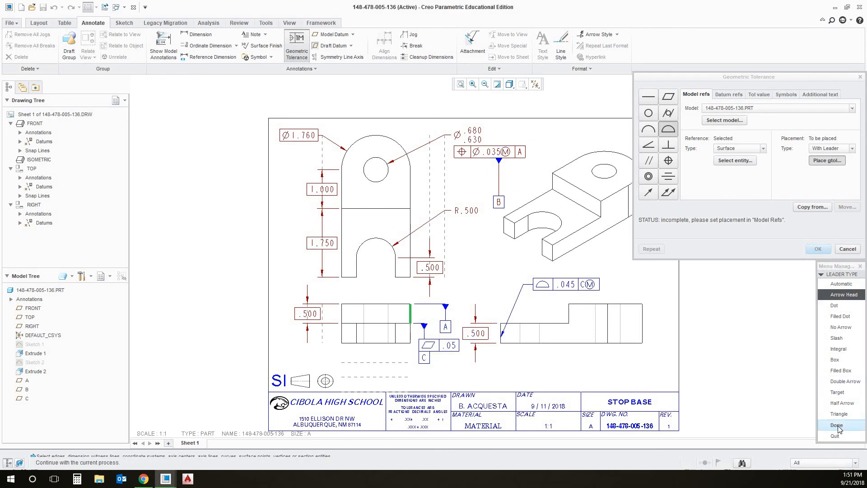
middle_click(467, 286)
click(836, 293)
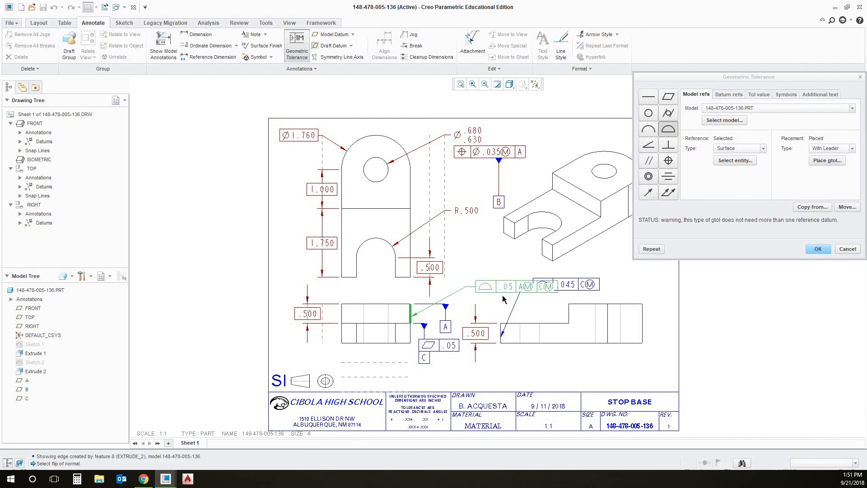
click(818, 250)
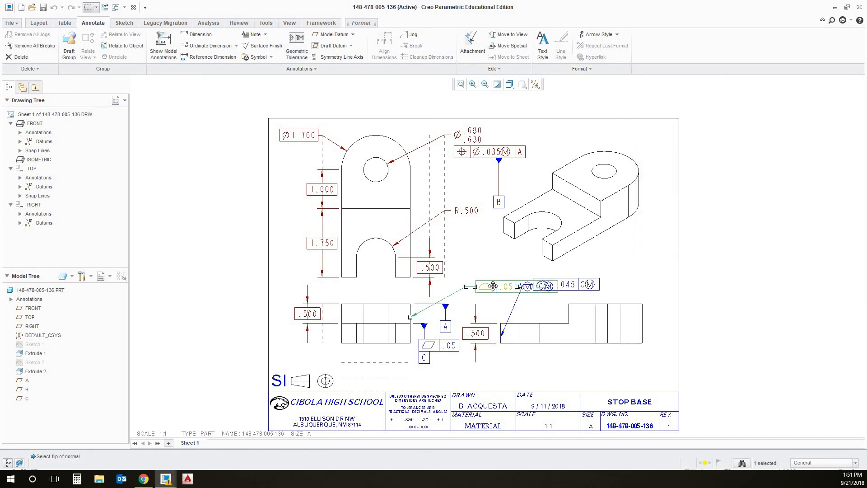
- Unlock view movement and shift the front view, with its aligned top view, slightly to the left
scroll(463, 300, up, 3)
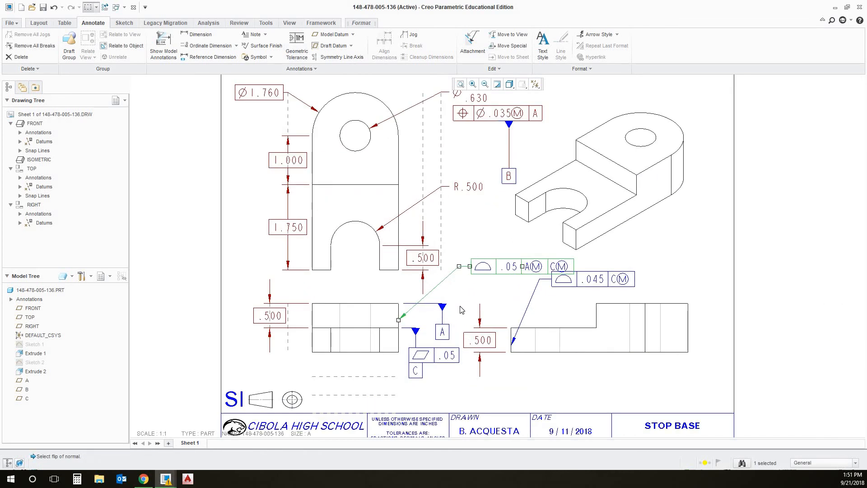
scroll(467, 369, down, 1)
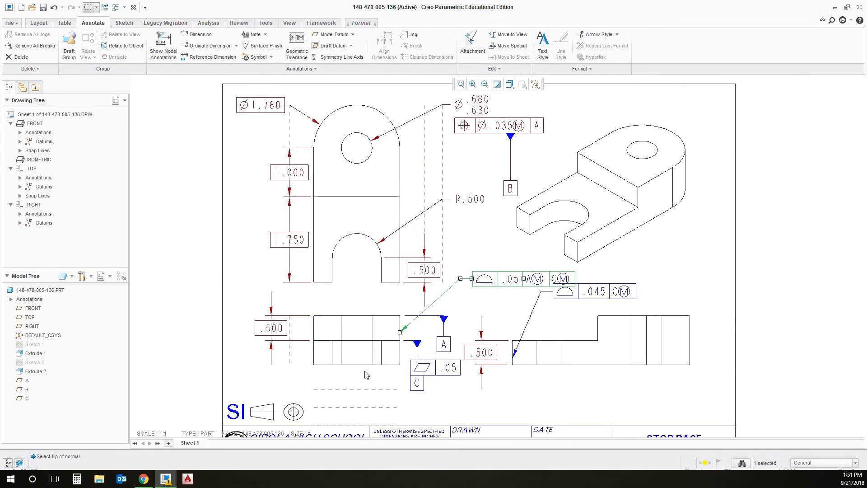
scroll(365, 382, up, 1)
scroll(360, 372, down, 1)
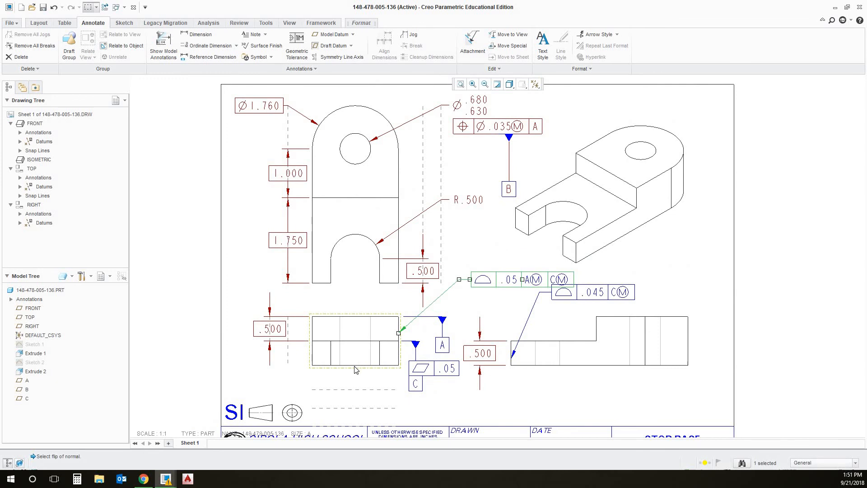
middle_click(355, 371)
right_click(356, 370)
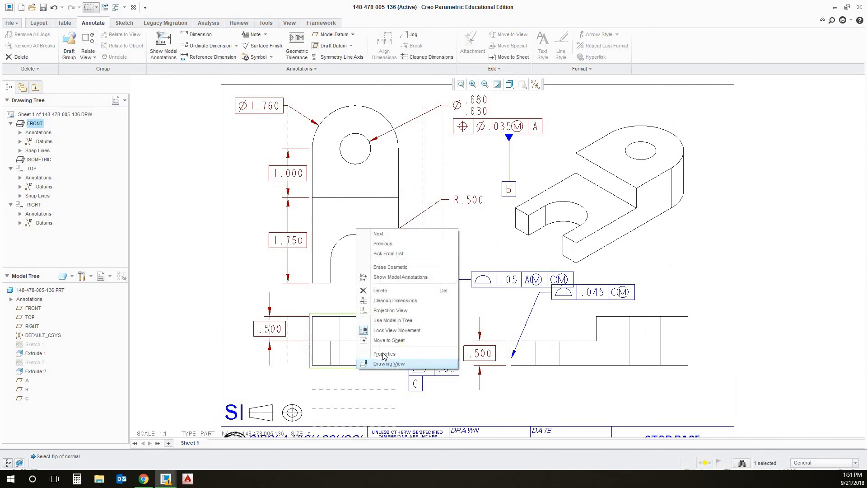
click(380, 330)
drag(342, 365, 326, 363)
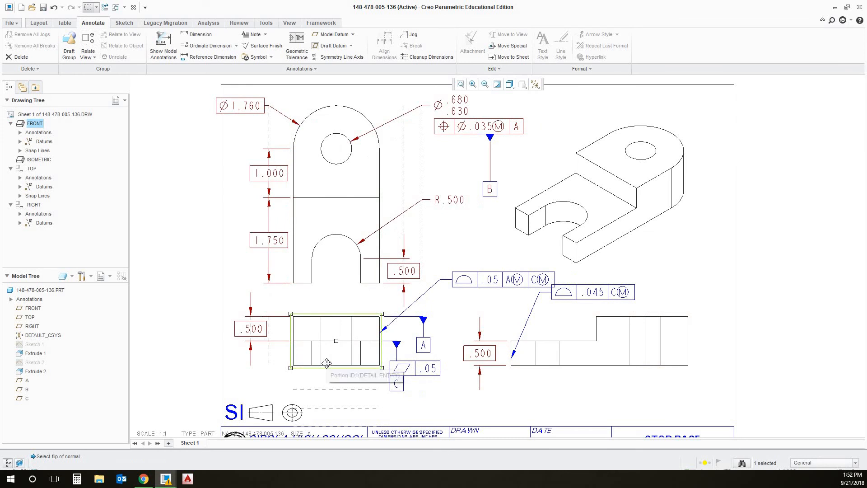
click(438, 314)
- Reposition the Ø1.760 dimension inside the sheet border and lock view movement again
click(247, 105)
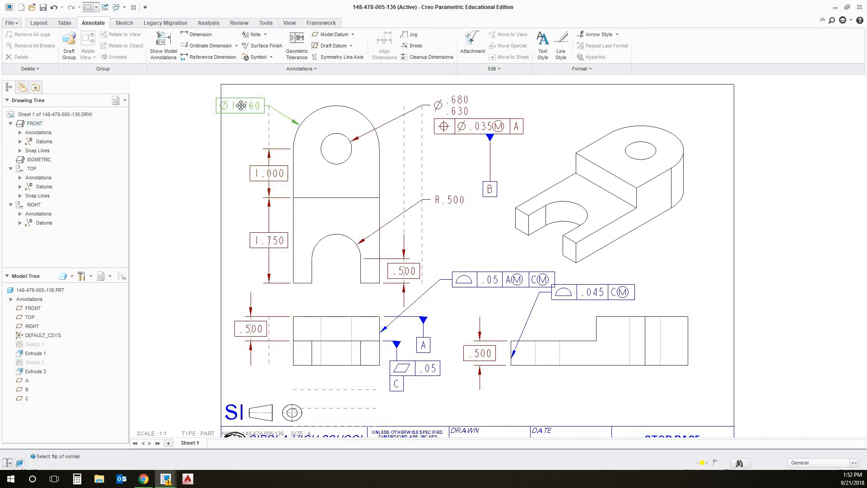
drag(247, 104, 255, 100)
click(242, 205)
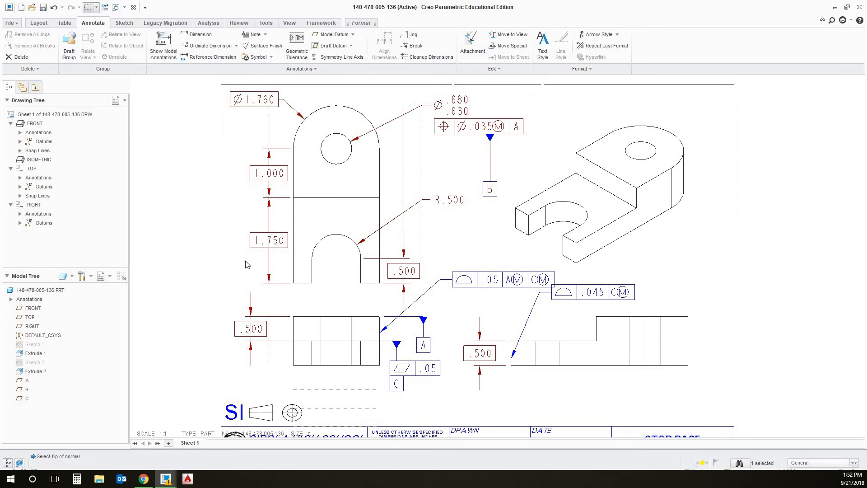
click(339, 367)
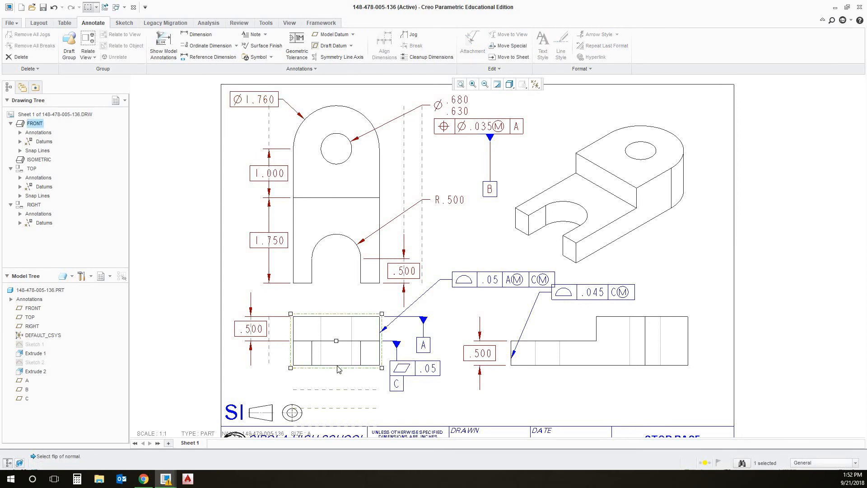
right_click(339, 366)
click(378, 327)
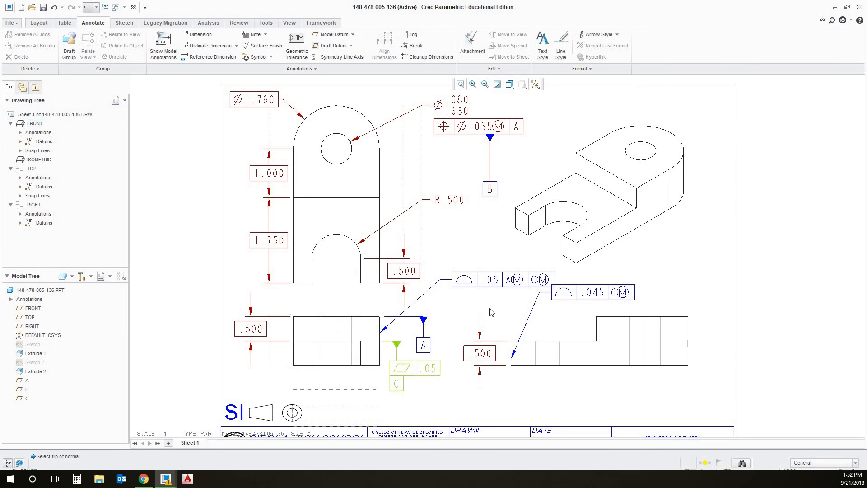
- Move the datum A symbol above the front view's left side and lower the .05 profile tolerance frame slightly
click(425, 346)
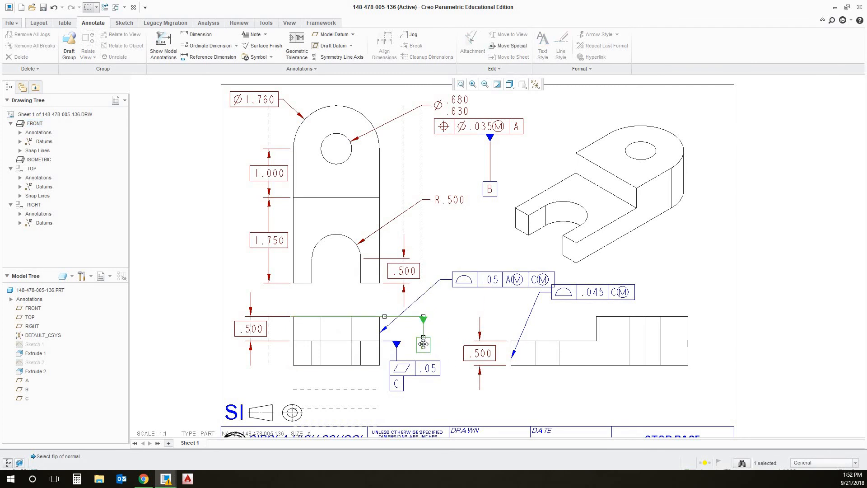
drag(423, 344, 432, 287)
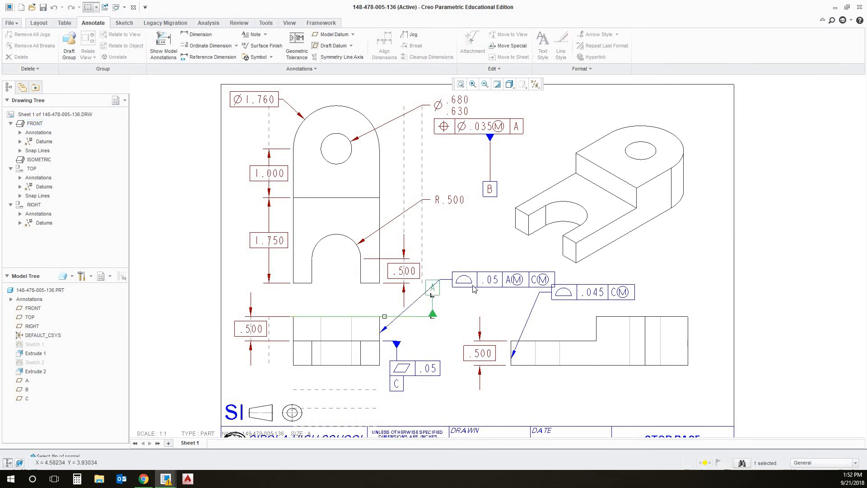
click(485, 279)
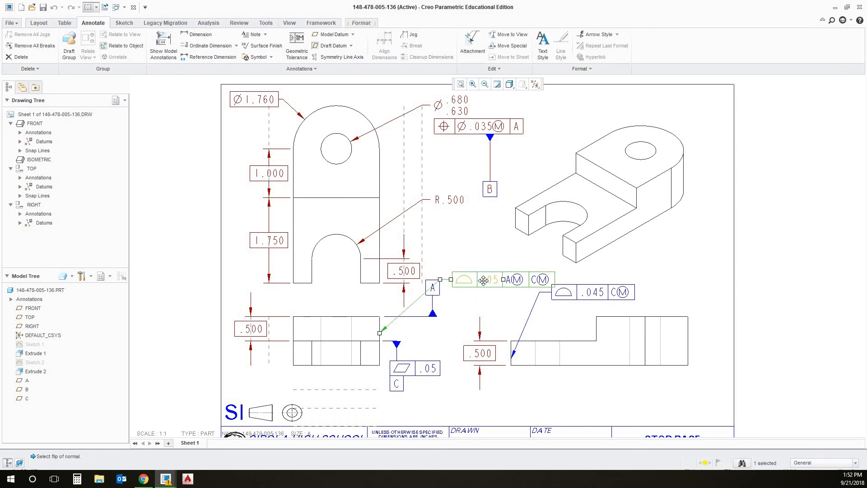
drag(485, 278, 251, 280)
click(433, 291)
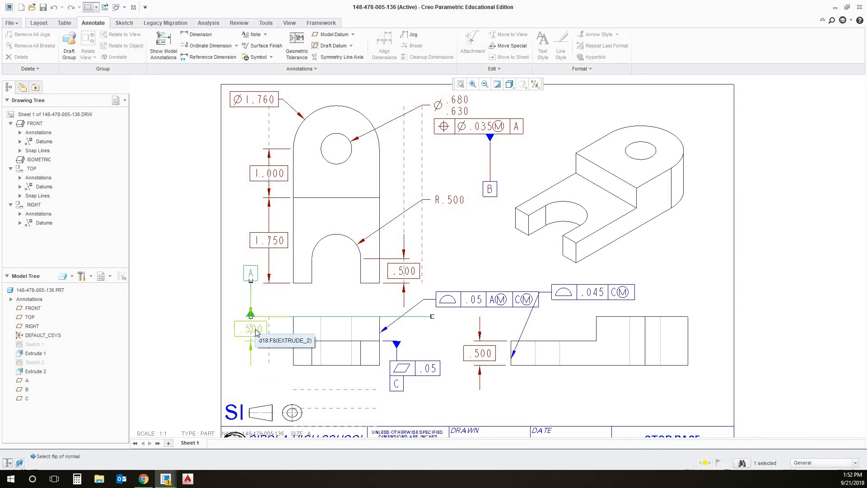
- Shift the front view's .500 height dimension farther left and shorten datum A's extension line to the part's left side
click(256, 329)
drag(252, 329, 248, 328)
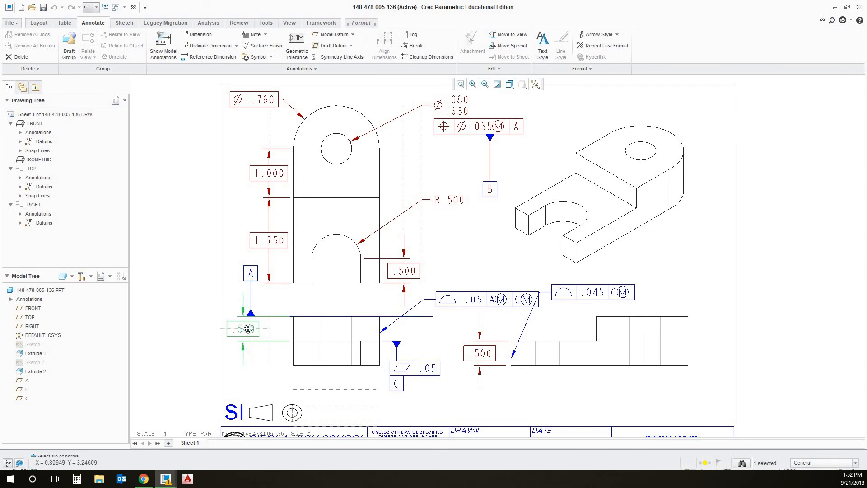
click(428, 317)
drag(312, 317, 289, 316)
- Move the .05 profile tolerance frame closer to the front view, clear of the .045 profile's leader
click(472, 302)
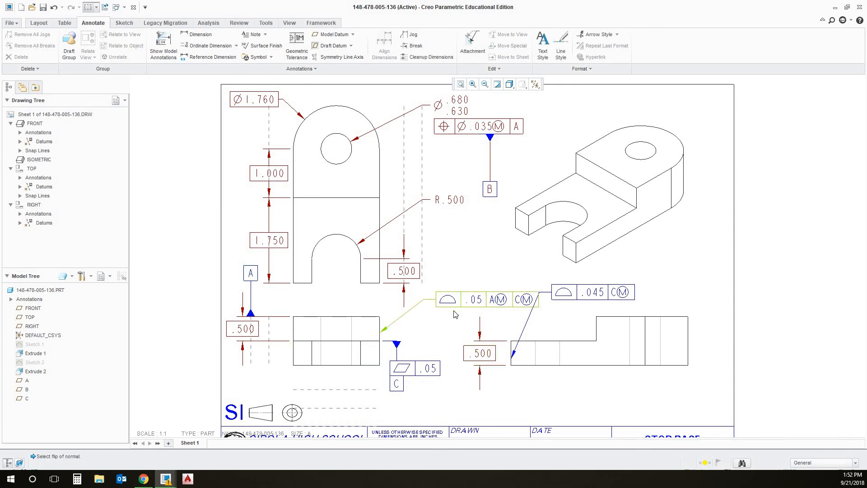
click(464, 307)
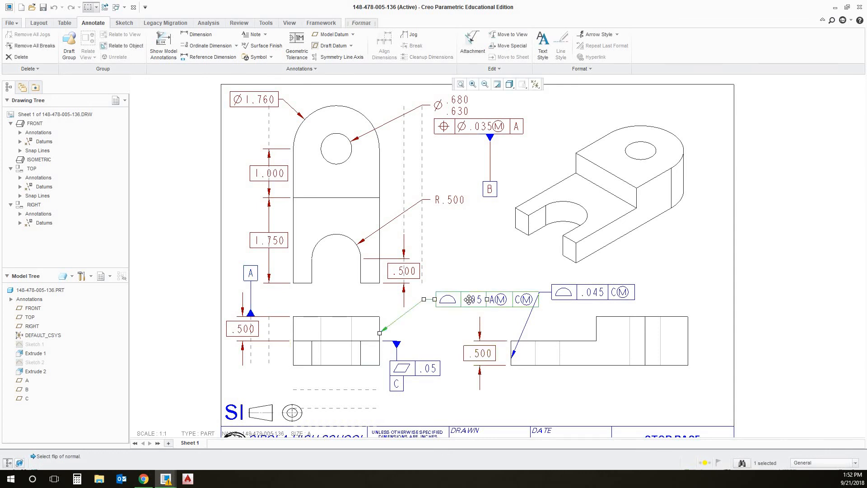
drag(462, 301, 442, 311)
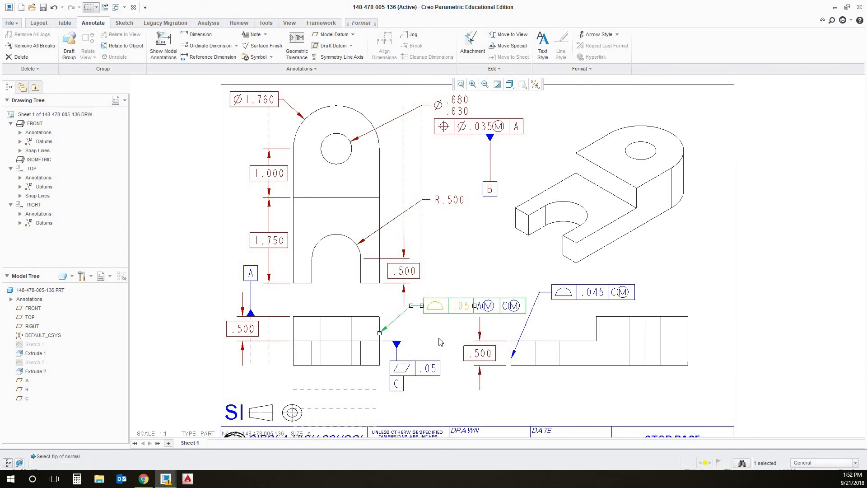
click(538, 424)
- Move the .045 profile tolerance frame below the right view, with its leader pointing up to the part's left edge
click(603, 292)
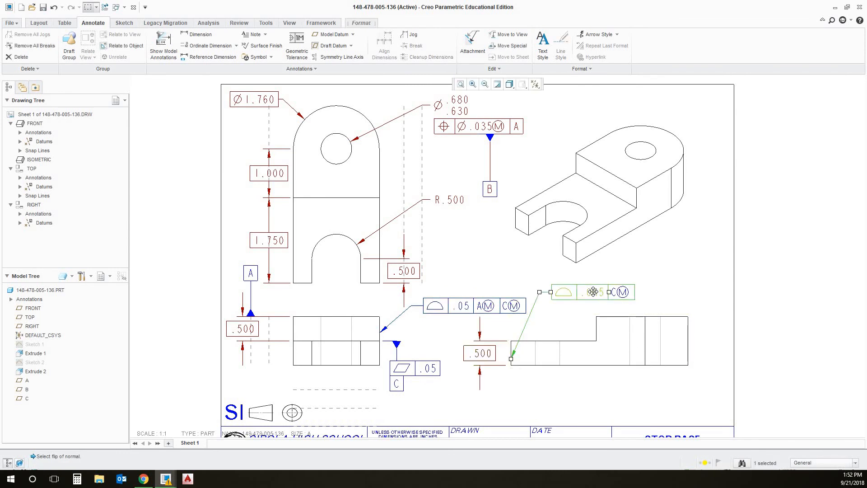
drag(603, 291, 600, 388)
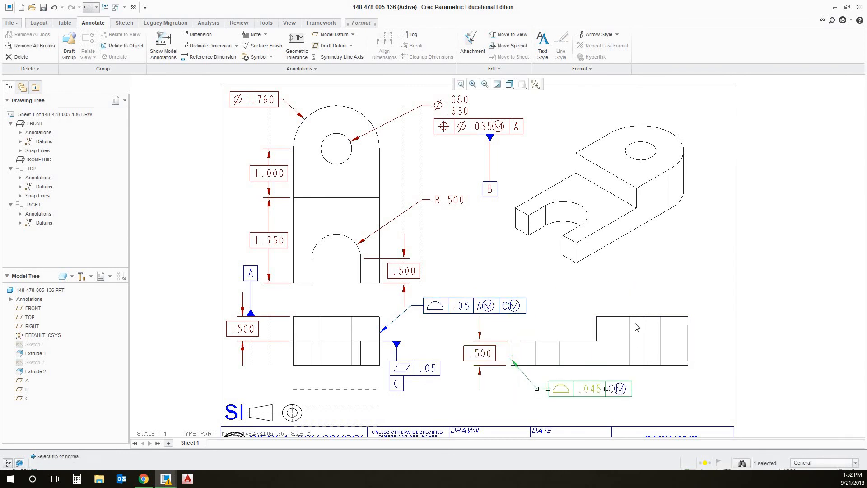
click(648, 295)
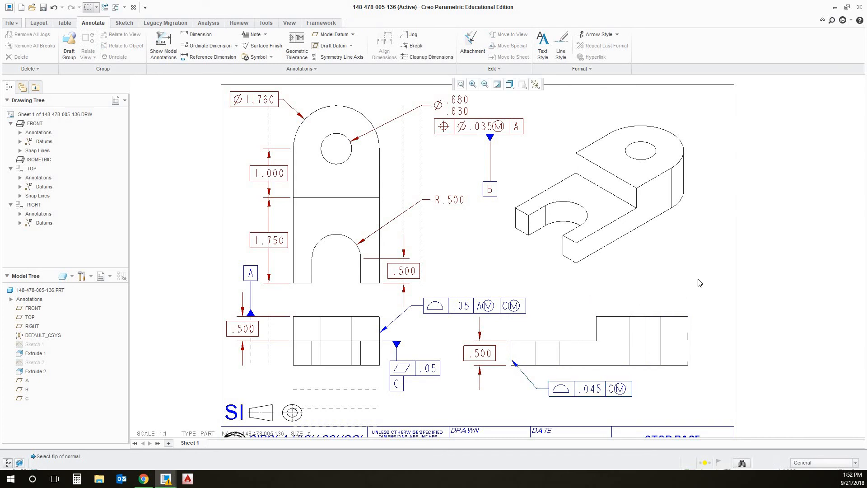
click(593, 394)
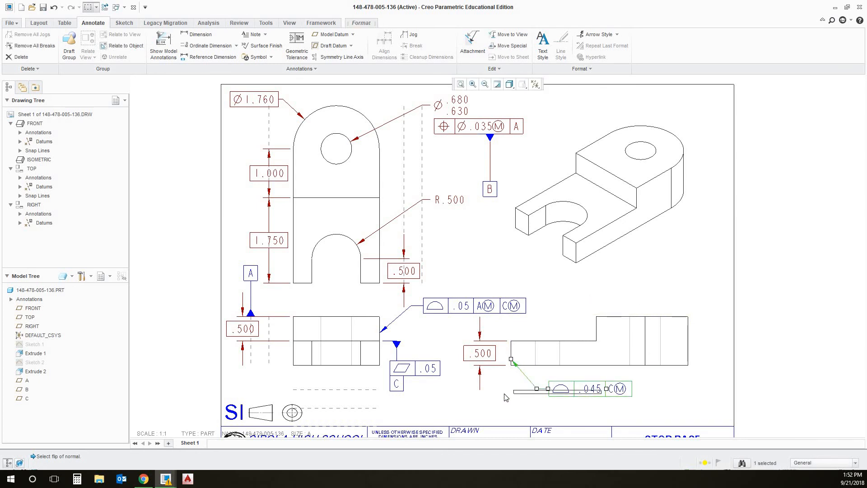
drag(579, 403, 543, 404)
click(588, 389)
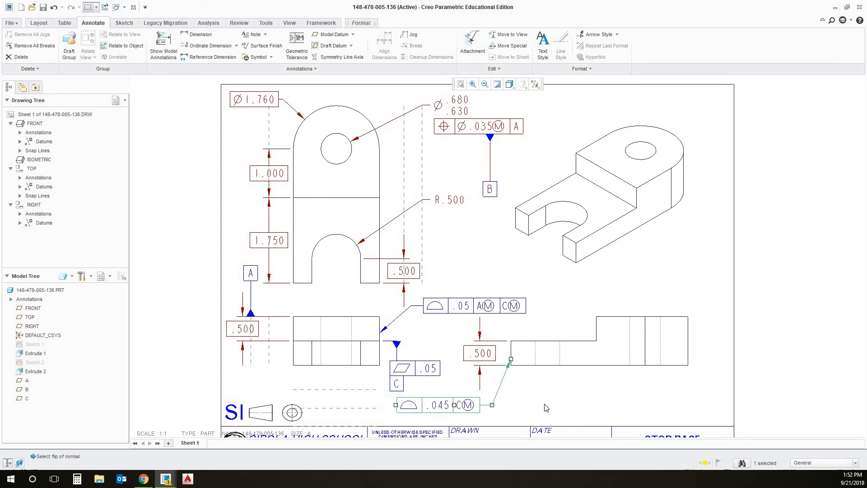
click(548, 392)
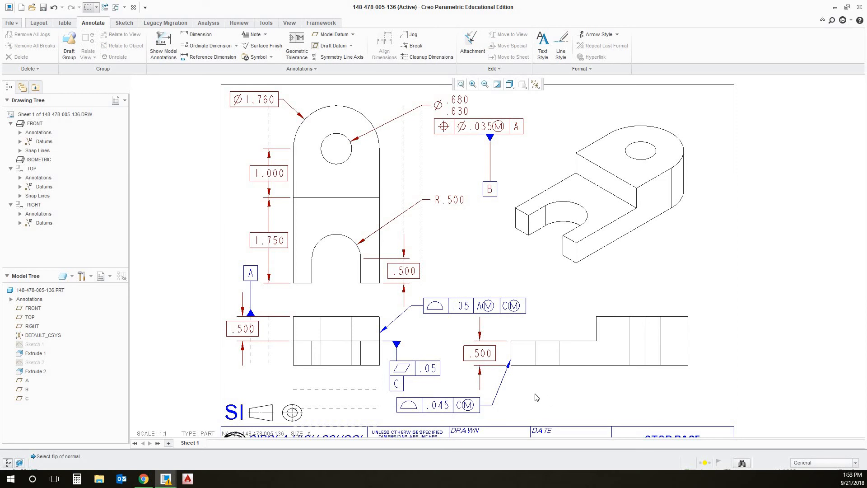
- Change the .045 profile tolerance's placement type to Dimension and attach it to the right view's .500 dimension
scroll(536, 398, down, 2)
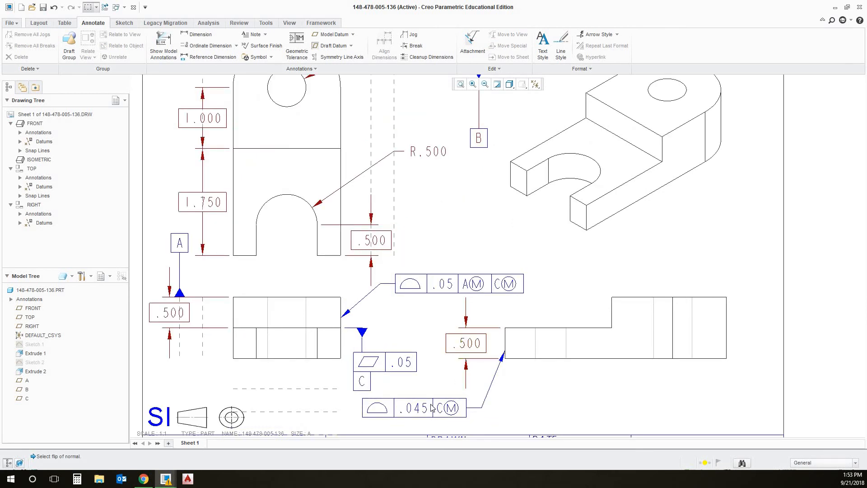
double_click(414, 411)
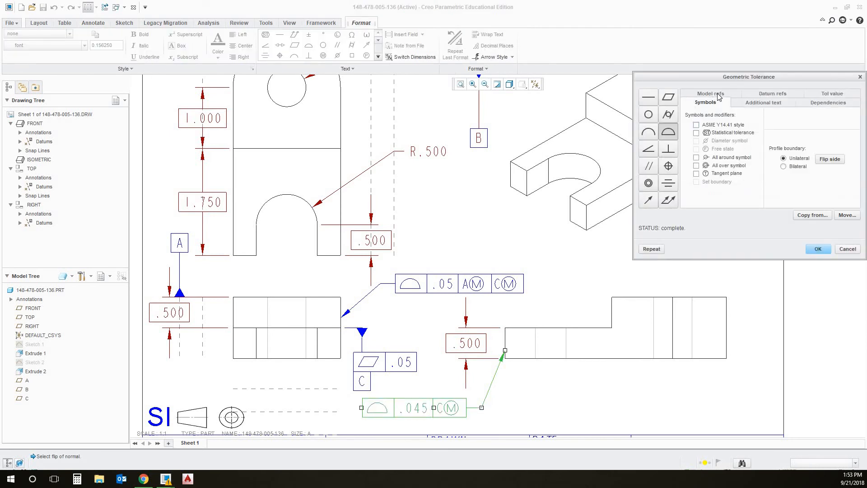
click(718, 94)
click(835, 156)
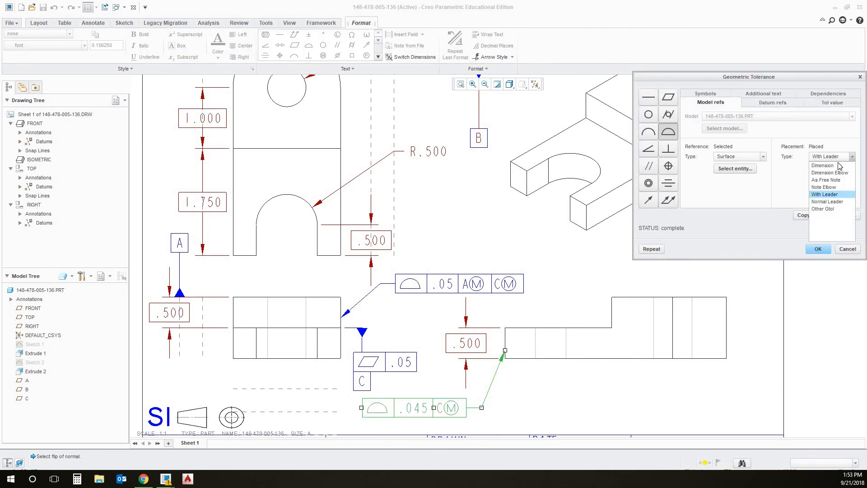
click(830, 168)
click(477, 347)
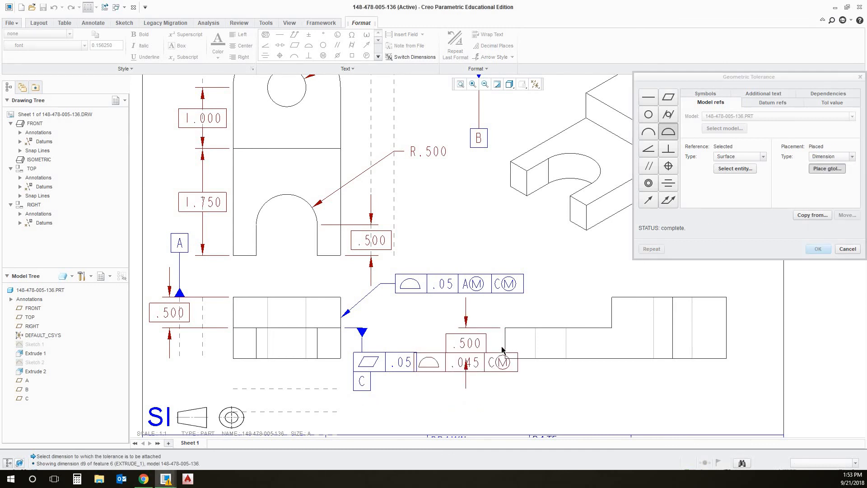
click(817, 249)
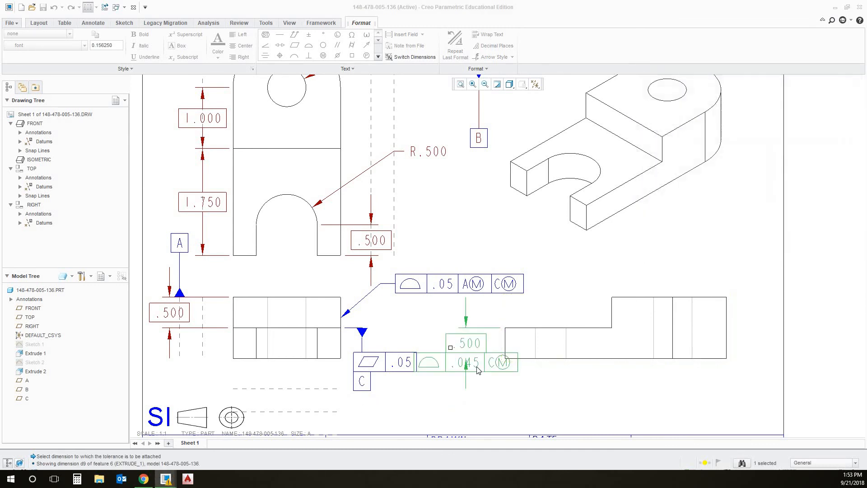
- Move the right view's .500 dimension and its attached .045 profile frame below the view's lower-left corner
click(467, 321)
click(467, 321)
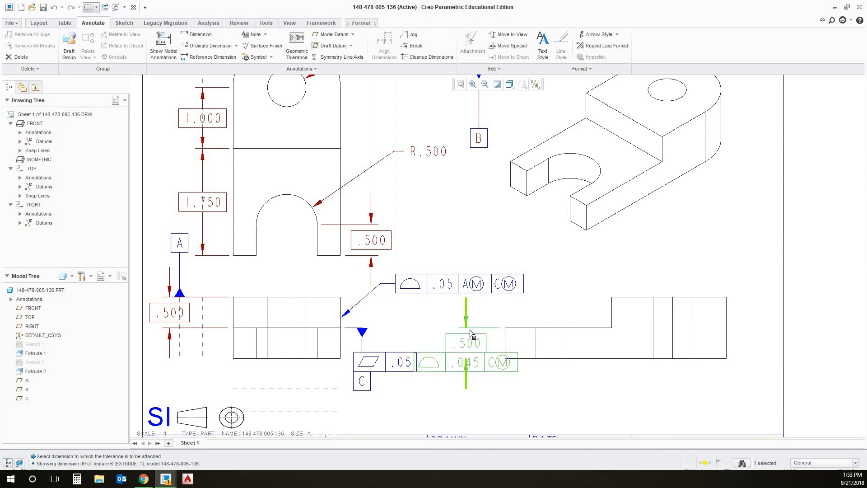
drag(468, 321, 513, 387)
click(605, 382)
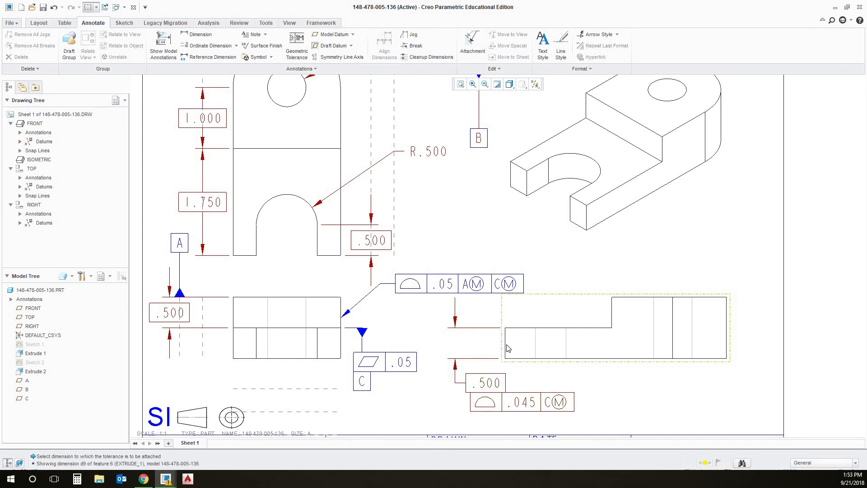
scroll(469, 312, down, 3)
scroll(417, 273, up, 2)
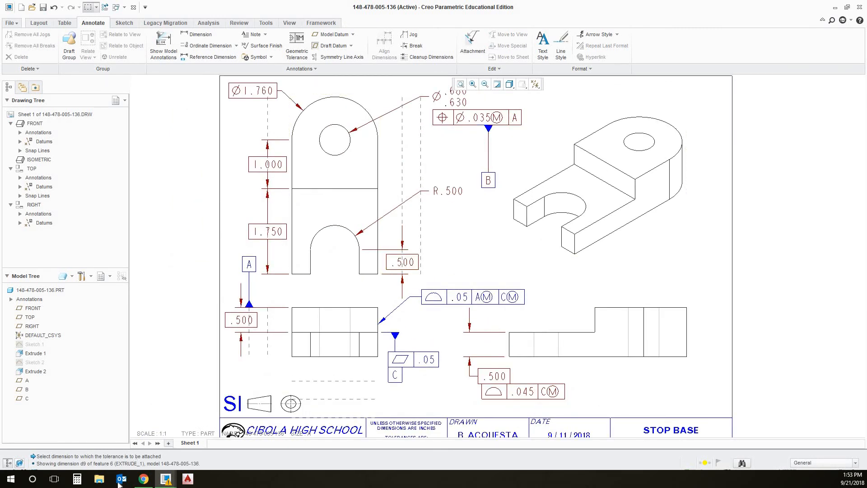
- Check the assignment page for the slot and arc requirement, and start a surface profile geometric tolerance with an overall tolerance of 0.05
click(143, 478)
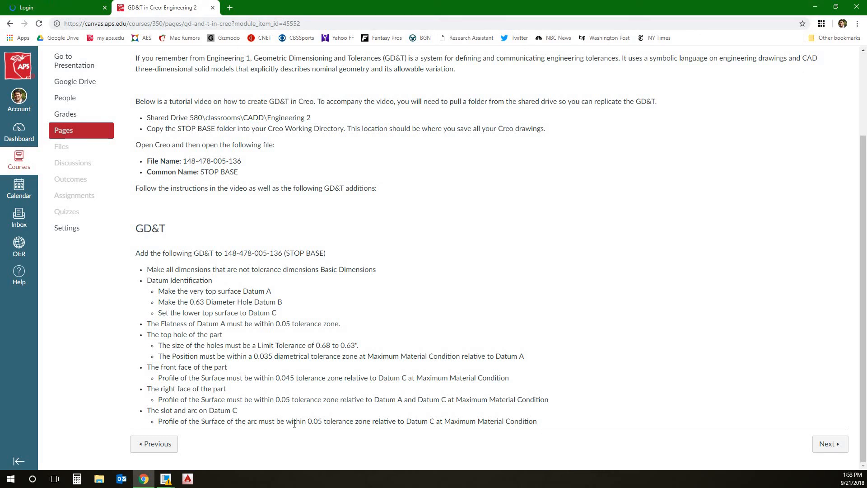
click(814, 6)
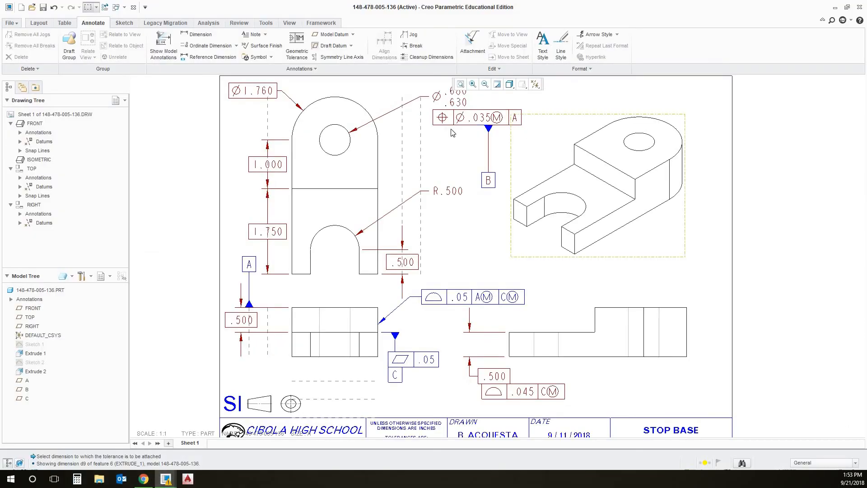
click(296, 45)
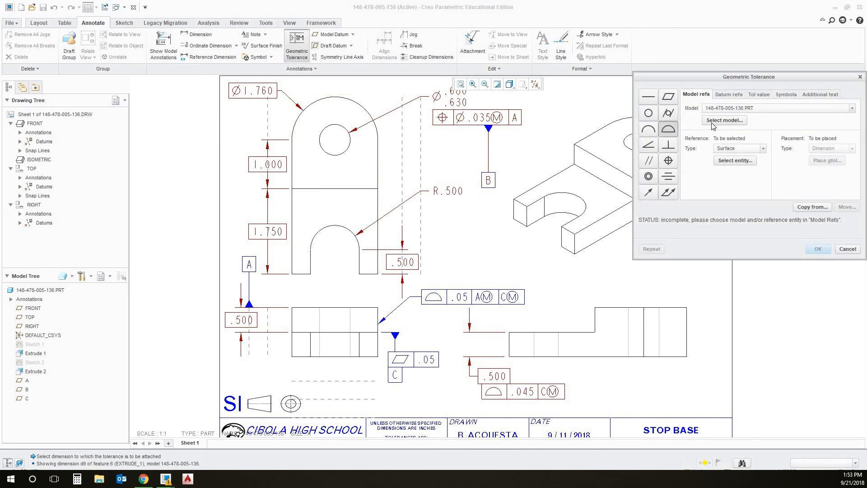
click(759, 94)
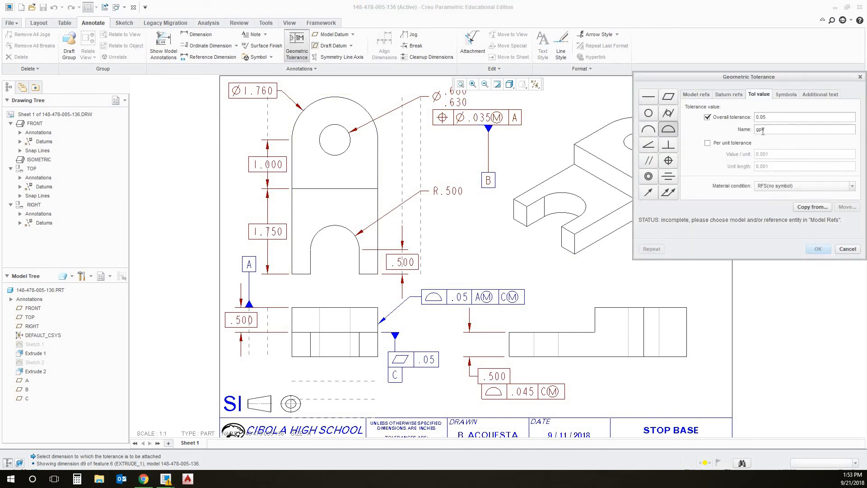
click(729, 94)
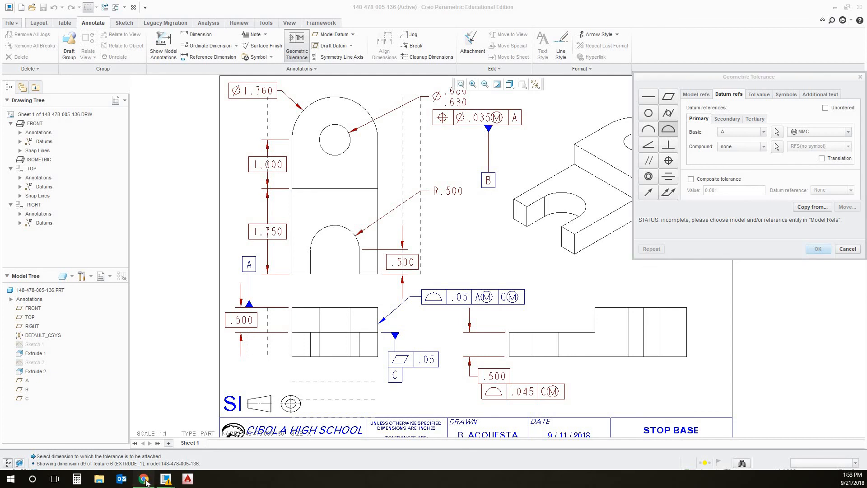
- Recheck the assignment's datum requirement and set the new profile tolerance's primary datum reference to C at MMC with no secondary datum
click(144, 480)
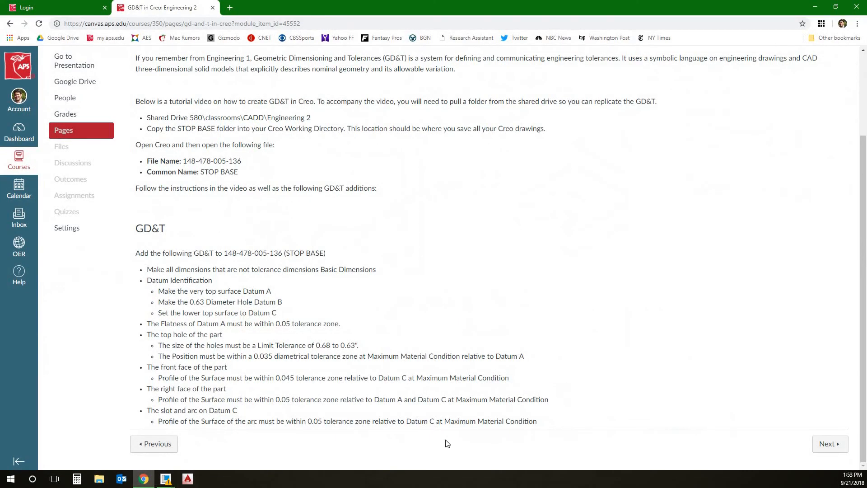
click(815, 8)
click(738, 132)
click(736, 163)
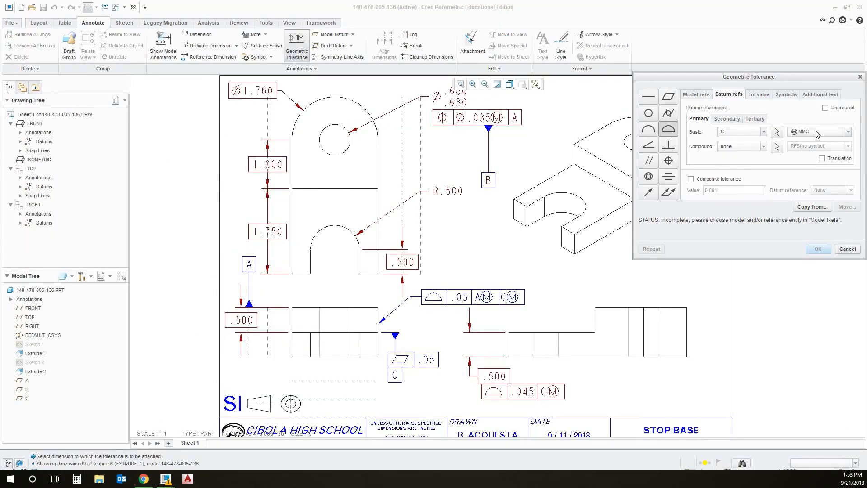
click(727, 119)
click(757, 132)
click(732, 141)
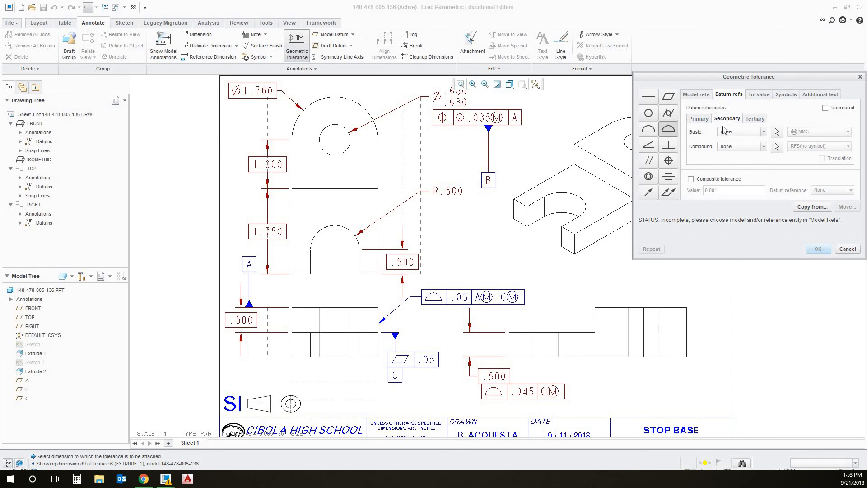
click(702, 120)
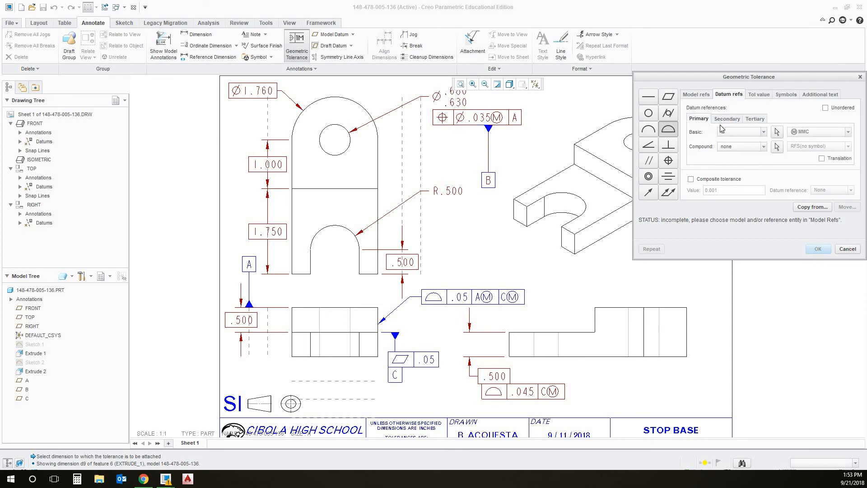
- Reference the slot's arc surface in the top view and attach the profile tolerance to the R.500 dimension
click(695, 96)
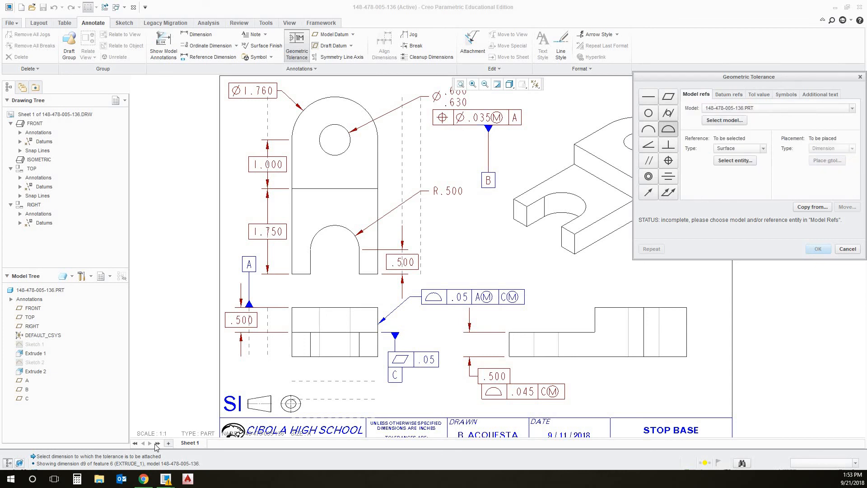
click(744, 150)
click(745, 152)
click(735, 161)
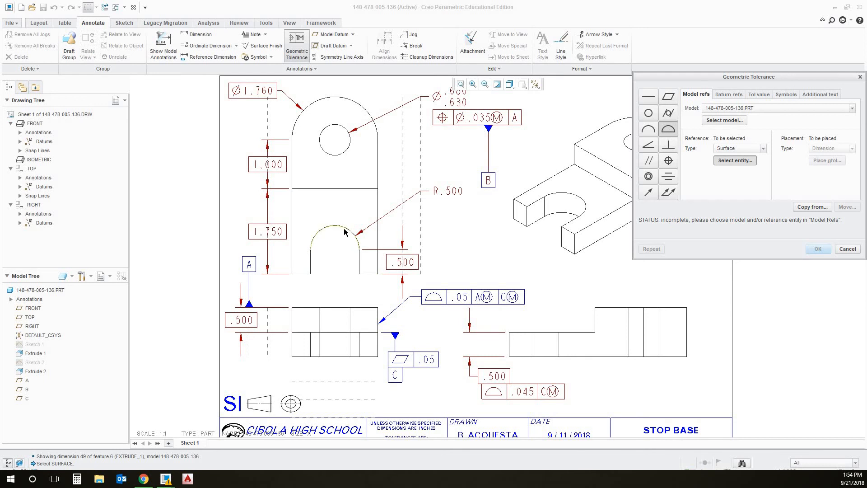
click(353, 244)
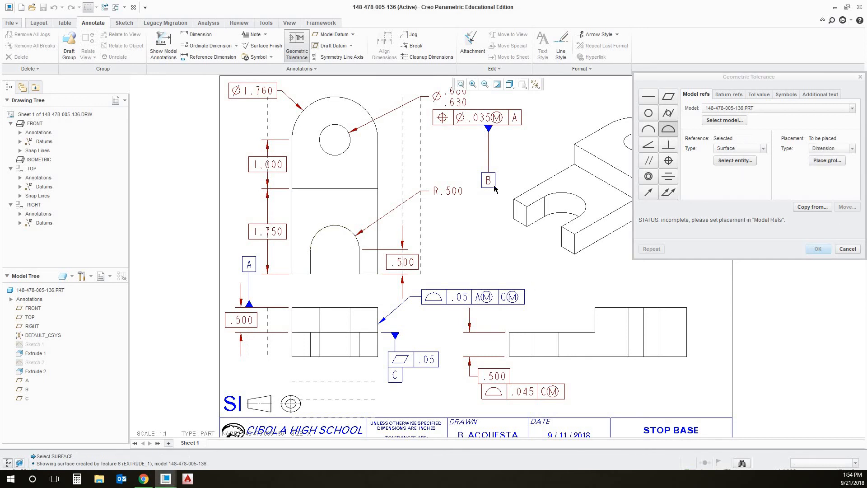
click(825, 161)
click(457, 191)
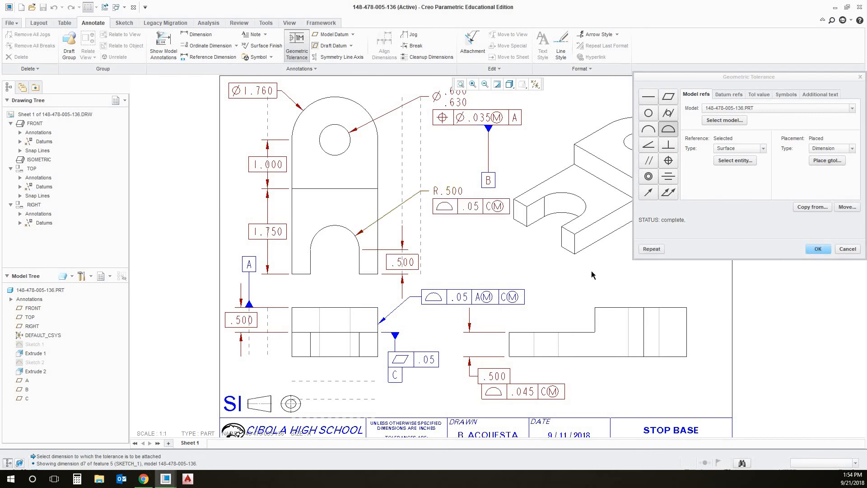
click(819, 248)
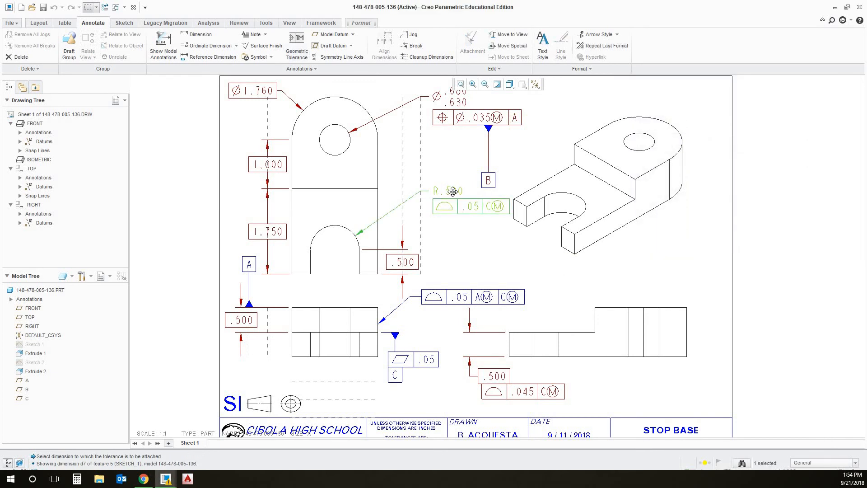
- Move the R.500 dimension and its attached profile frame slightly closer to the top view
drag(453, 192, 436, 195)
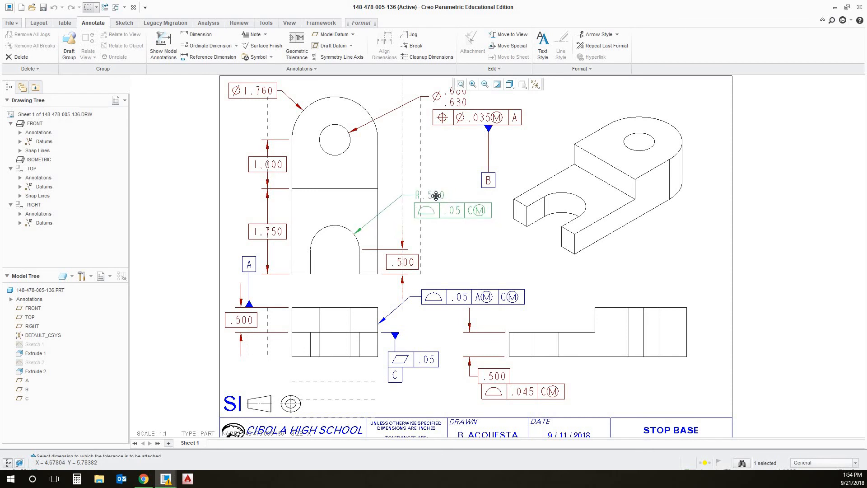
click(501, 247)
scroll(479, 242, up, 1)
mouse_move(534, 260)
middle_down()
mouse_move(503, 251)
mouse_move(512, 253)
middle_up()
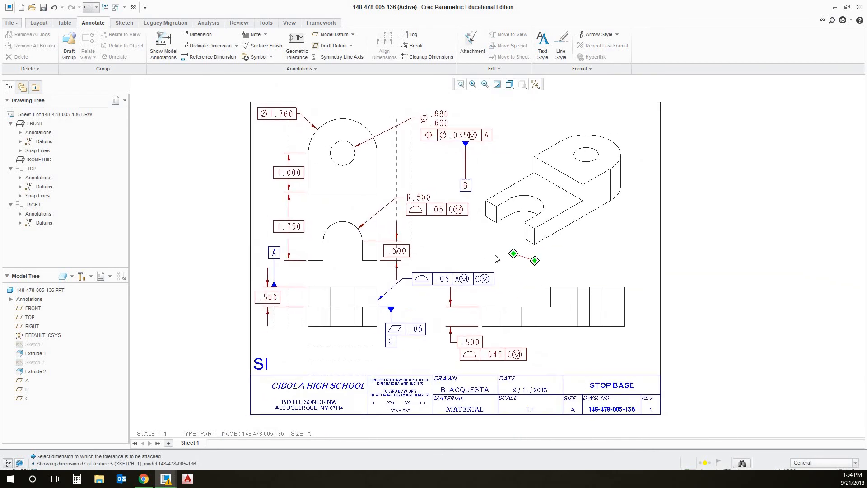
- Save the drawing 148-478-005-136.DRW in the STOP BASE folder, accepting the conflict about the model not being regenerated
click(43, 7)
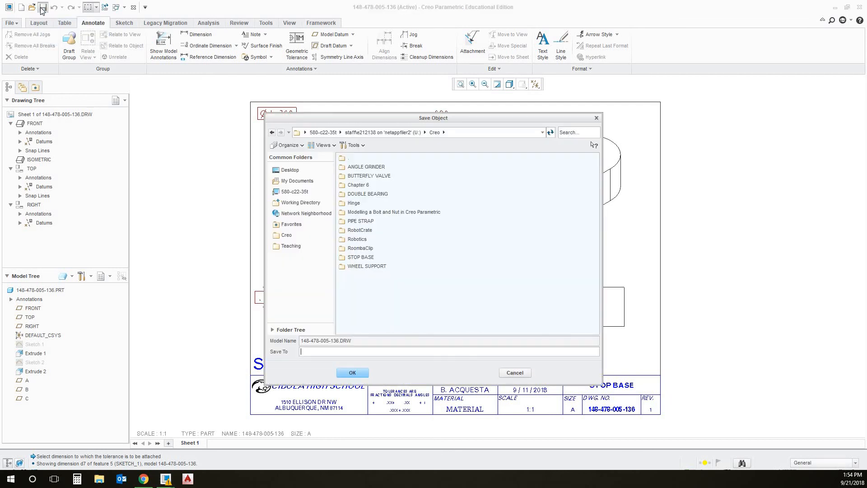
double_click(367, 261)
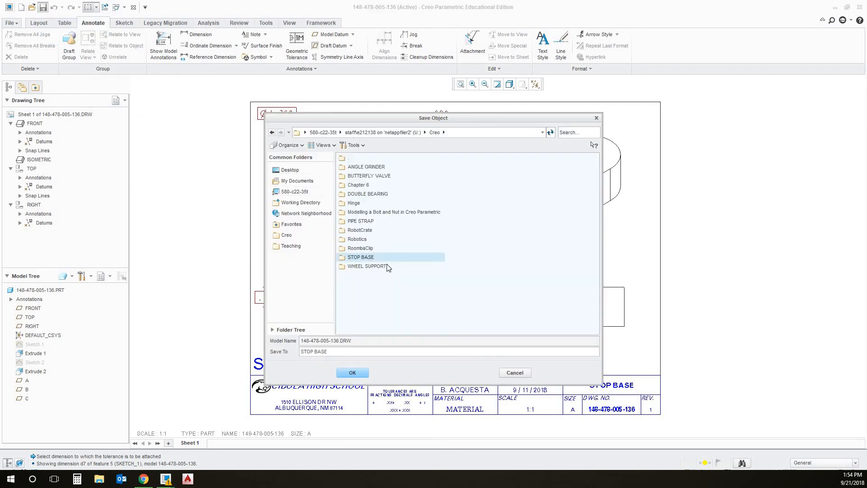
click(361, 376)
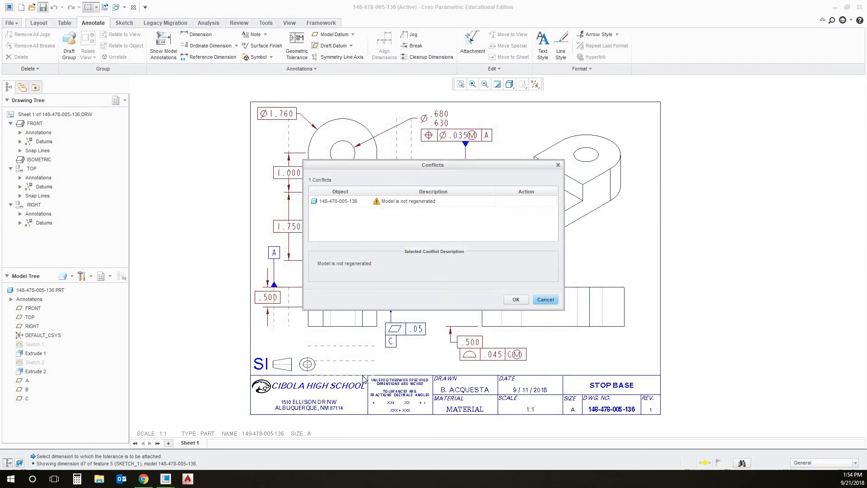
click(516, 299)
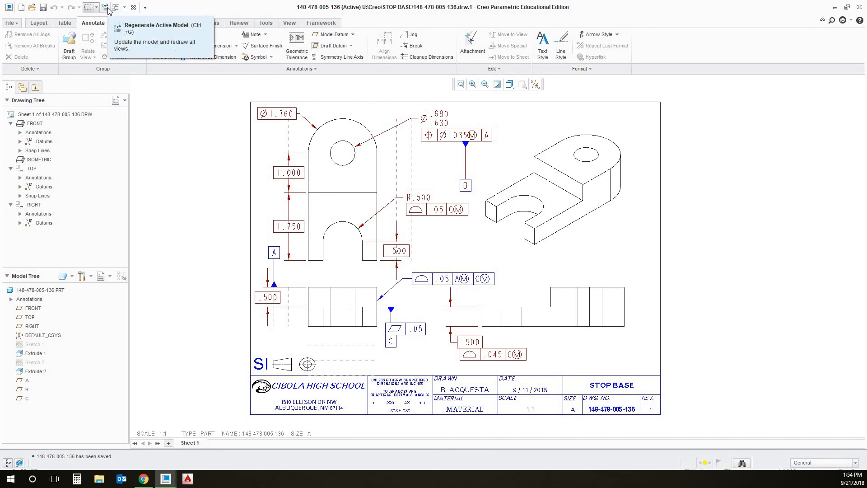
- Regenerate the active model and save the drawing again
click(106, 8)
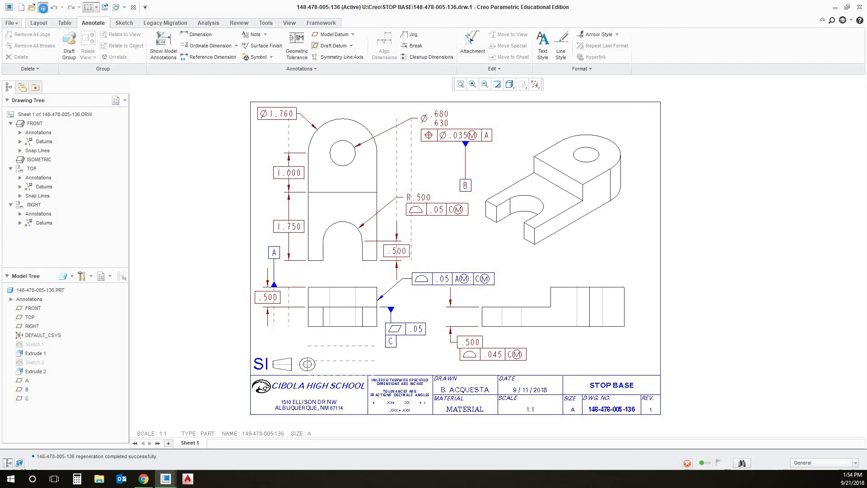
click(43, 8)
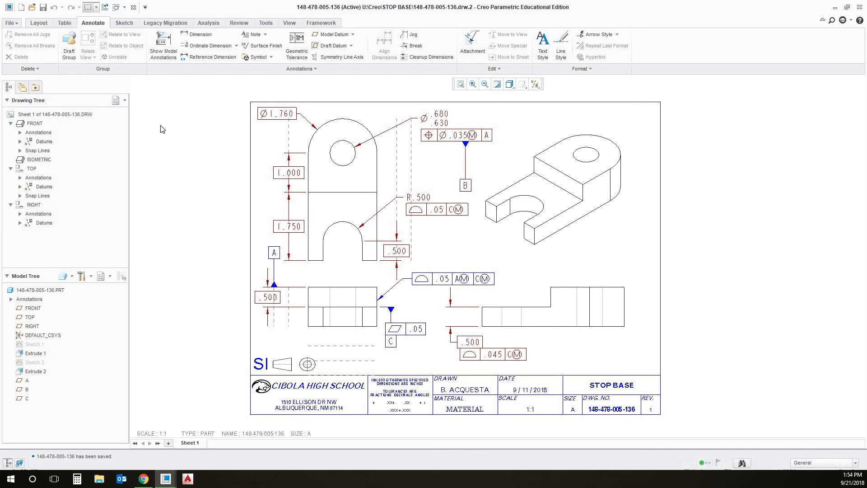
click(125, 8)
click(144, 18)
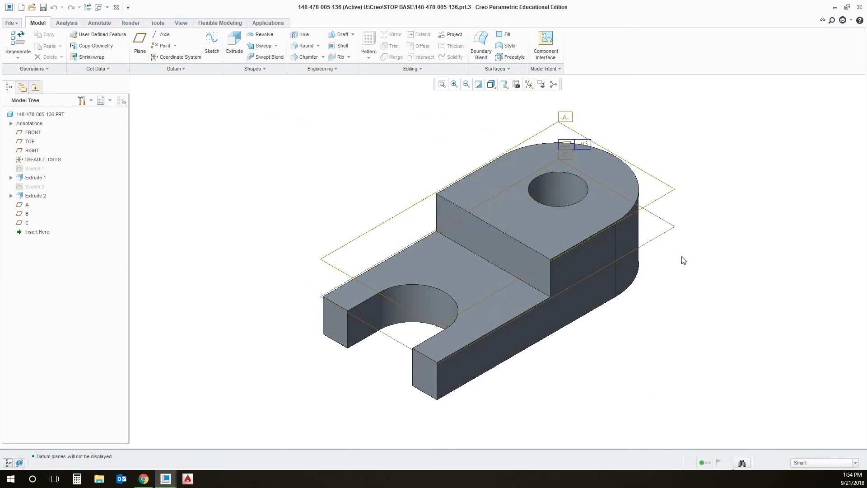
mouse_move(693, 339)
ctrl+middle_down()
mouse_move(690, 329)
mouse_move(690, 338)
ctrl+middle_up()
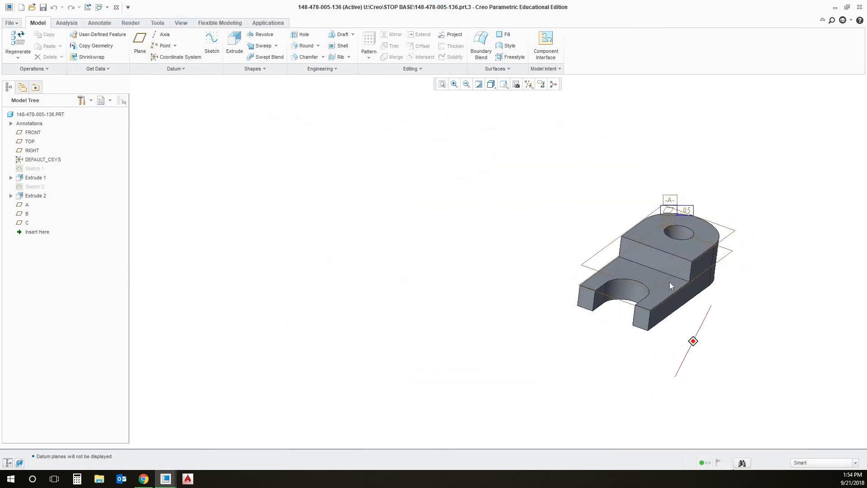
shift+middle_drag(680, 252, 523, 238)
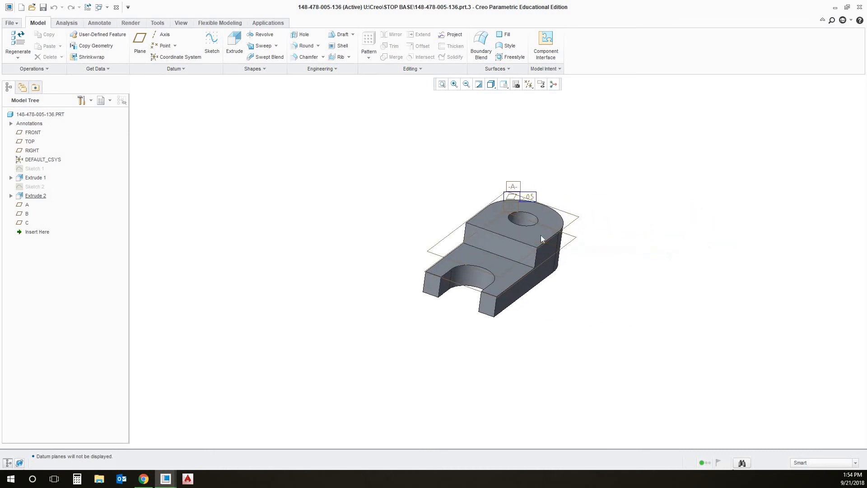
scroll(540, 235, down, 2)
middle_drag(637, 253, 601, 296)
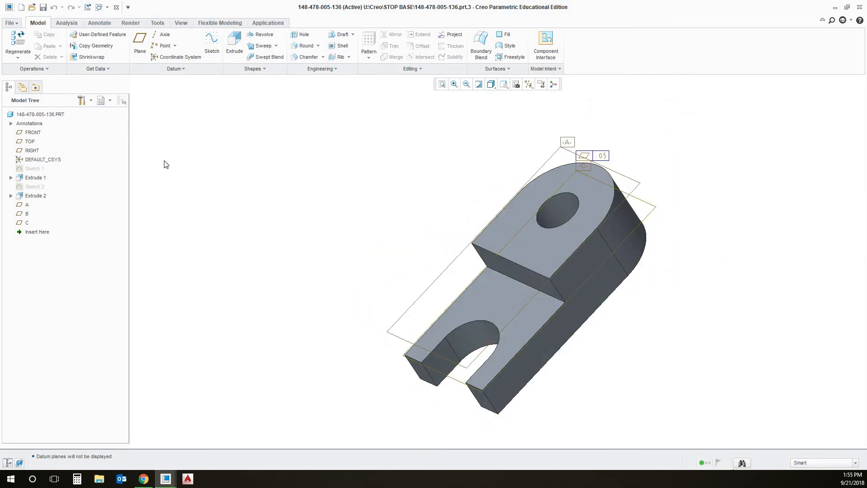
click(99, 7)
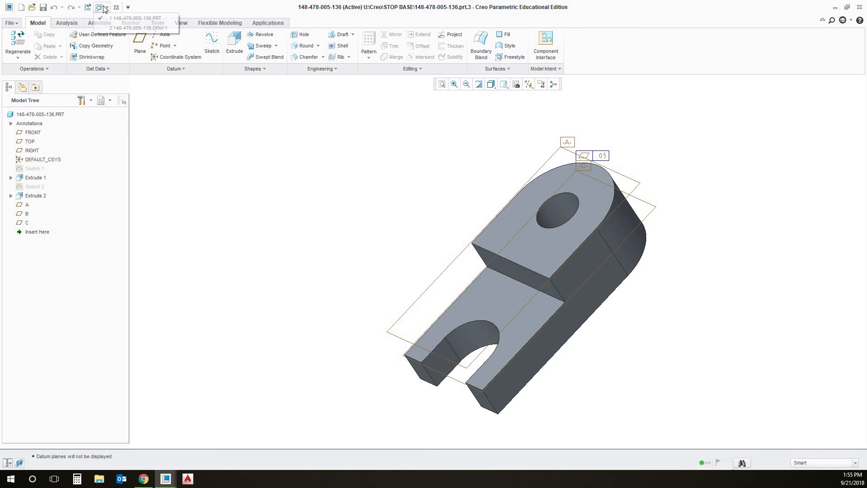
click(136, 28)
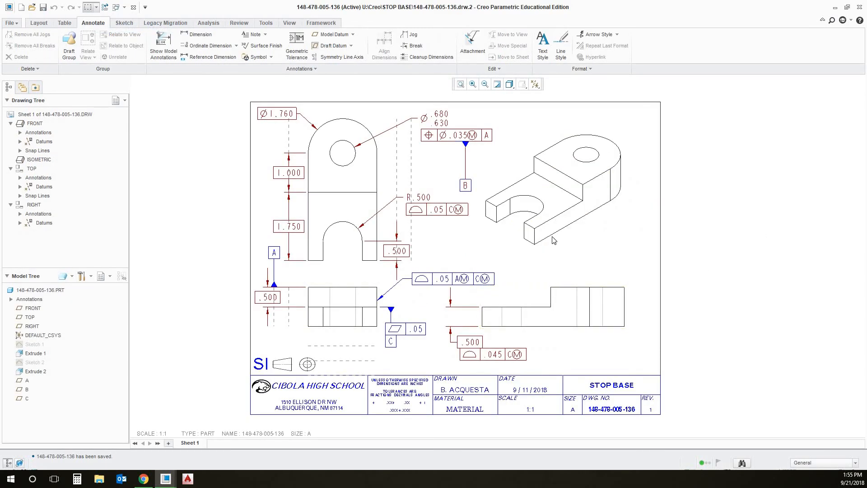
- Show the model axes A_1, A_2 and A_3 as centerlines in the top view
click(365, 128)
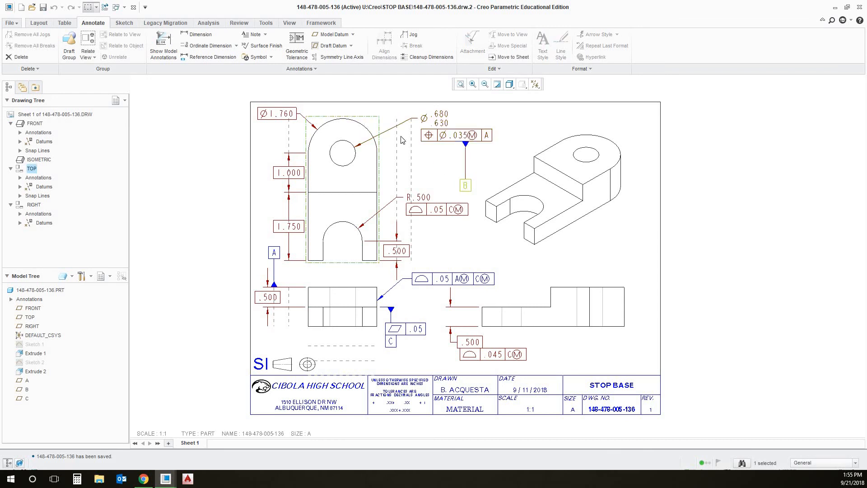
right_click(371, 124)
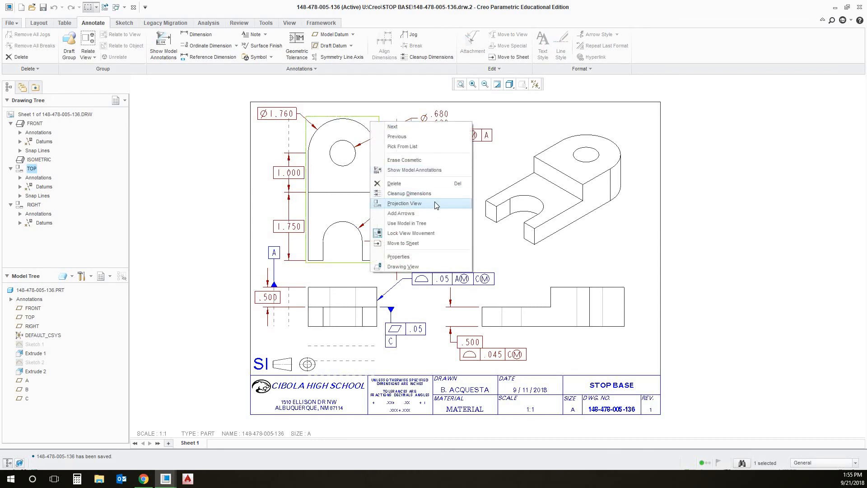
click(425, 170)
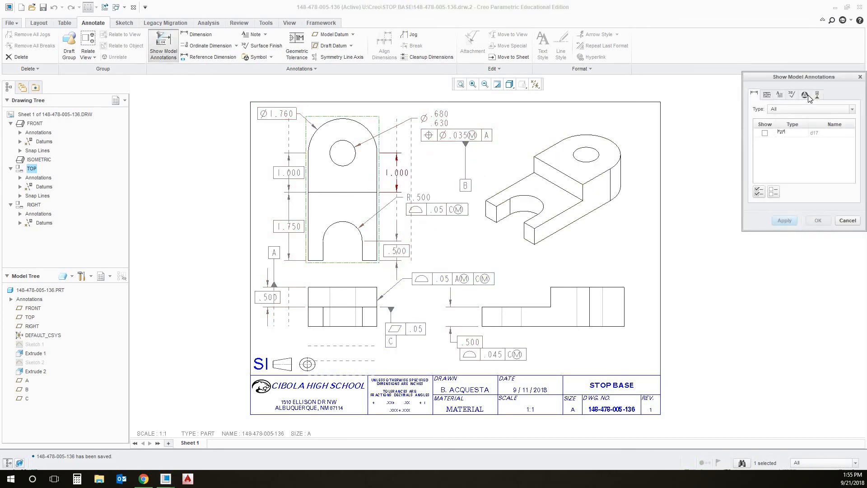
click(804, 94)
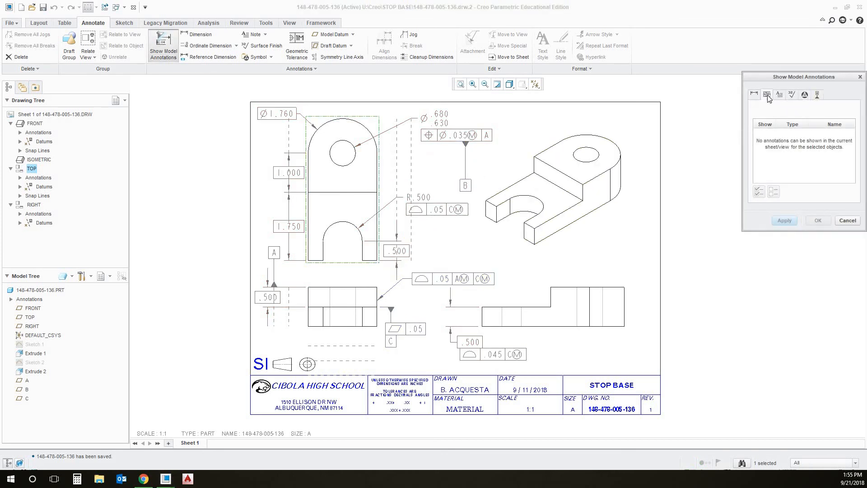
click(754, 94)
click(817, 95)
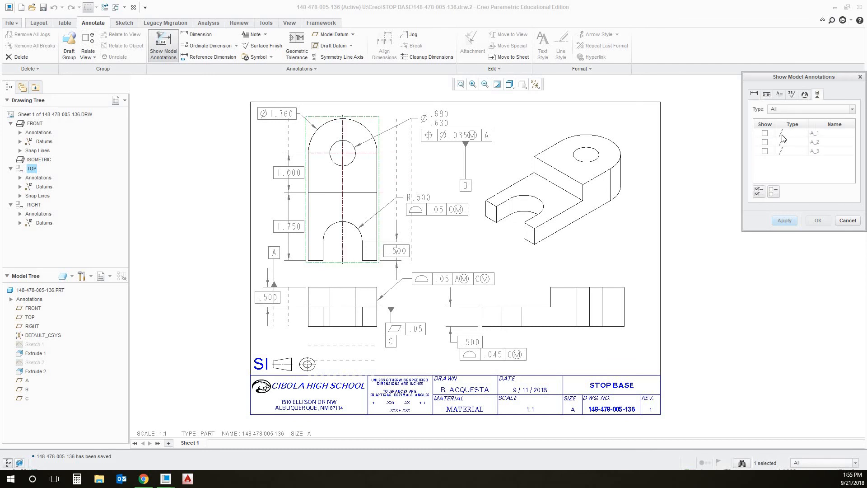
click(765, 133)
click(764, 141)
click(765, 151)
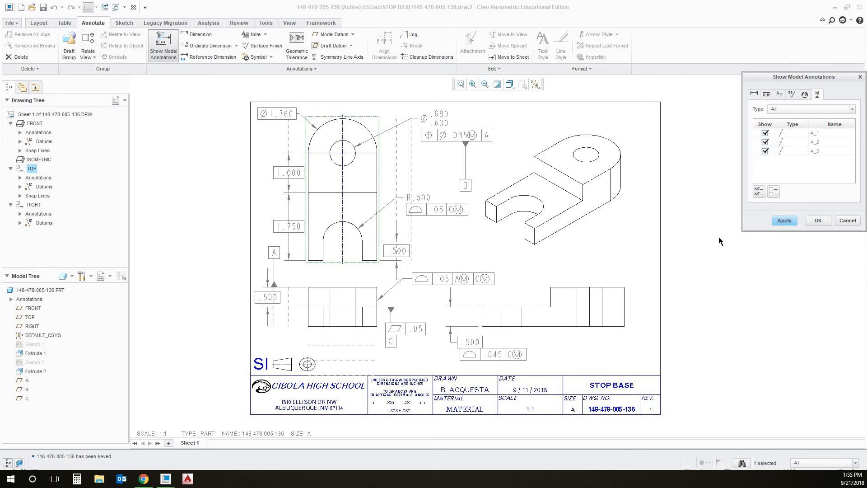
click(785, 221)
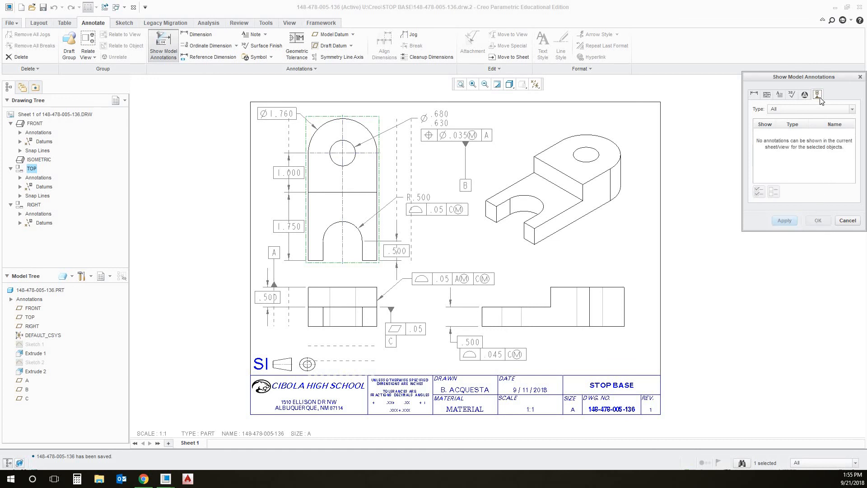
- Show model axis A_1 as a centerline in the front view
click(861, 80)
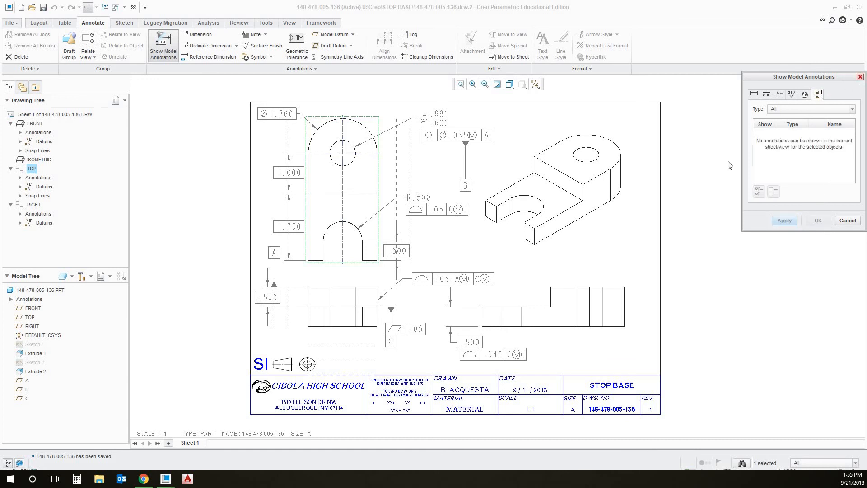
click(349, 330)
right_click(349, 328)
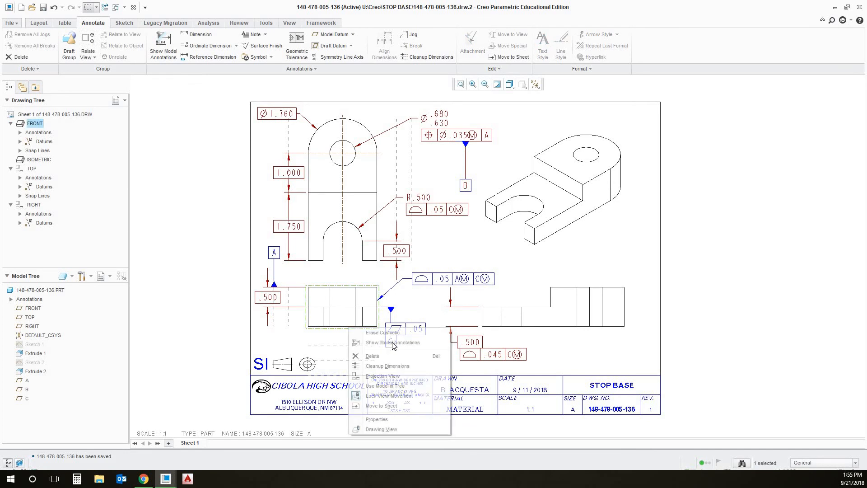
click(392, 343)
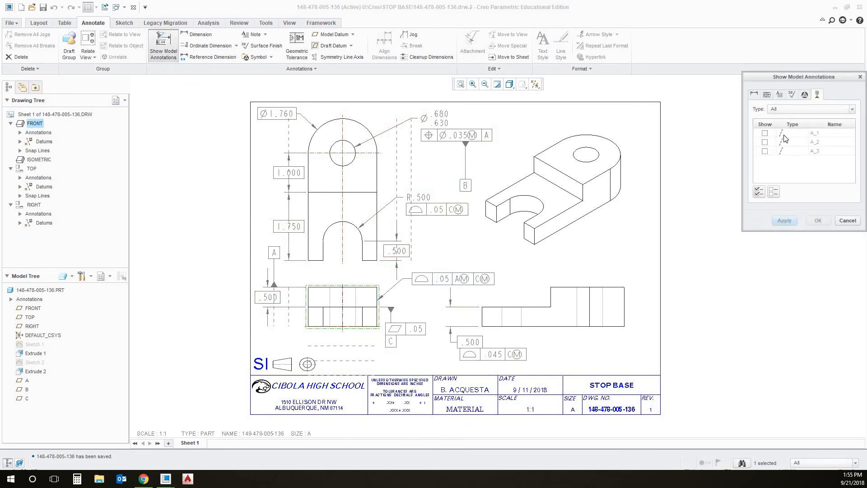
click(764, 134)
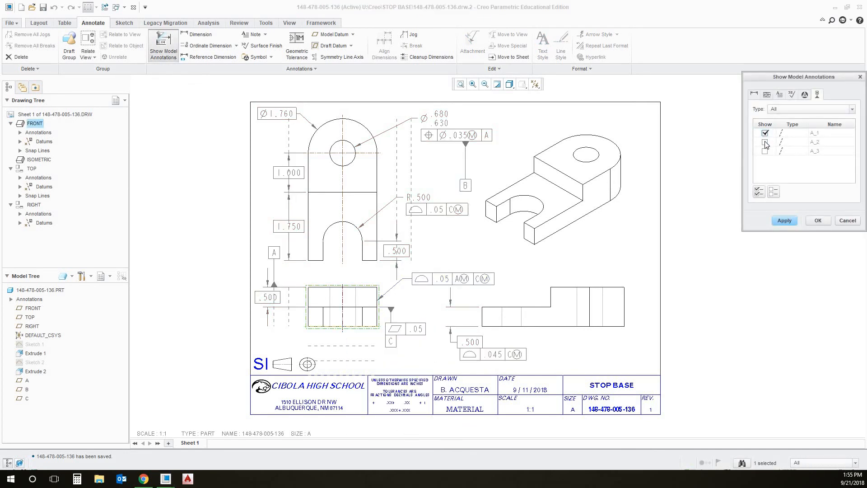
click(765, 142)
click(784, 220)
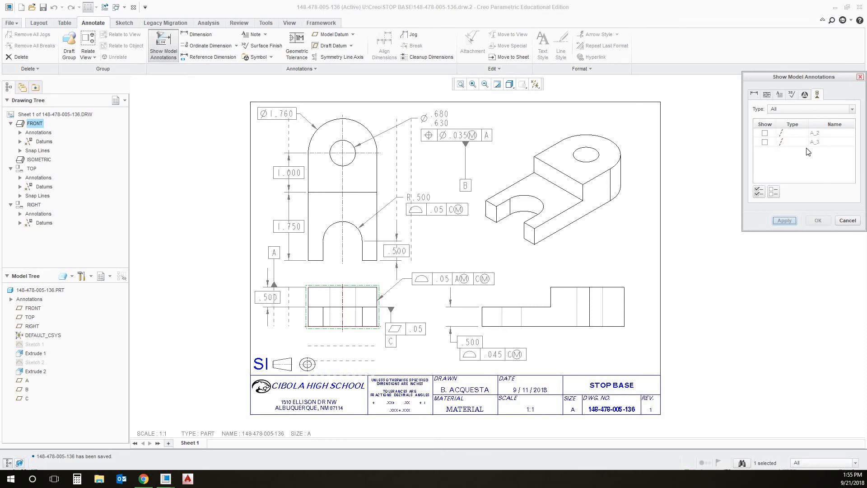
click(859, 77)
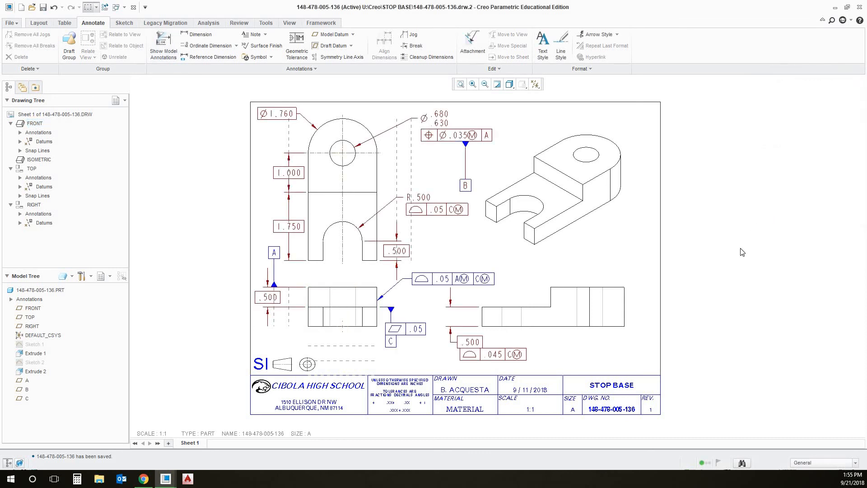
- Show model axis A_1 as a centerline in the right view
click(588, 334)
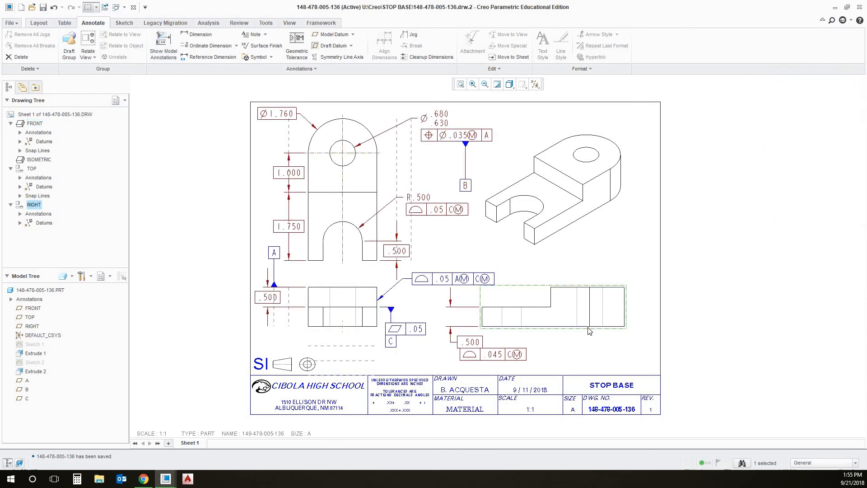
right_click(589, 333)
click(632, 224)
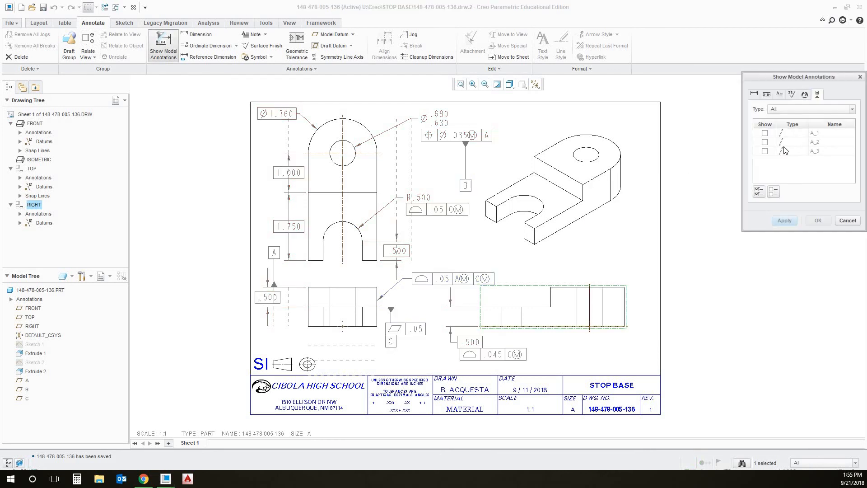
click(765, 134)
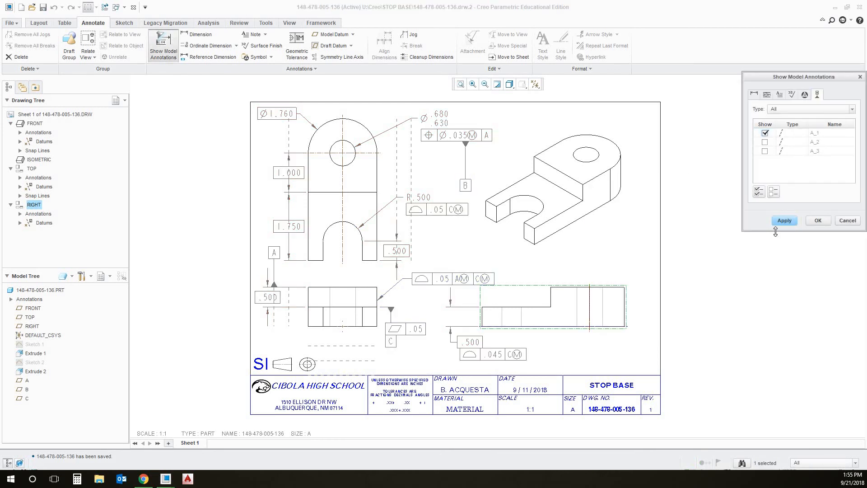
click(784, 220)
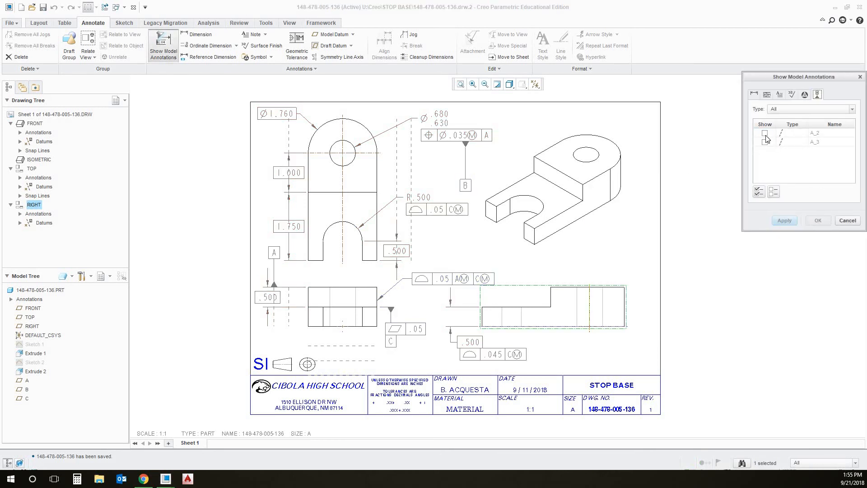
click(765, 134)
click(765, 135)
click(763, 143)
click(764, 143)
click(764, 132)
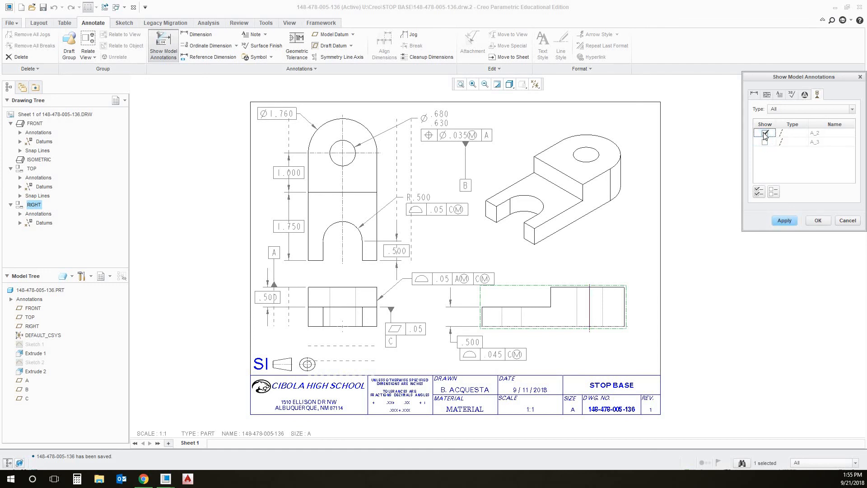
click(765, 133)
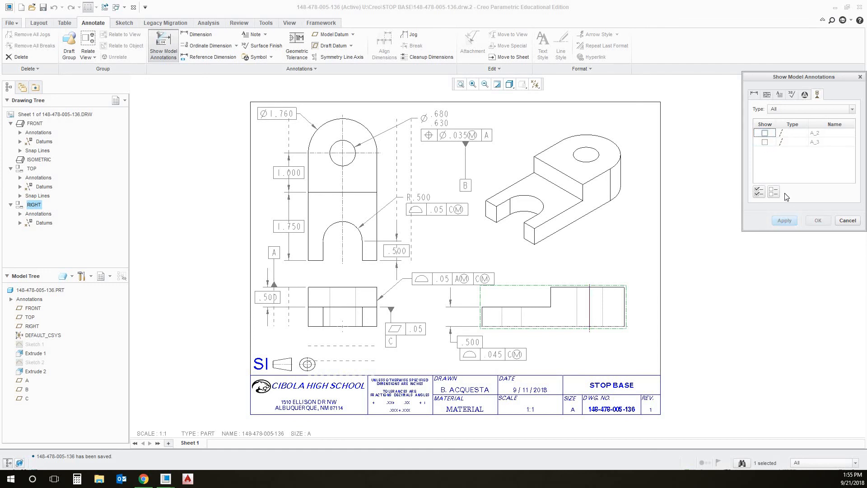
click(846, 220)
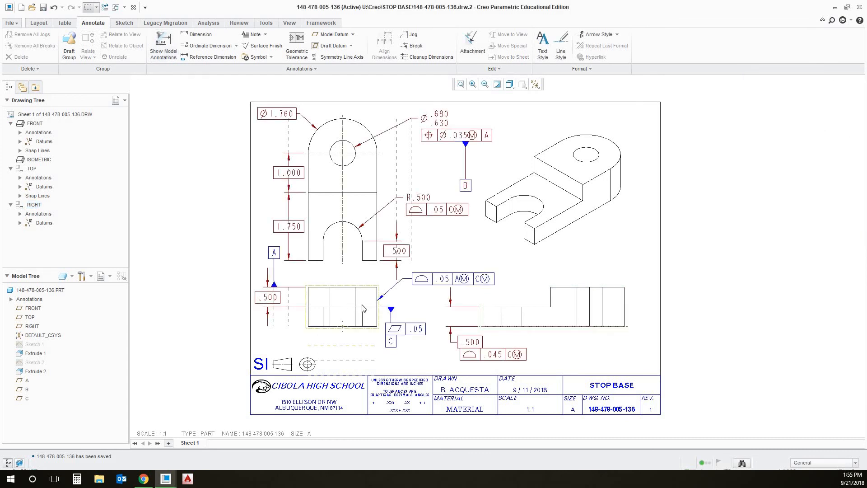
- Show model axis A_2 as a centerline in the front view
click(371, 291)
right_click(371, 291)
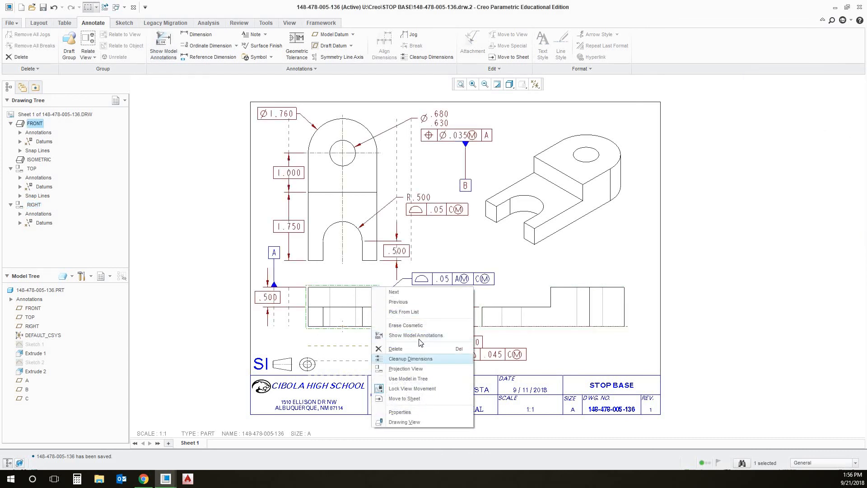
click(406, 339)
click(764, 133)
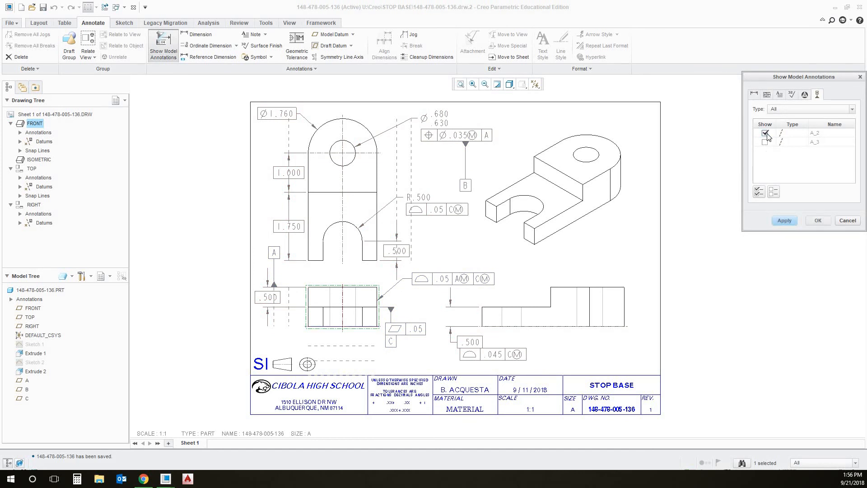
click(783, 220)
click(729, 303)
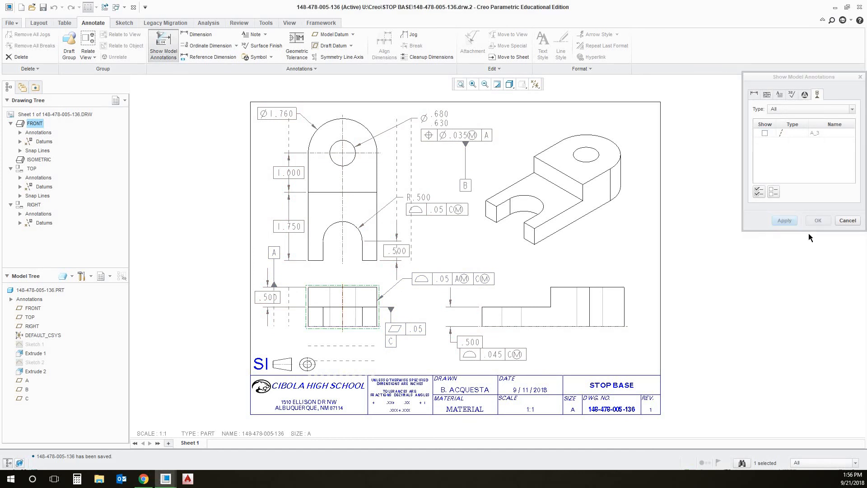
click(847, 221)
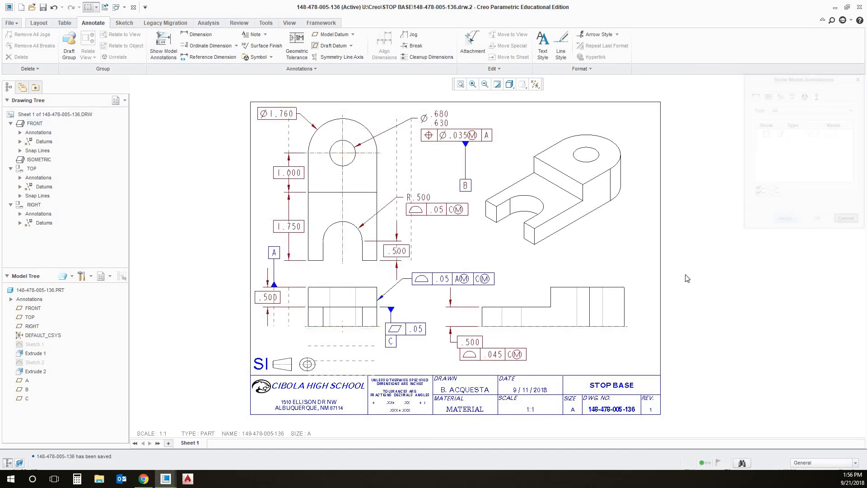
- Add the remaining model axis A_3 to the front view as a centerline
right_click(344, 293)
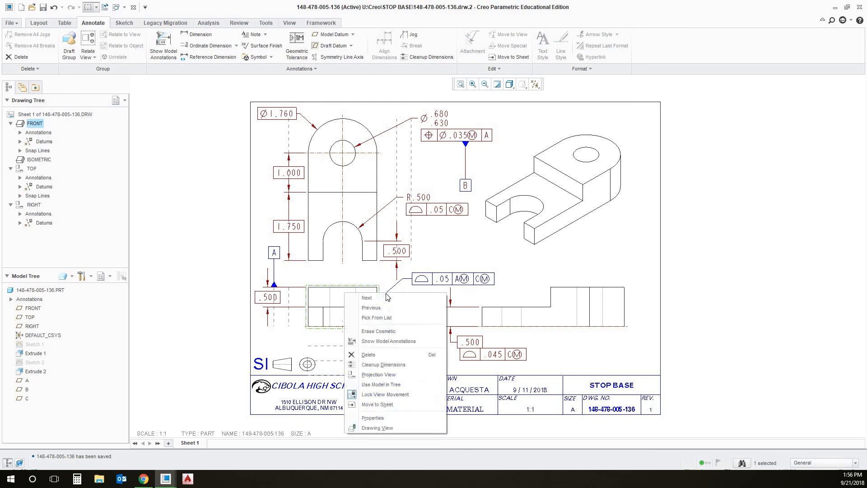
click(399, 343)
click(764, 133)
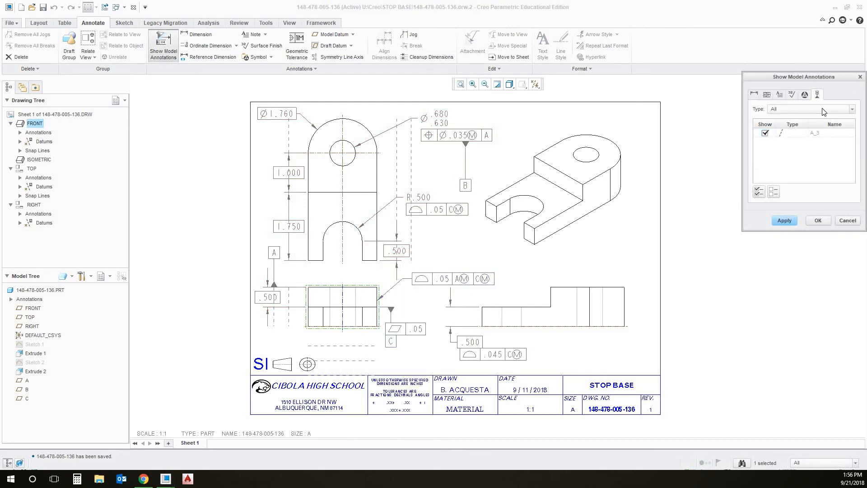
click(816, 222)
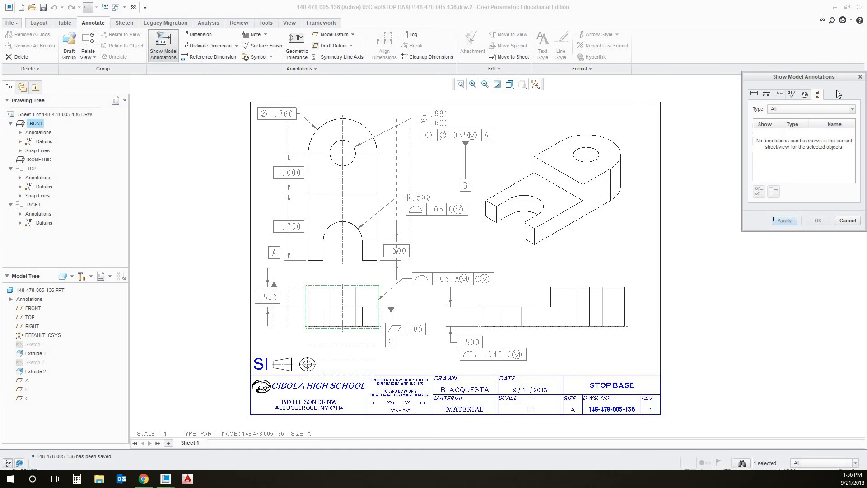
click(859, 79)
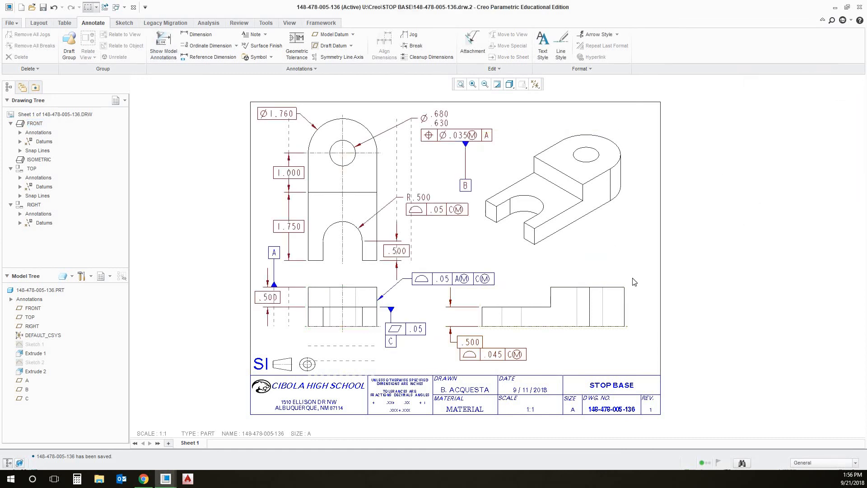
- Show model axis A_2 as a centerline in the right view
click(604, 294)
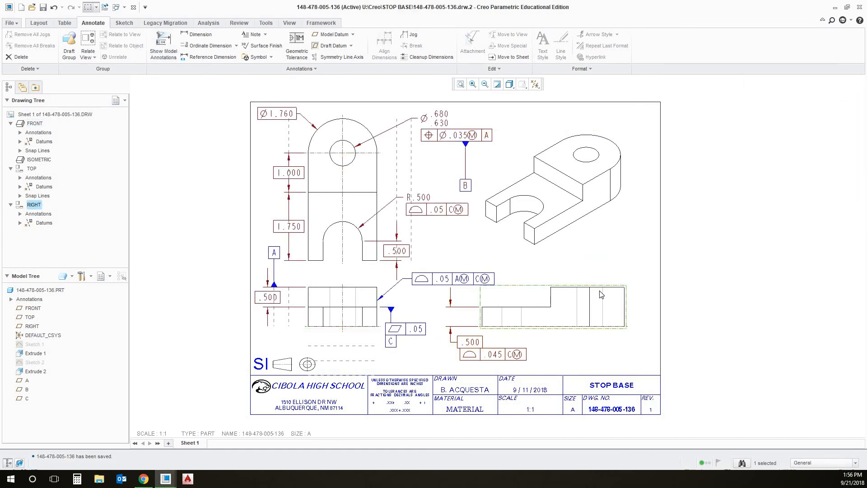
right_click(600, 293)
click(632, 350)
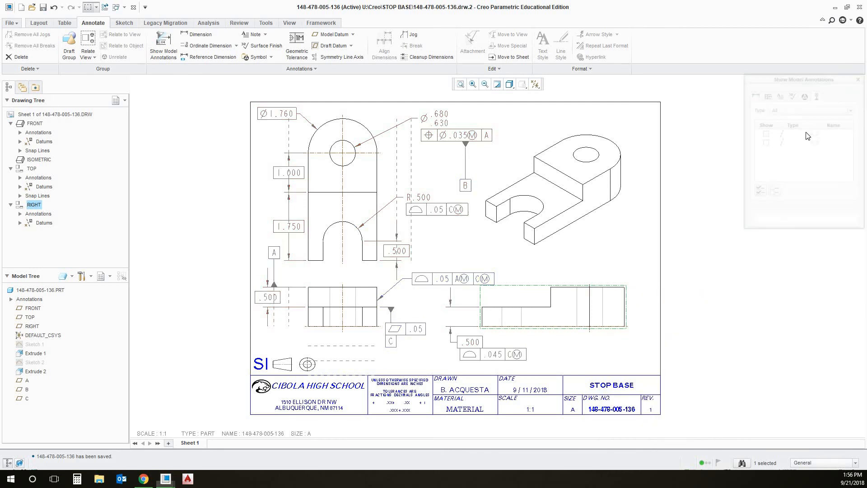
click(763, 133)
click(764, 142)
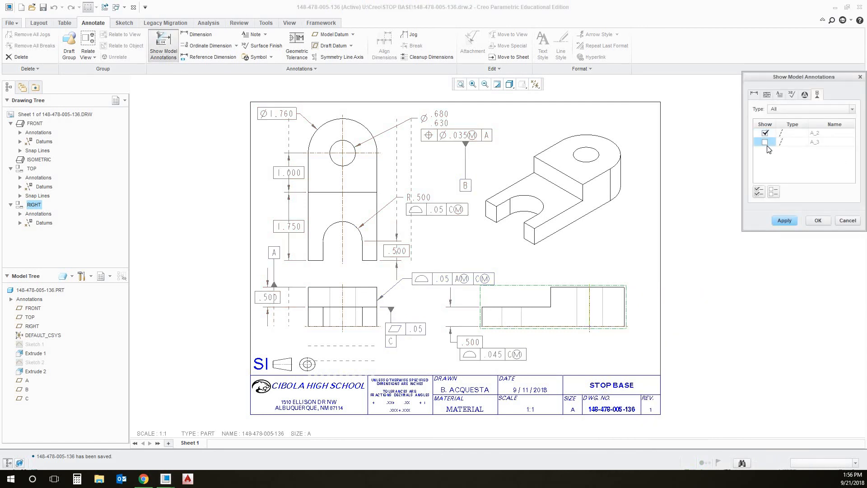
click(784, 220)
click(860, 77)
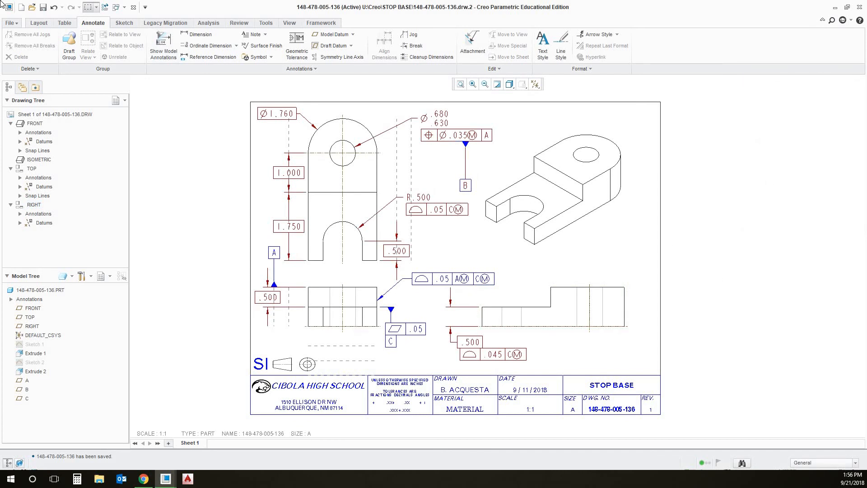
- Save the drawing and open the export setup for it
click(10, 22)
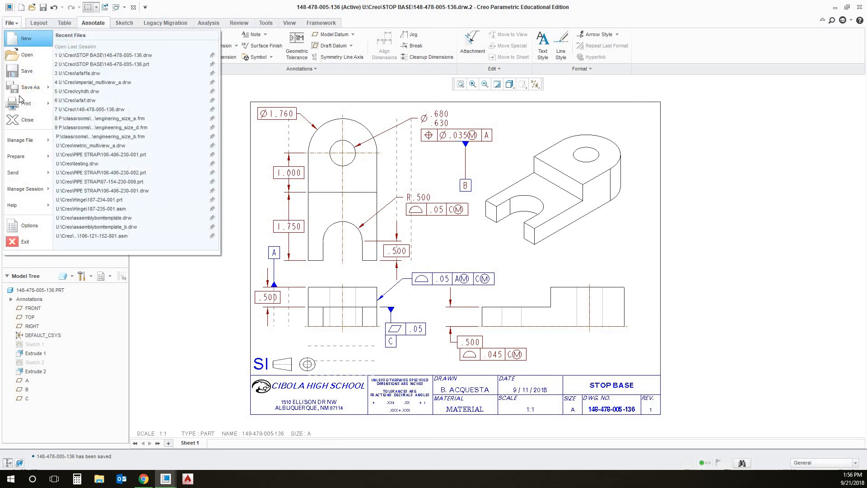
click(35, 75)
click(13, 23)
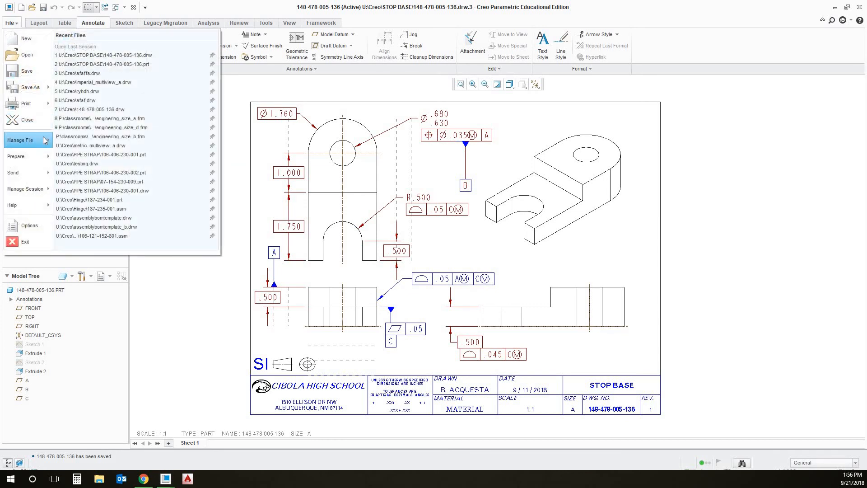
mouse_move(33, 95)
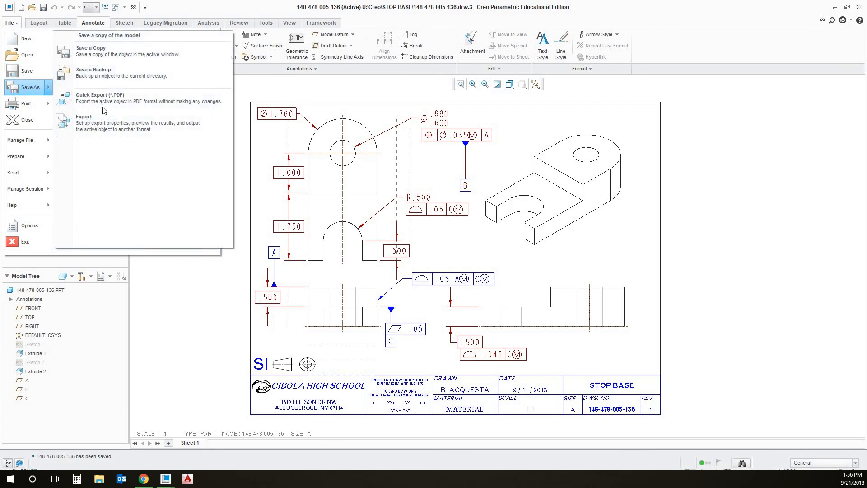
click(76, 119)
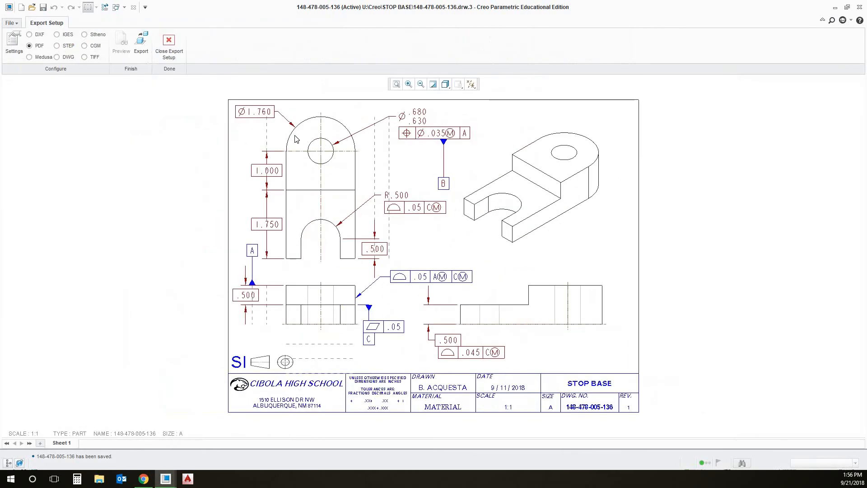
click(141, 43)
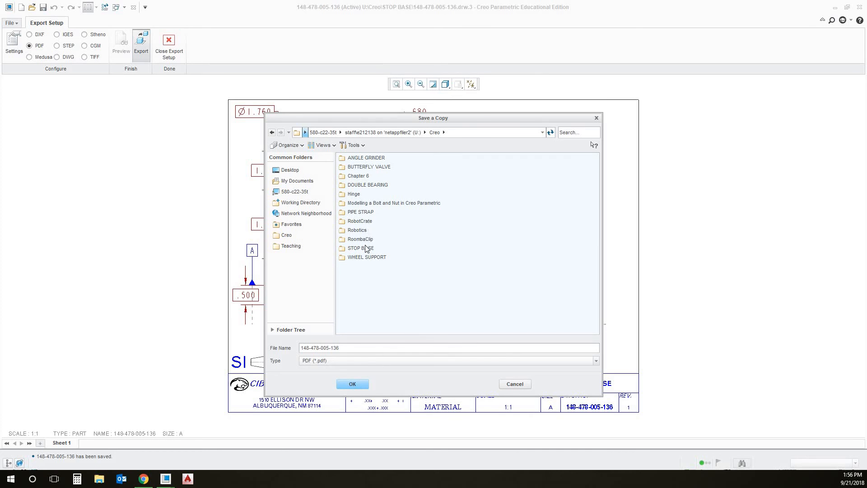
double_click(360, 248)
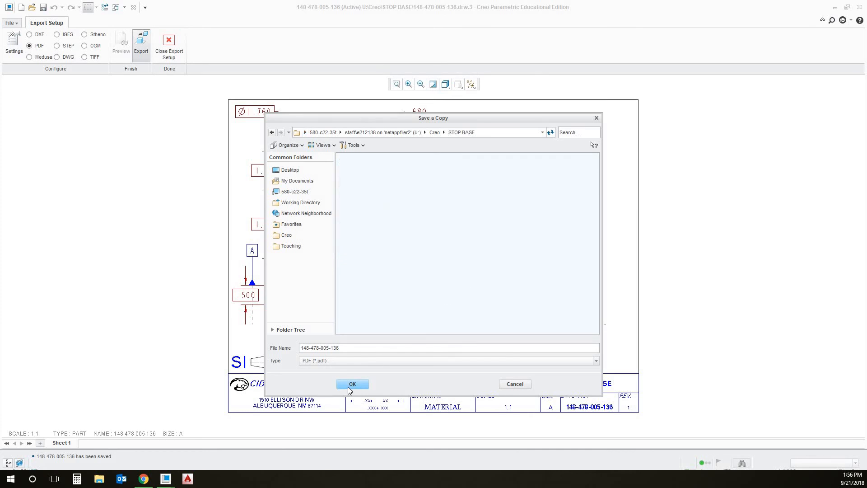
click(350, 389)
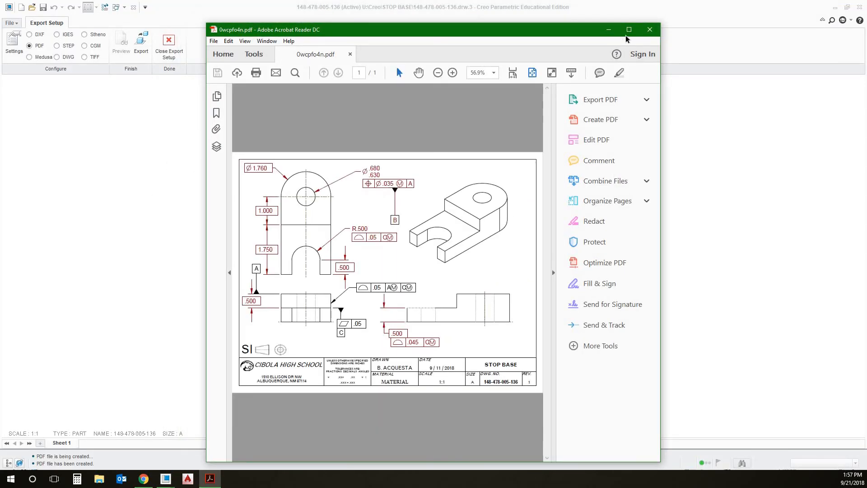
click(629, 30)
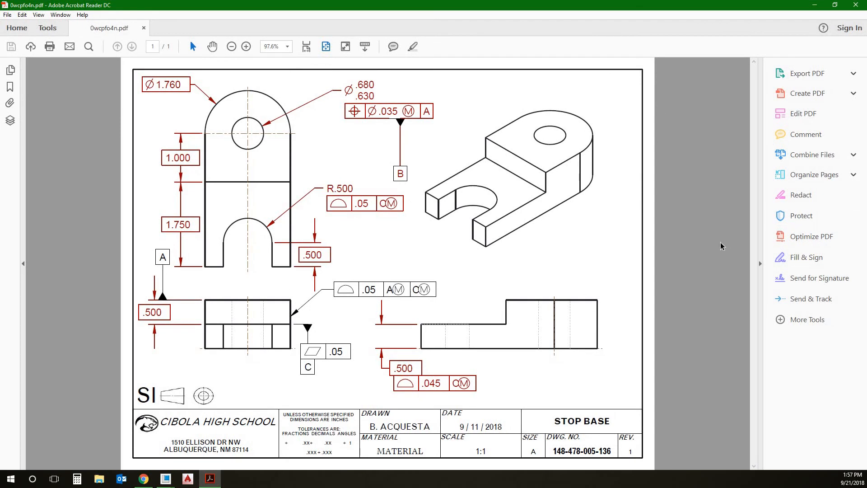